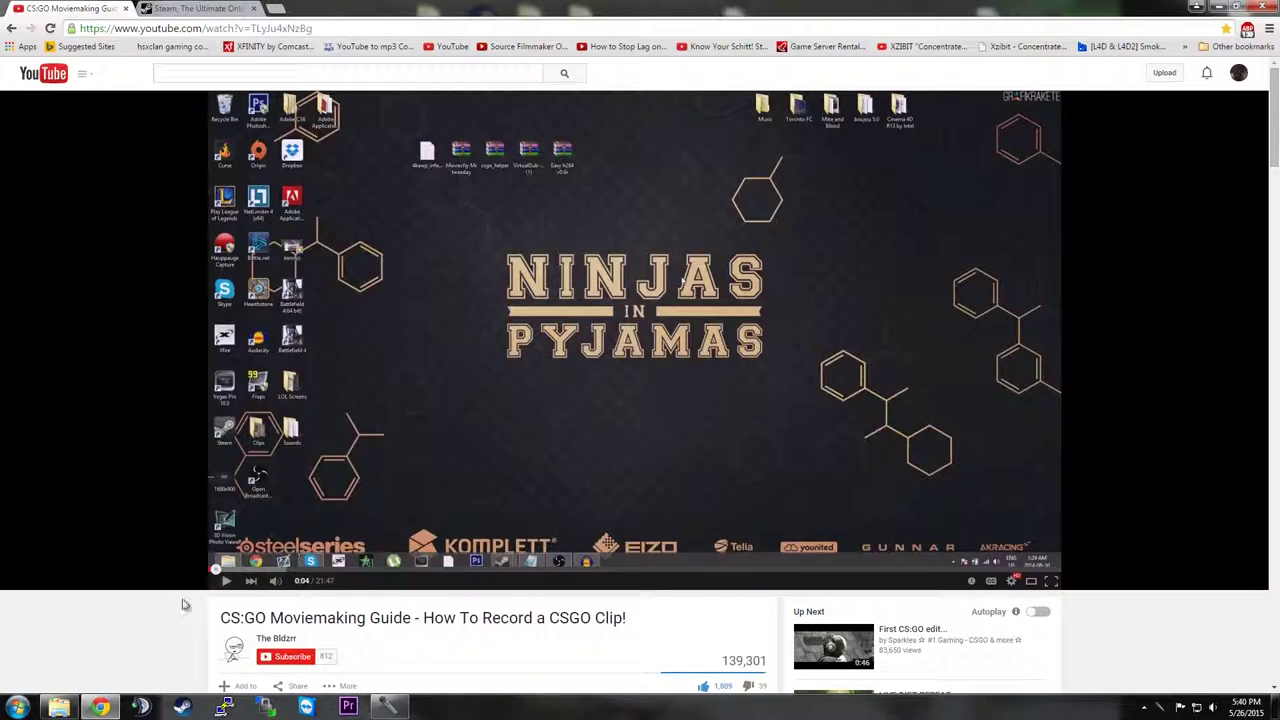
# Step: Expand the description of the CS:GO Moviemaking Guide video and look through its download link and numbered instructions
pyautogui.scroll(-2, 80, 607)
pyautogui.moveTo(283, 510)
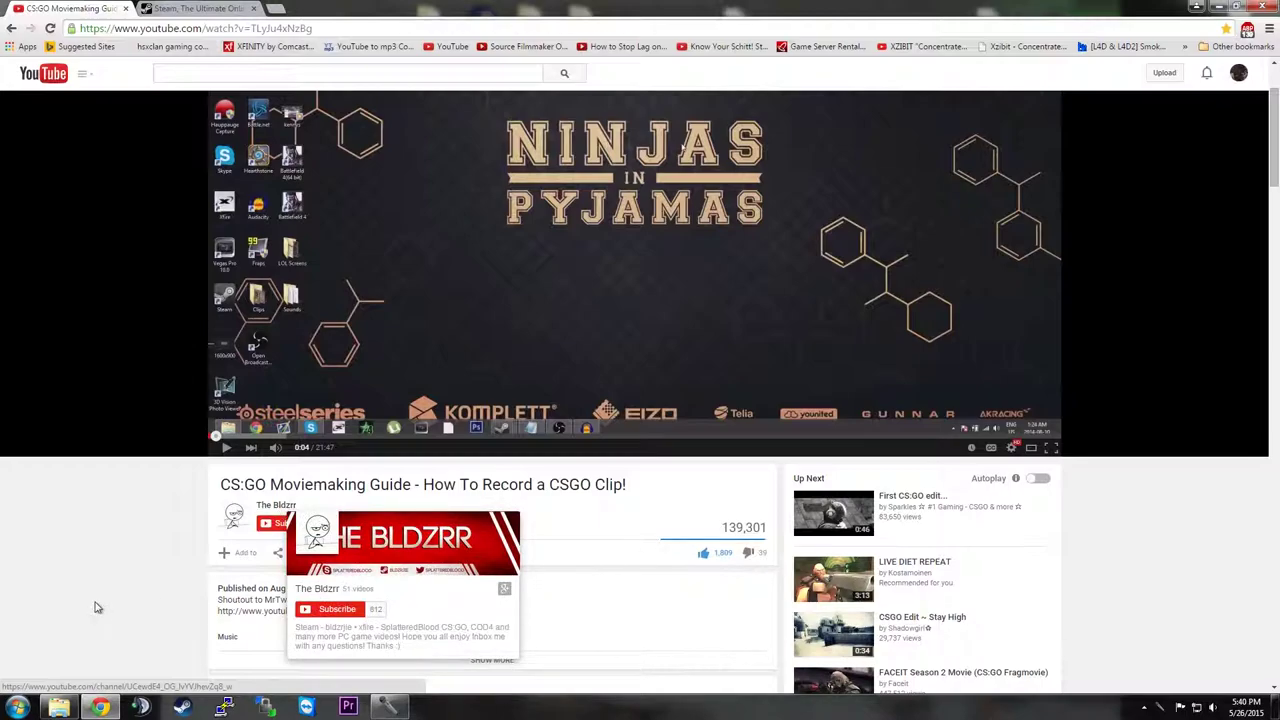
pyautogui.scroll(-2, 97, 600)
pyautogui.scroll(4, 98, 595)
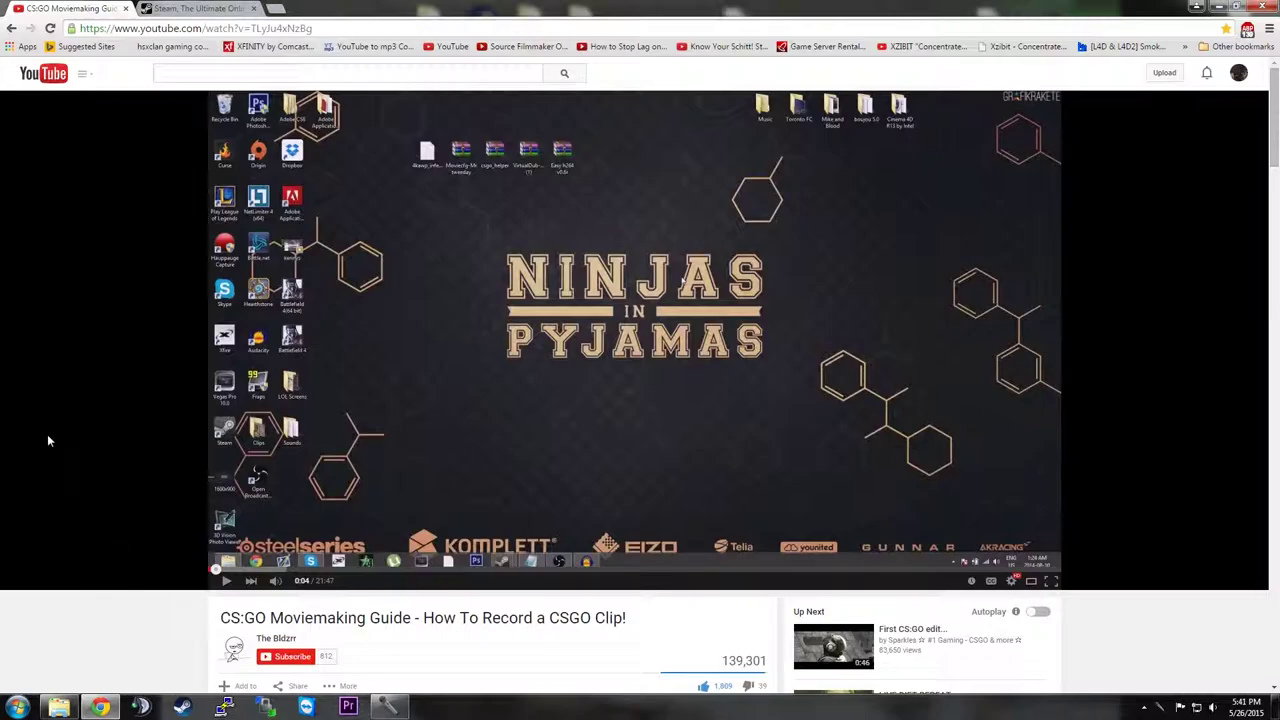
pyautogui.scroll(-12, 58, 412)
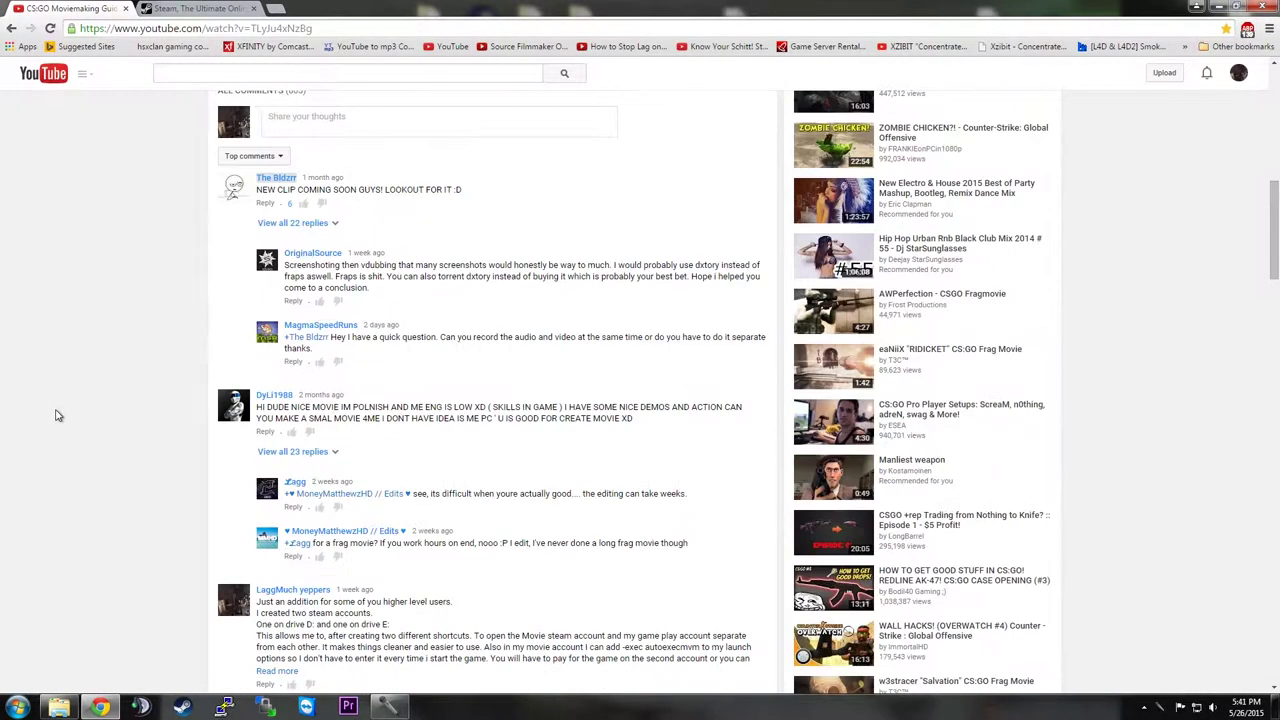
pyautogui.scroll(3, 58, 414)
pyautogui.click(490, 393)
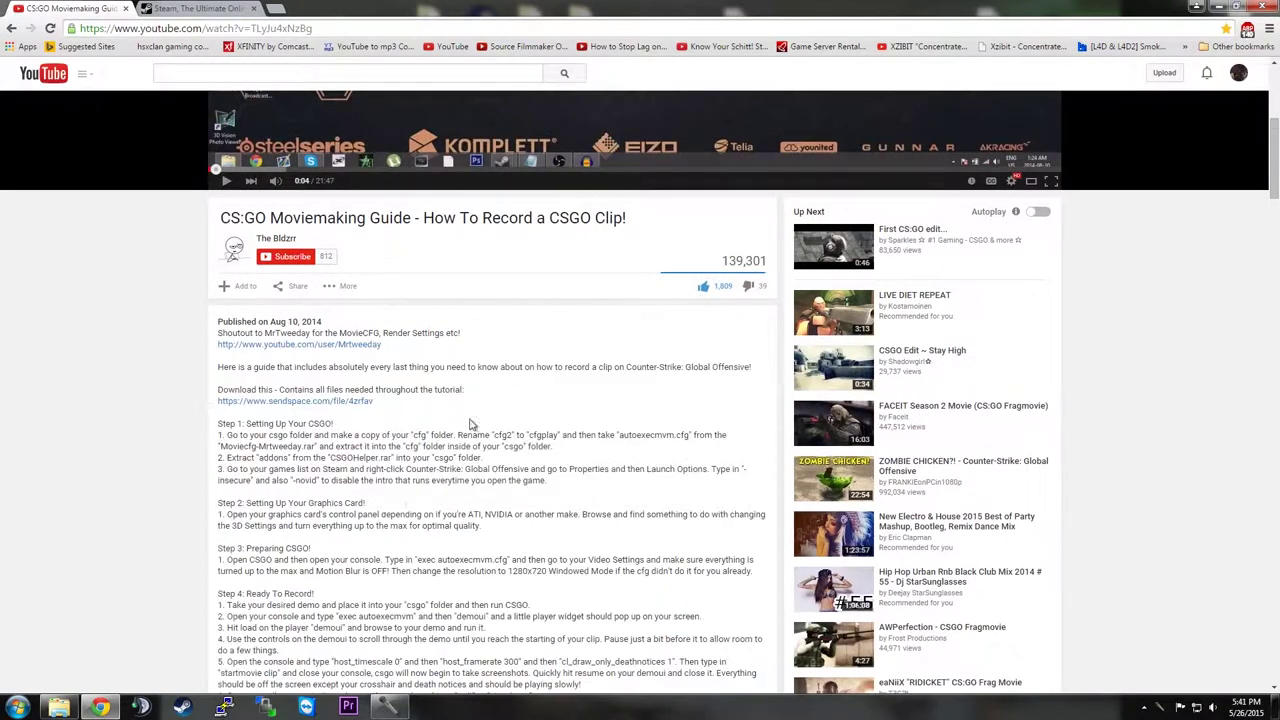
pyautogui.scroll(-6, 393, 500)
pyautogui.scroll(1, 290, 295)
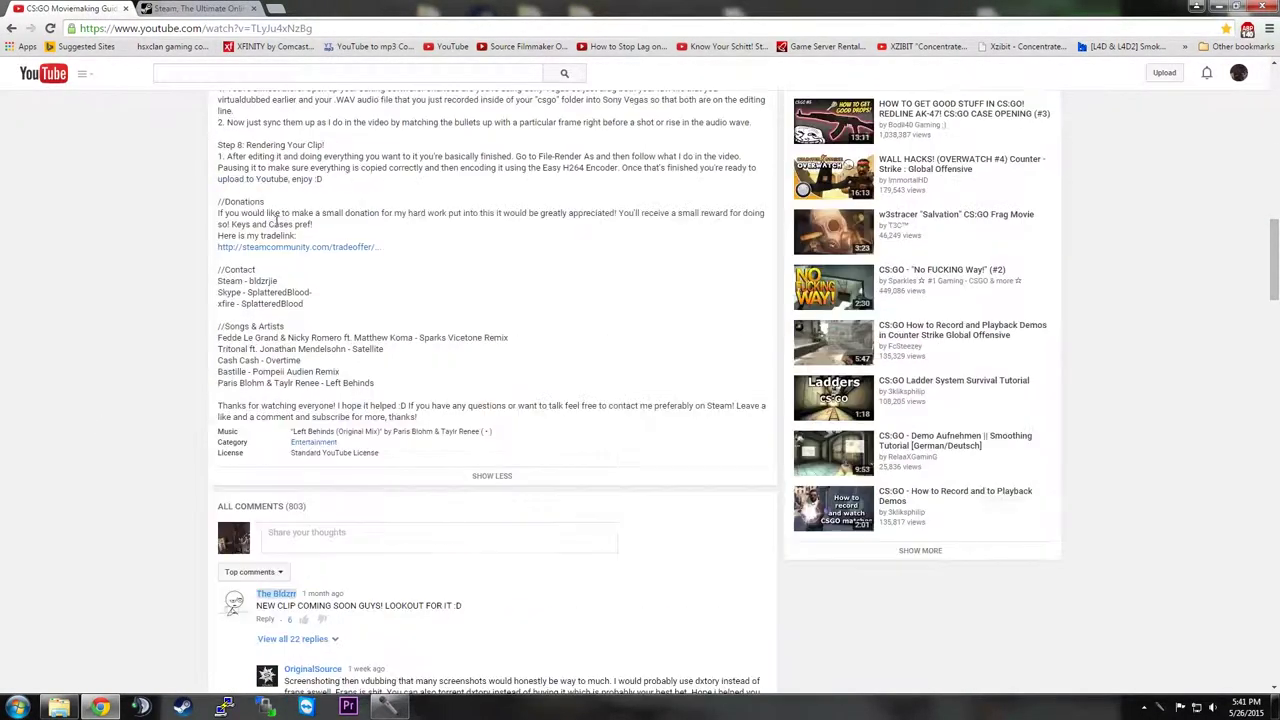
pyautogui.scroll(10, 556, 421)
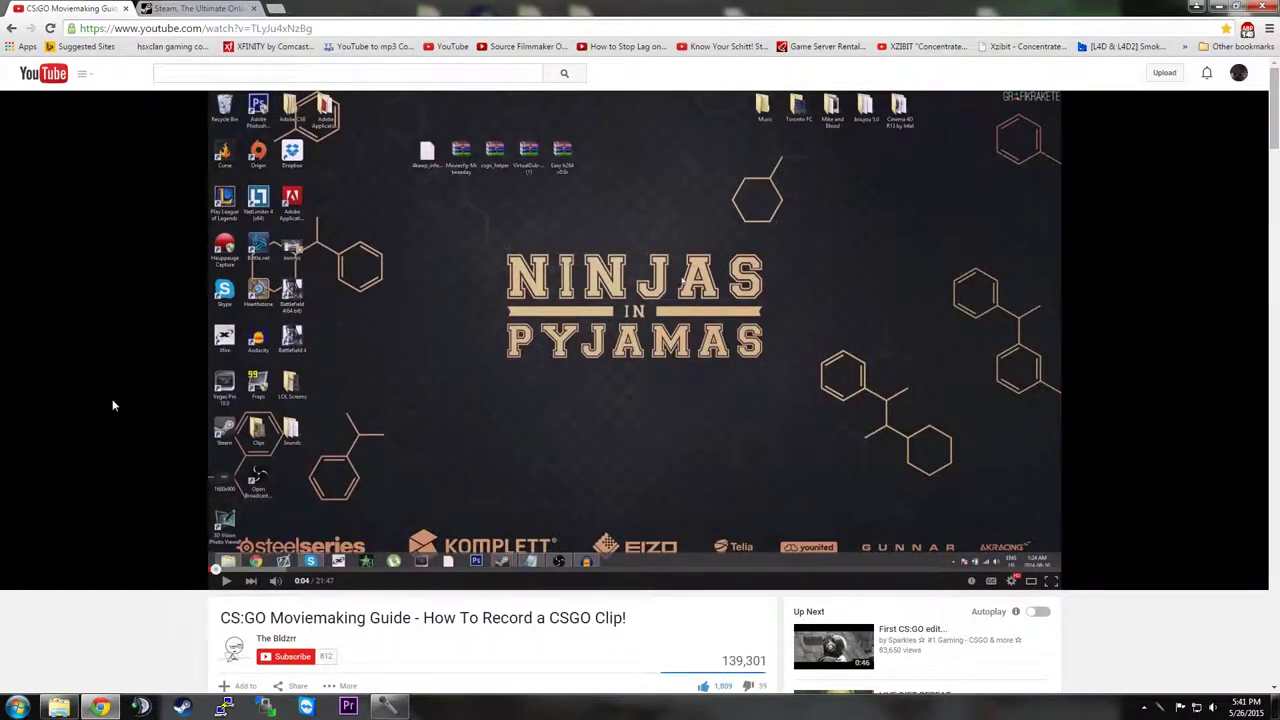
# Step: Look through the viewer comments under the moviemaking guide video and return to its written instructions
pyautogui.scroll(-15, 111, 400)
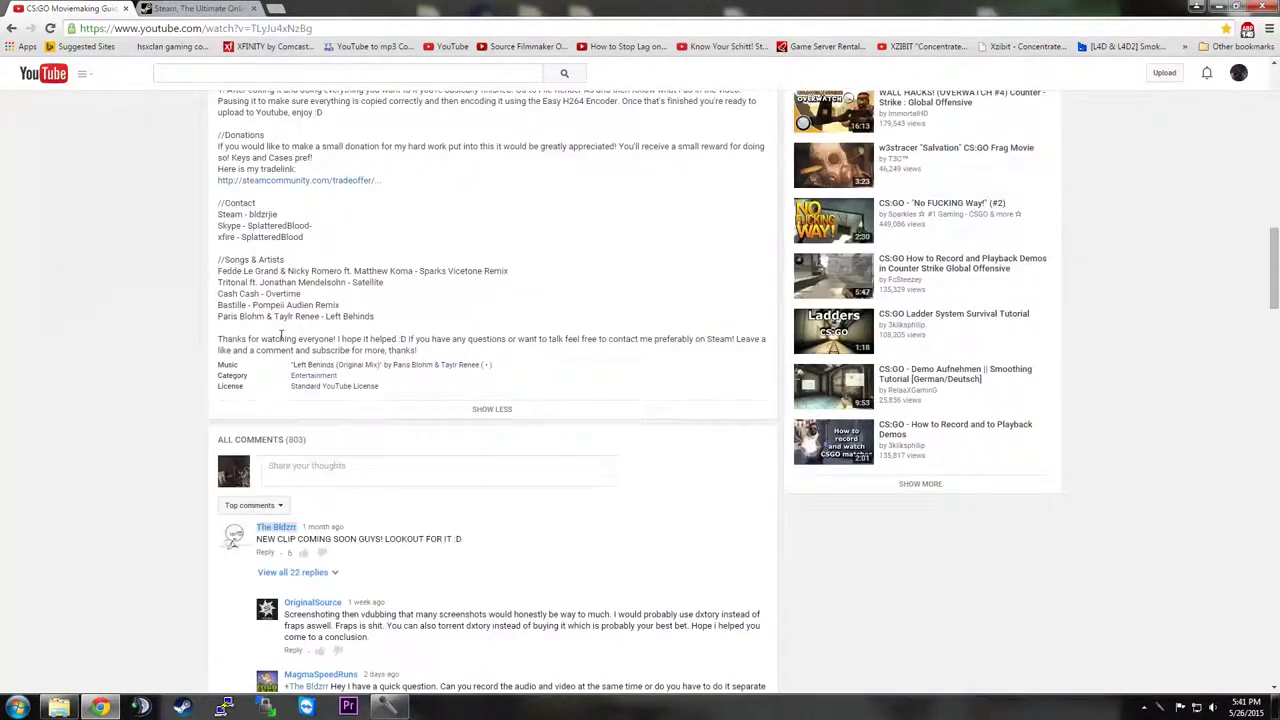
pyautogui.scroll(4, 100, 497)
pyautogui.scroll(-4, 105, 499)
pyautogui.scroll(-3, 96, 499)
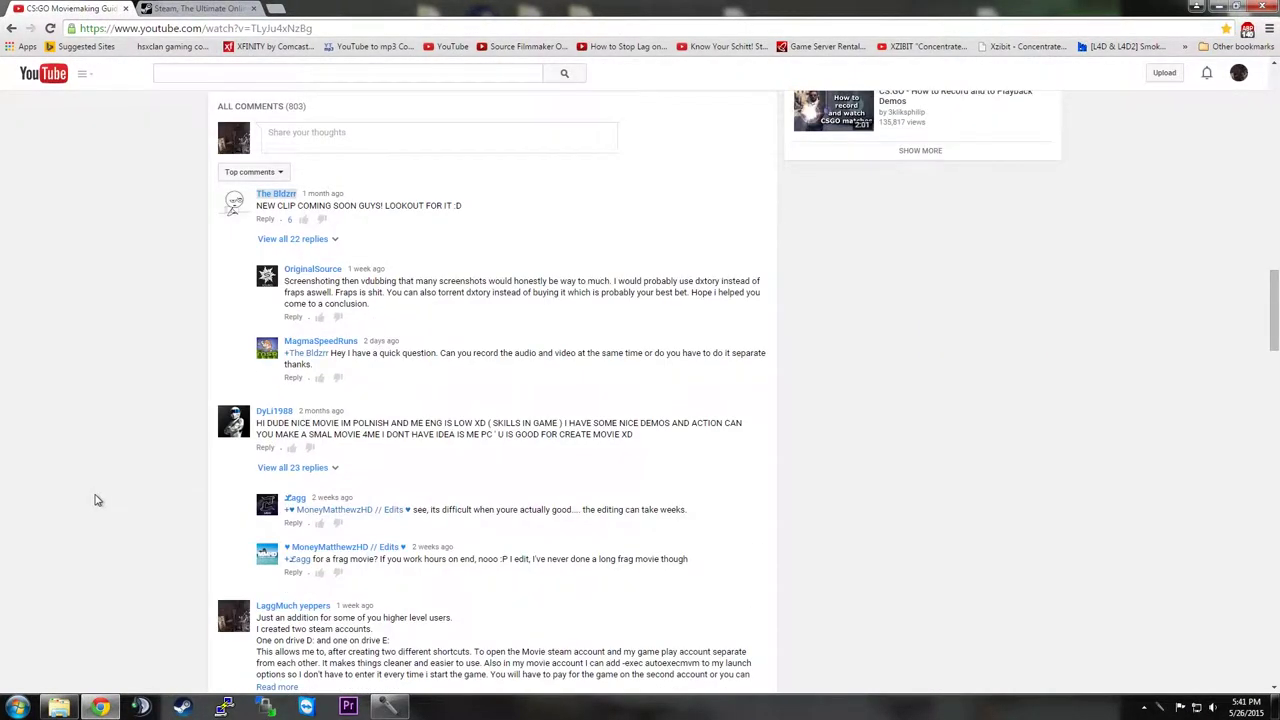
pyautogui.scroll(3, 97, 500)
pyautogui.scroll(-6, 100, 497)
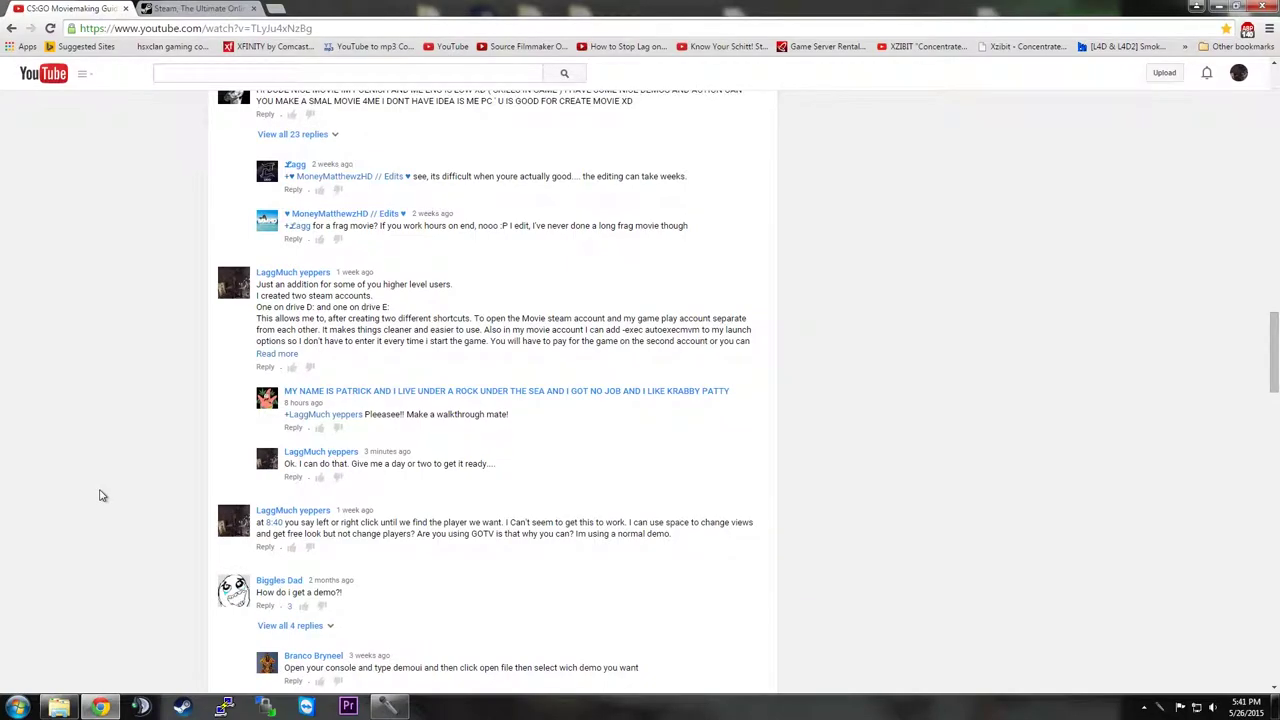
pyautogui.scroll(-5, 85, 483)
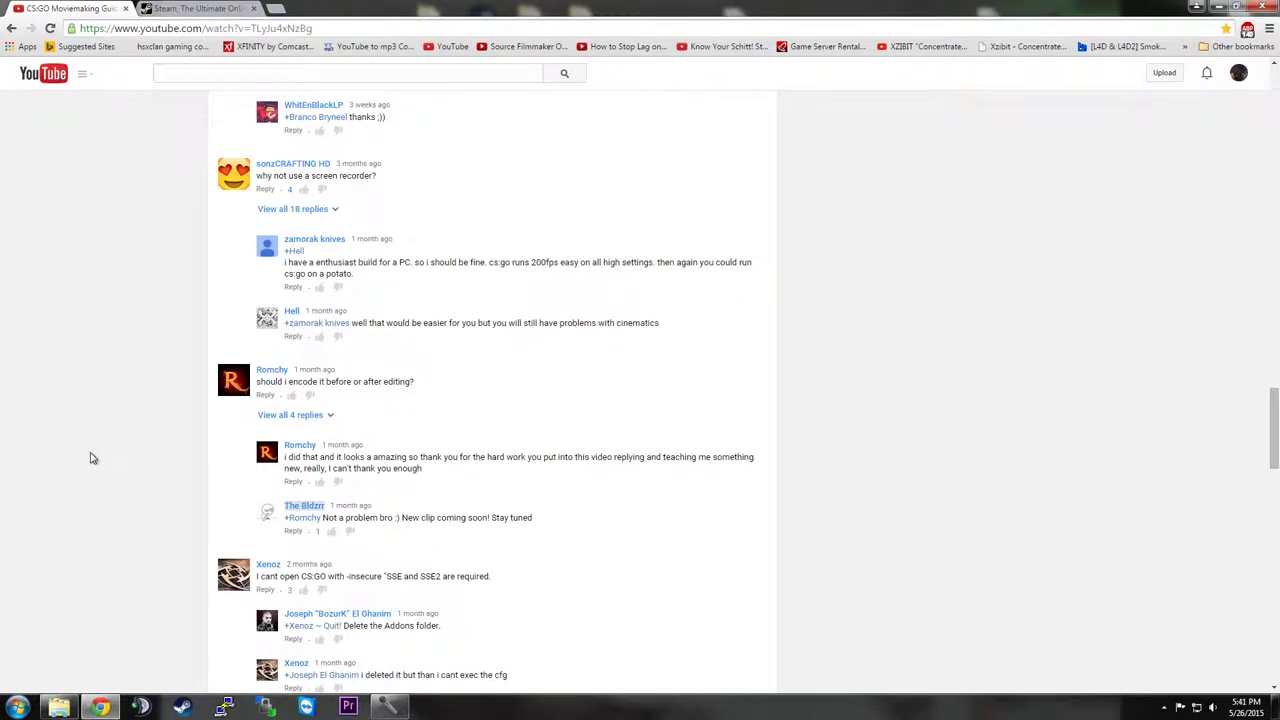
pyautogui.scroll(4, 90, 457)
pyautogui.scroll(20, 90, 457)
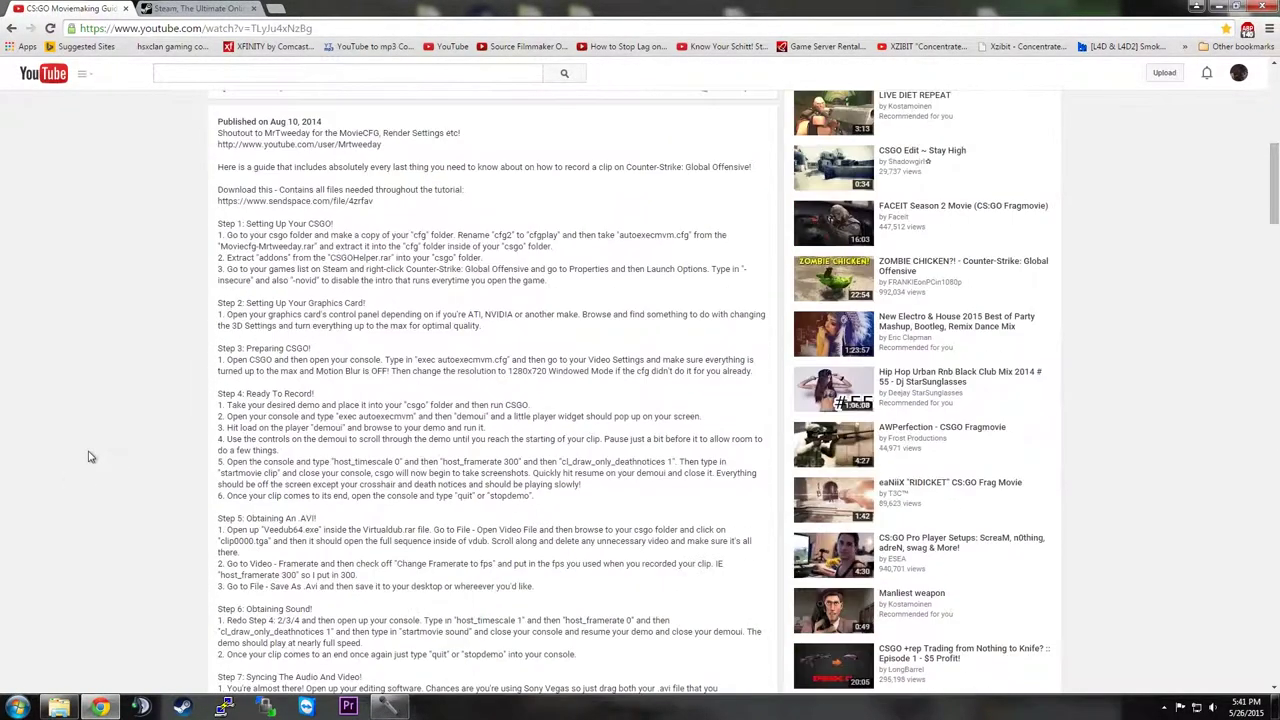
pyautogui.scroll(2, 86, 455)
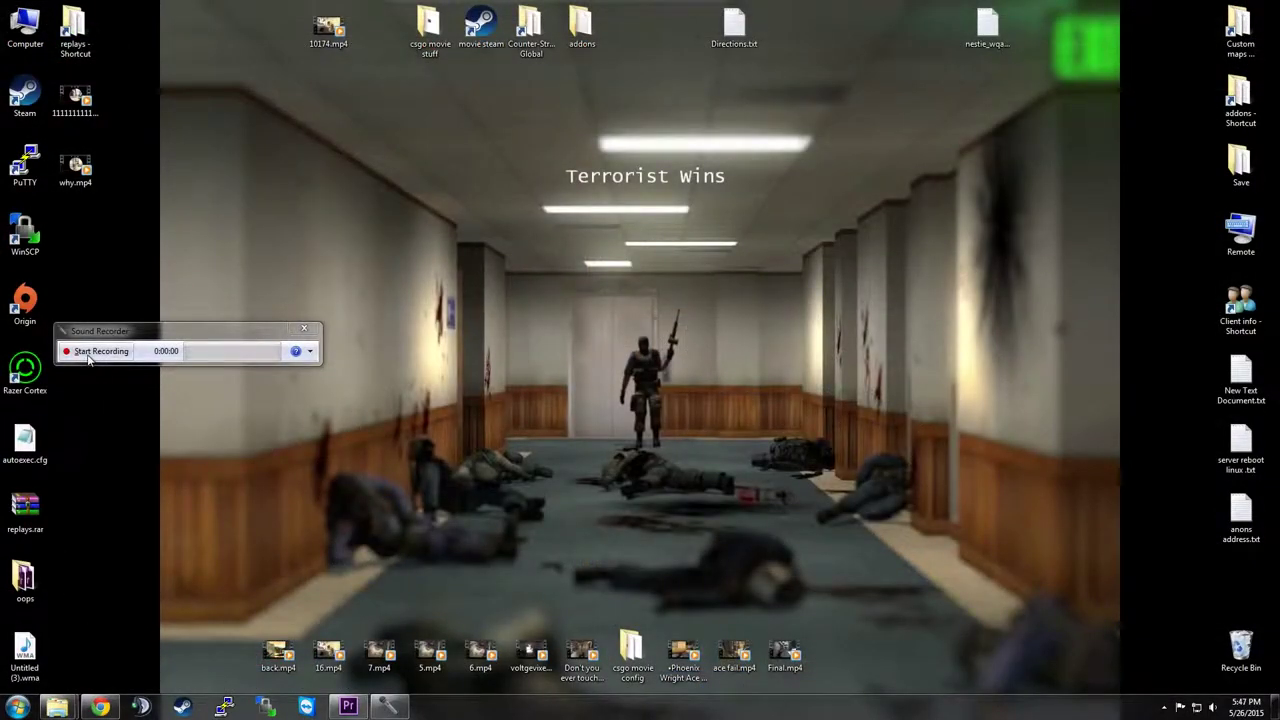
# Step: Start a recording in Sound Recorder and open the csgo movie stuff folder on the desktop
pyautogui.click(88, 354)
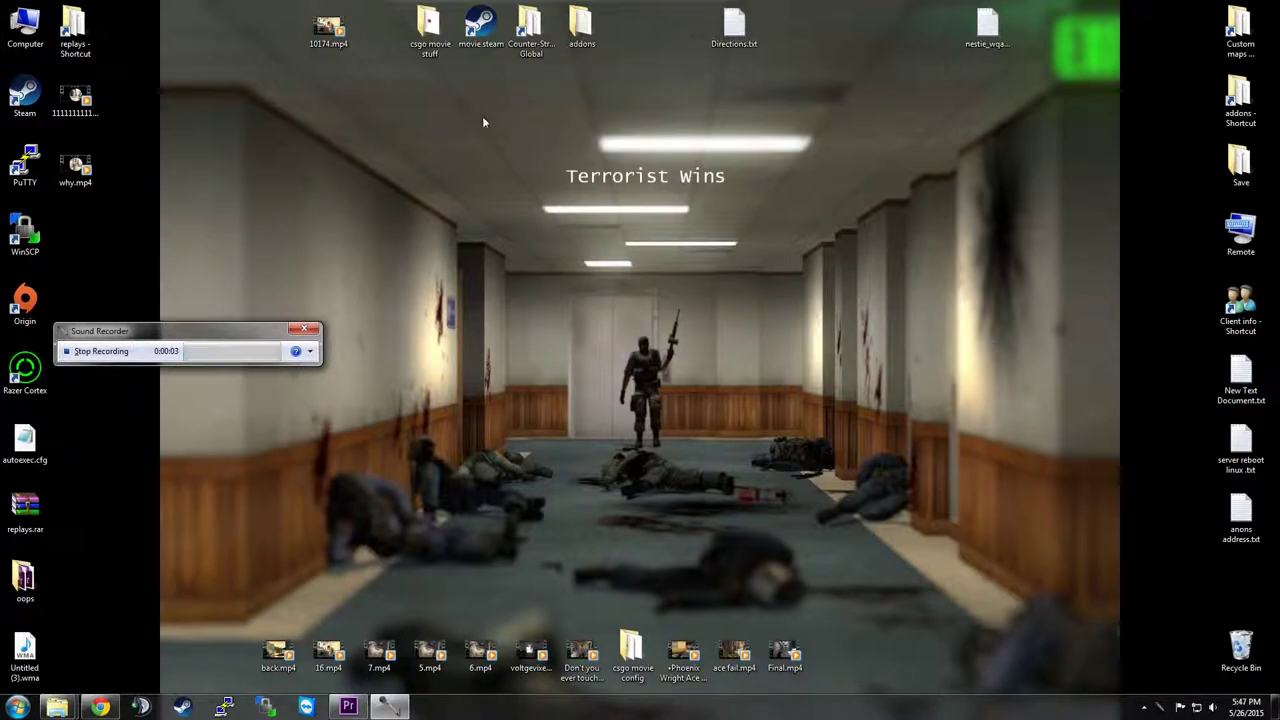
pyautogui.click(443, 56)
pyautogui.doubleClick(443, 56)
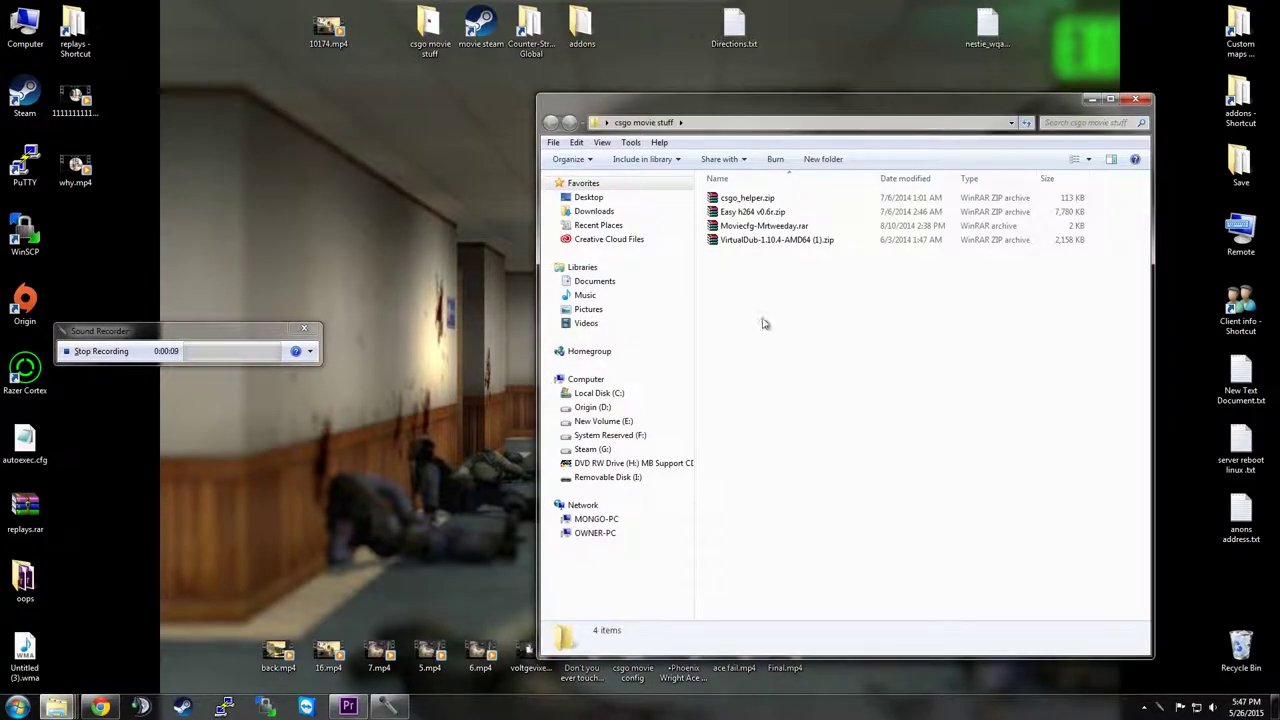
# Step: Extract autoexecmvm.cfg from the Moviecfg-Mrtweeday folder inside Moviecfg-Mrtweeday.rar onto the desktop and close the archive
pyautogui.doubleClick(738, 228)
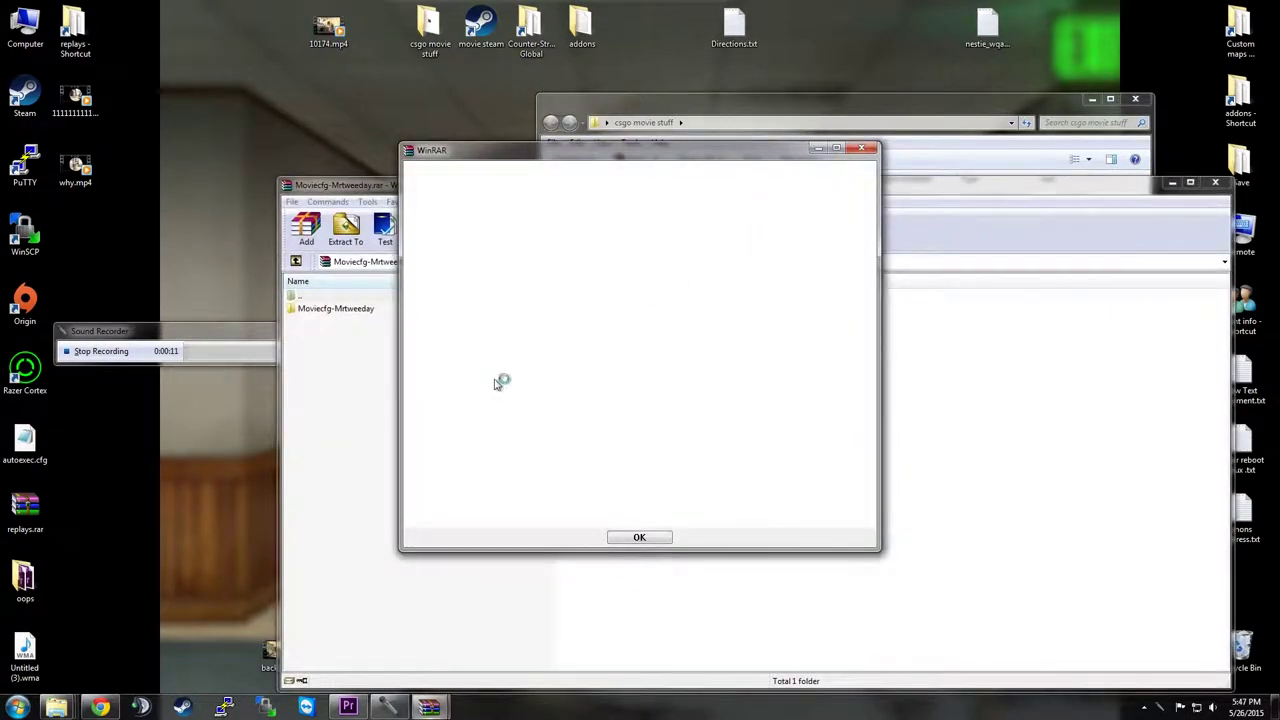
pyautogui.click(640, 534)
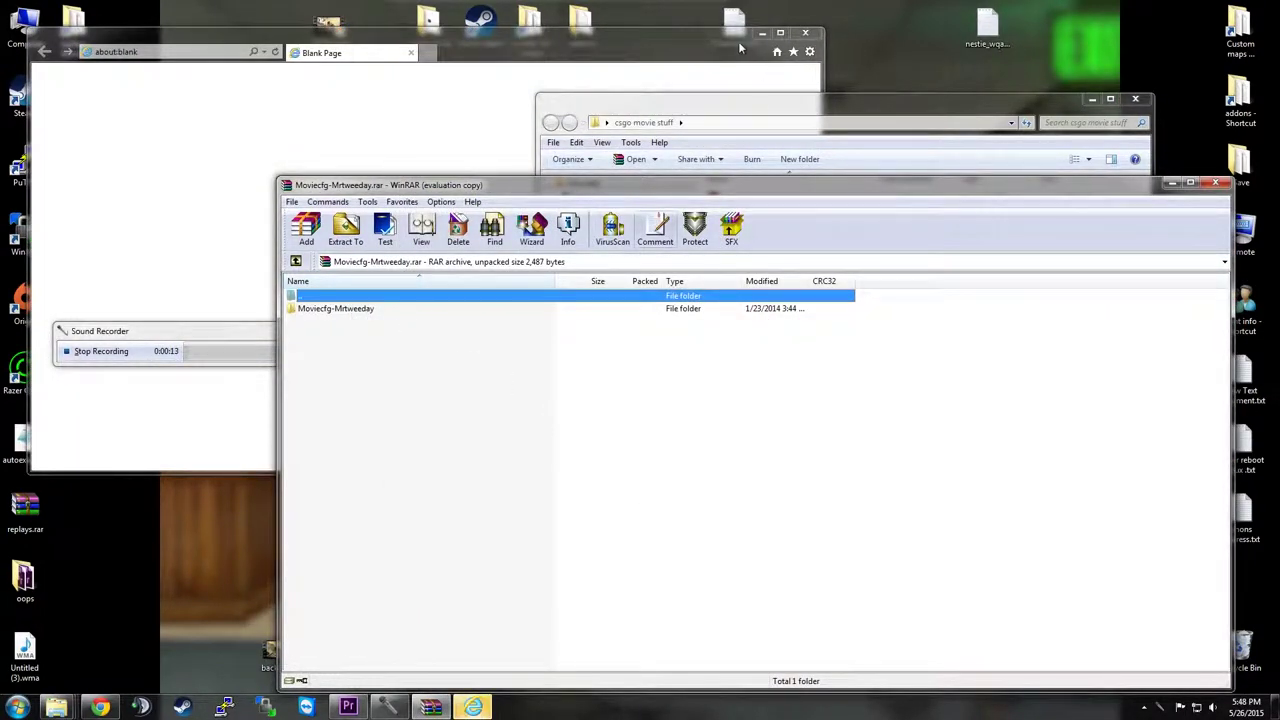
pyautogui.click(810, 33)
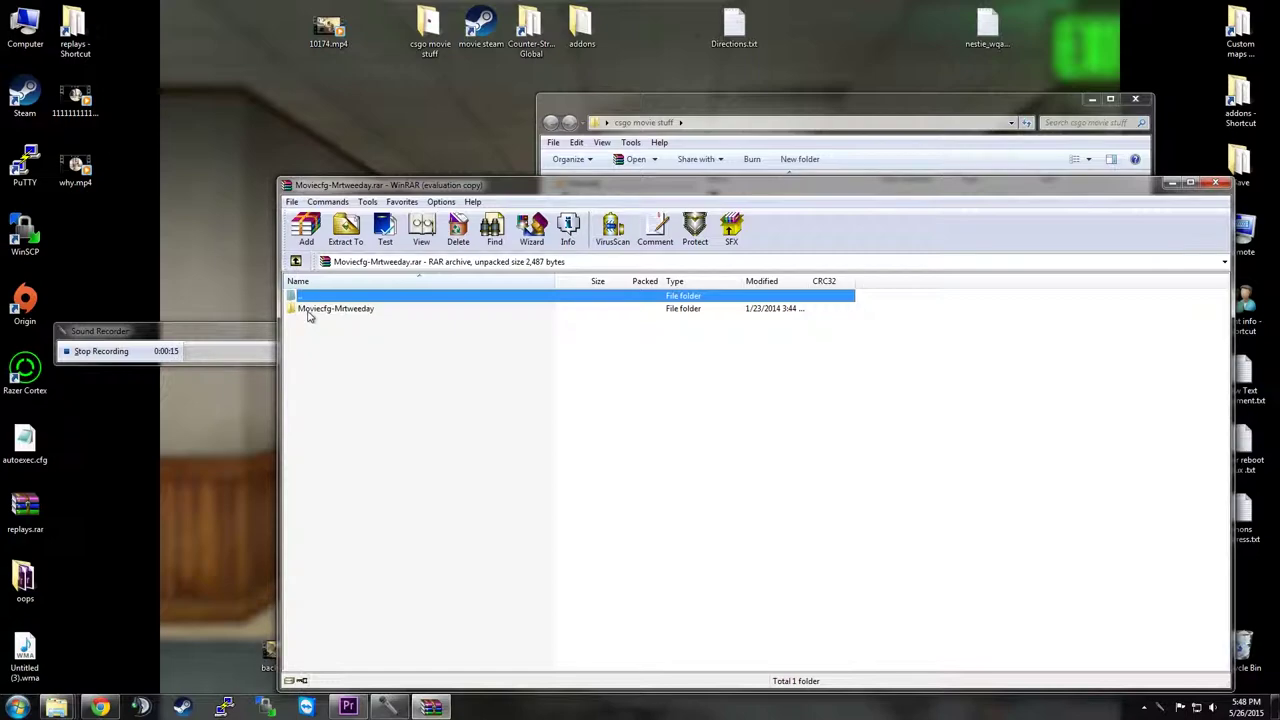
pyautogui.doubleClick(330, 308)
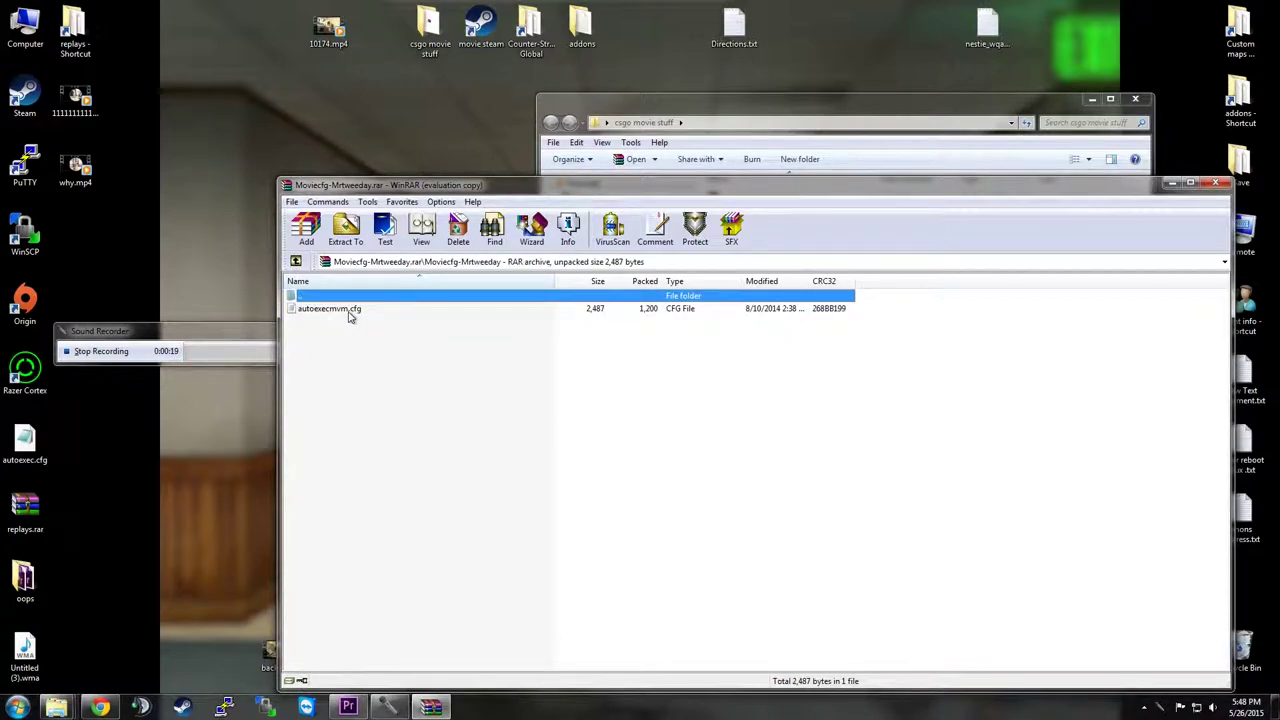
pyautogui.moveTo(349, 312); pyautogui.dragTo(194, 258)
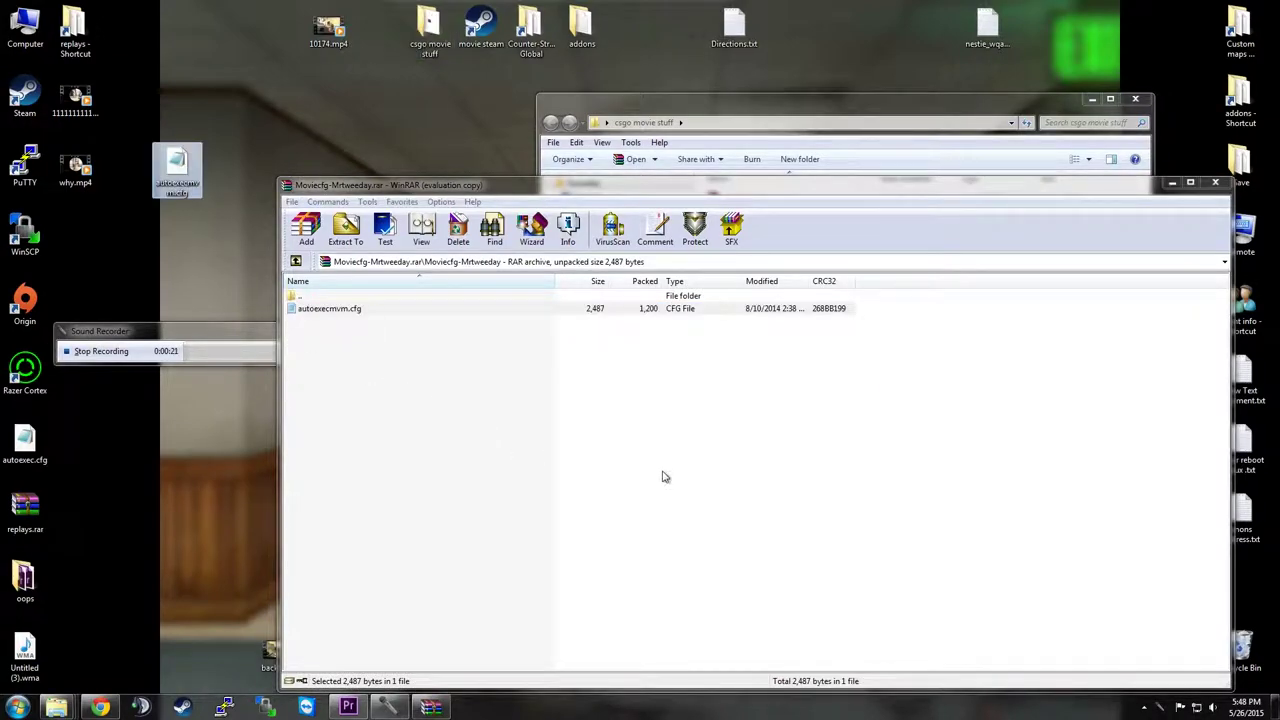
pyautogui.click(1215, 183)
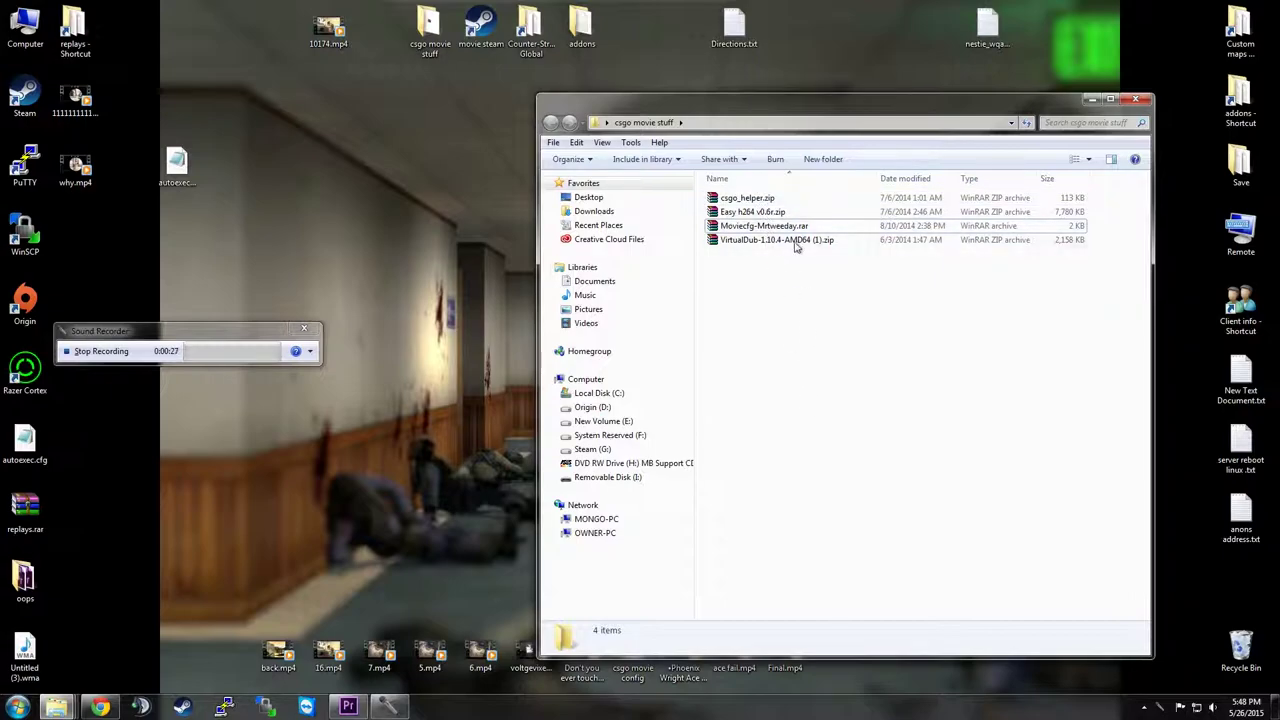
# Step: Examine the contents of csgo_helper.zip down to the csgo\addons\csgo_helper folder, then close the archive and the csgo movie stuff folder
pyautogui.doubleClick(735, 199)
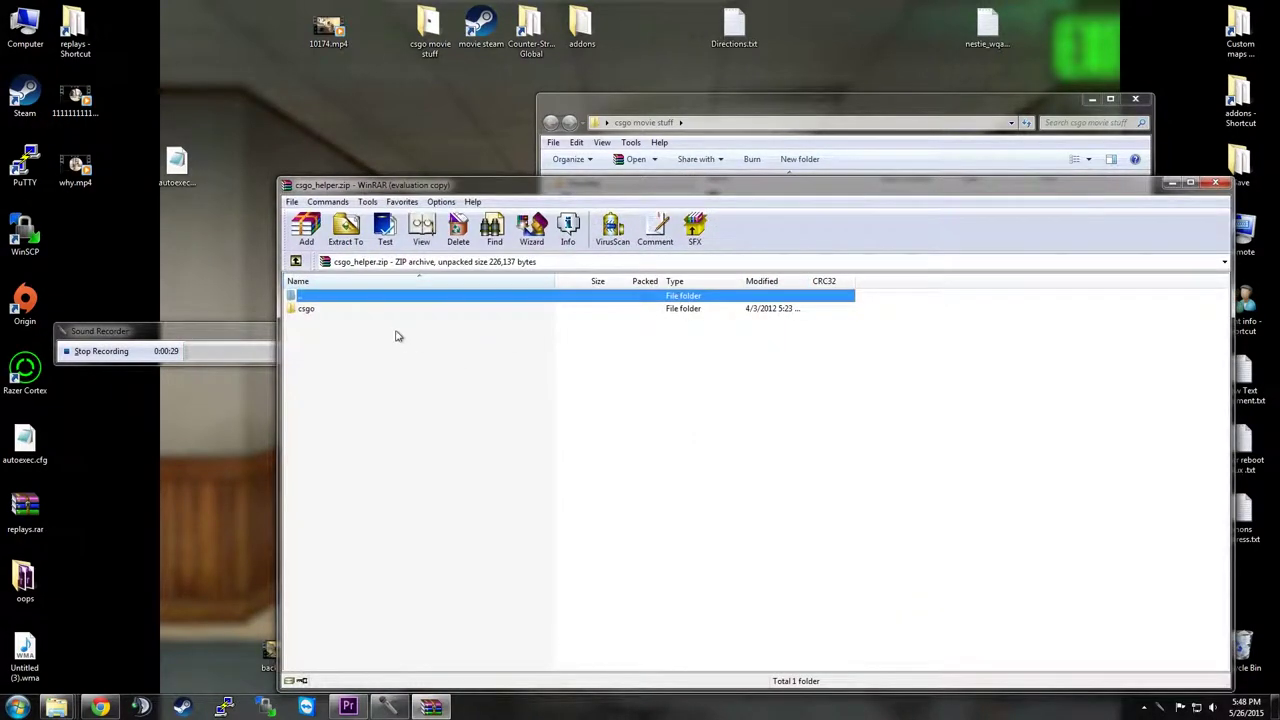
pyautogui.doubleClick(306, 310)
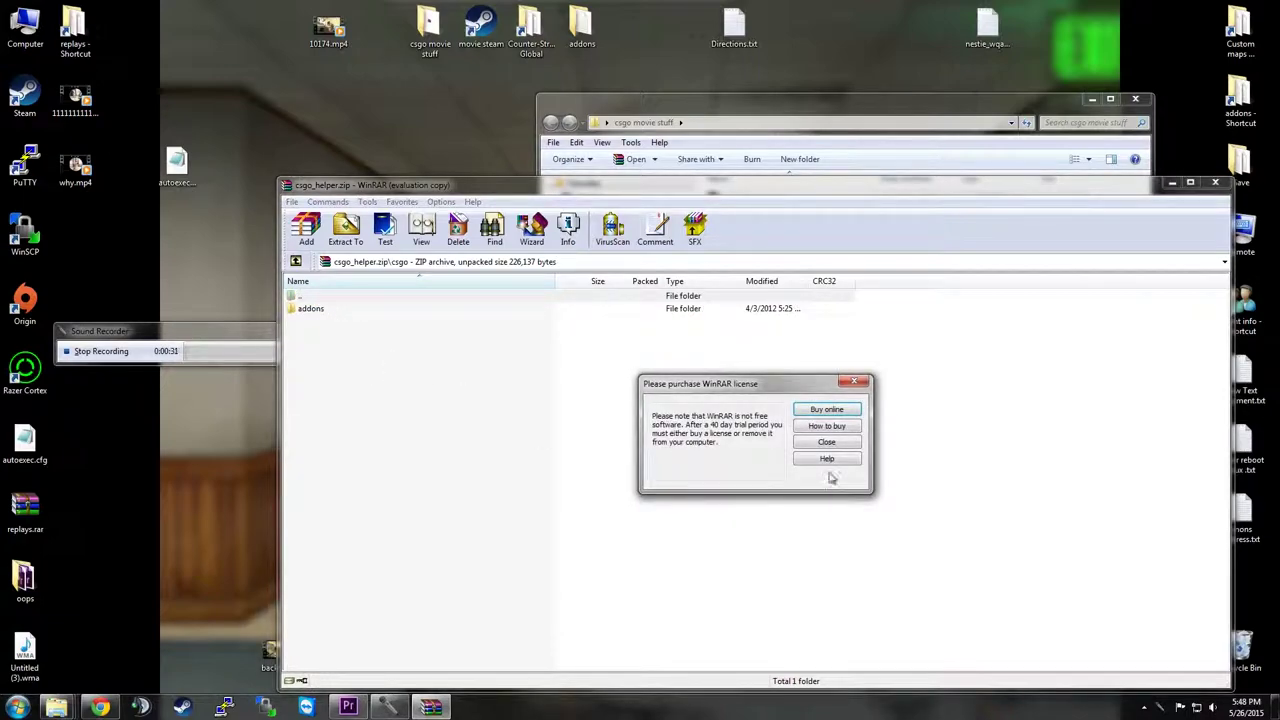
pyautogui.click(829, 445)
pyautogui.doubleClick(308, 308)
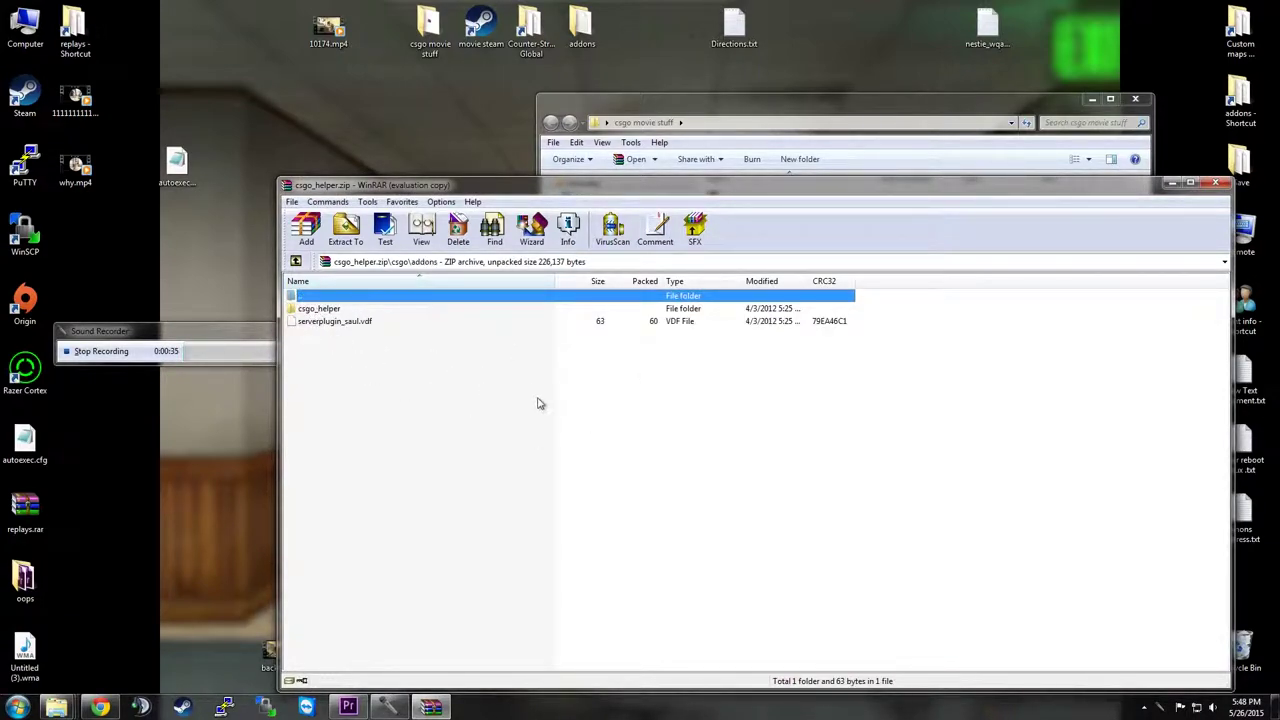
pyautogui.doubleClick(321, 310)
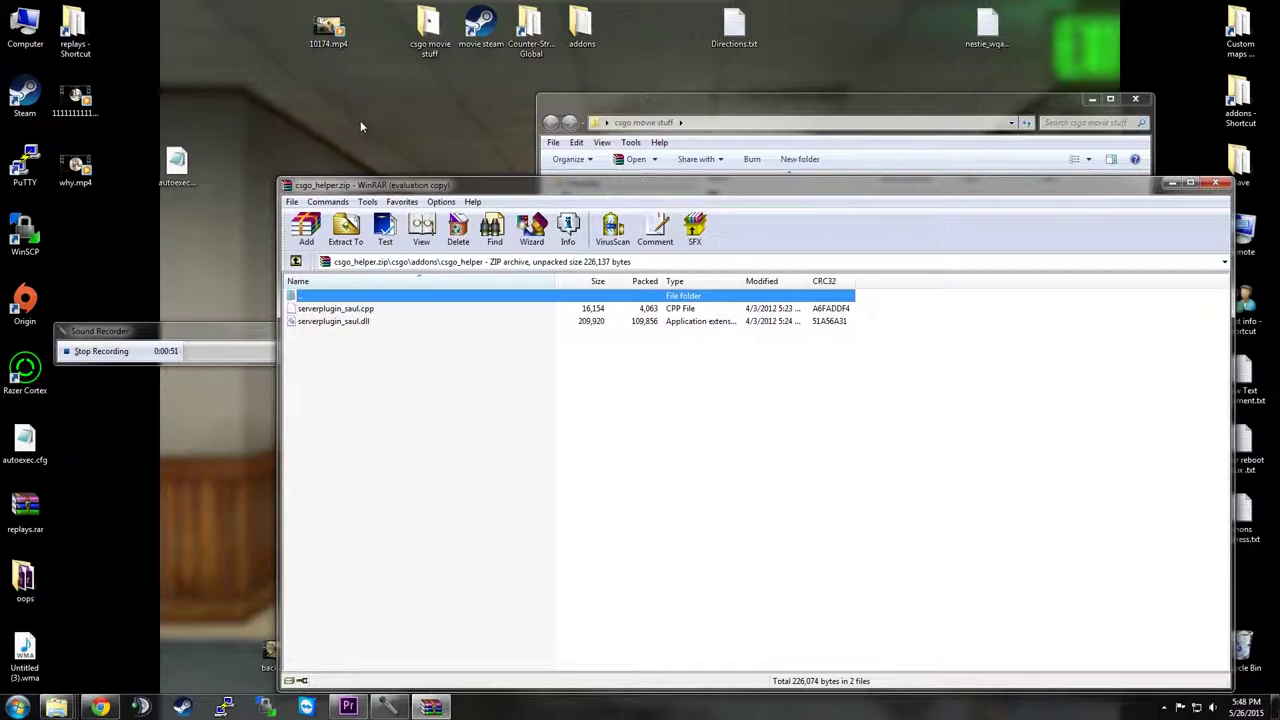
pyautogui.moveTo(517, 192); pyautogui.dragTo(518, 154)
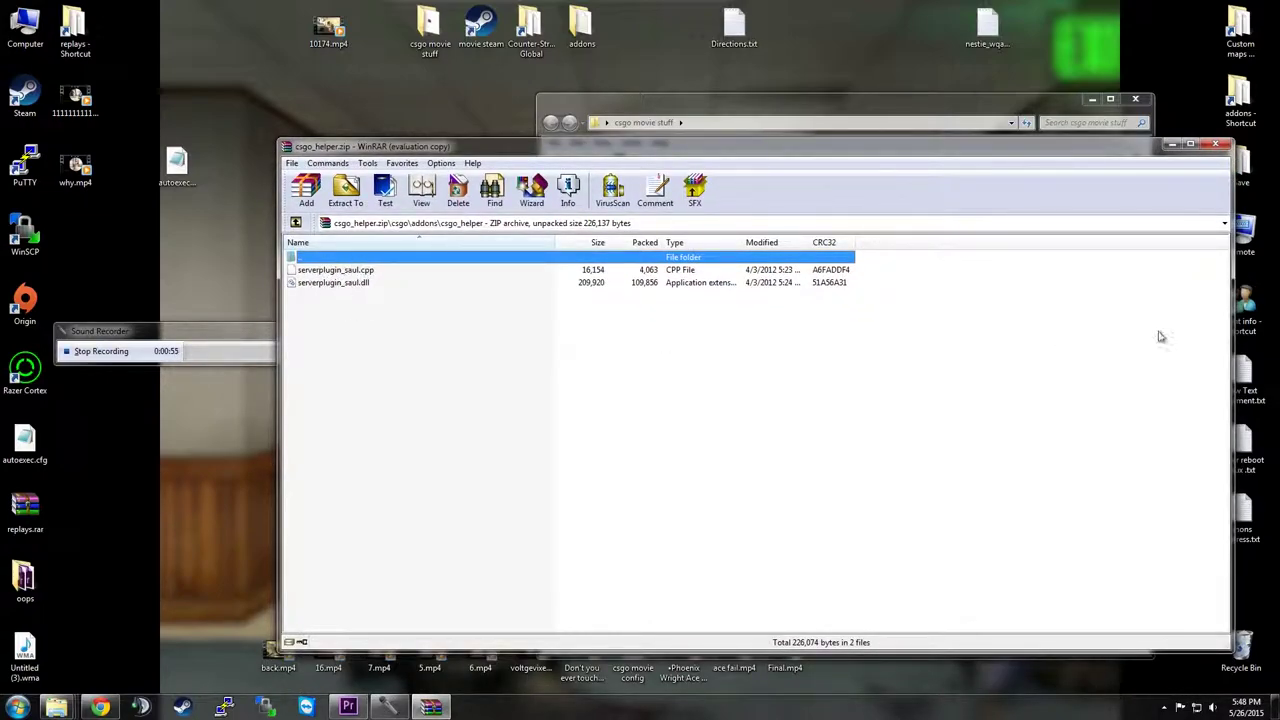
pyautogui.click(1216, 148)
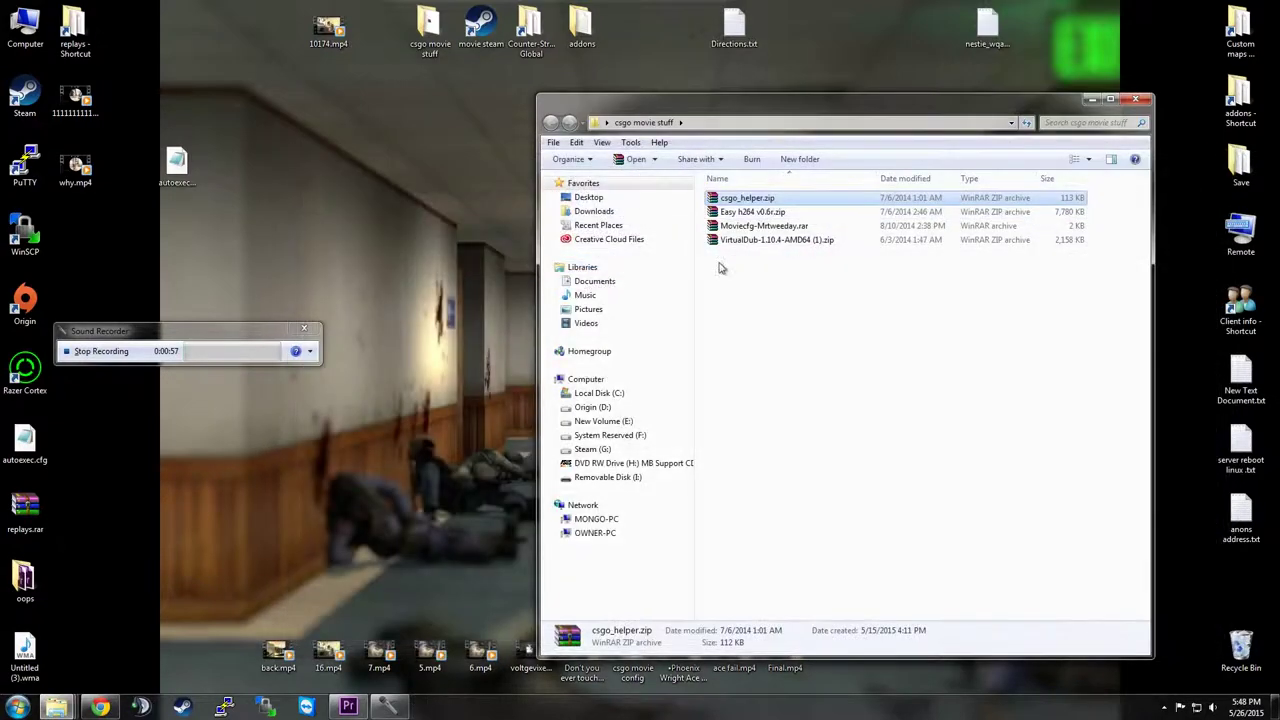
pyautogui.click(1135, 98)
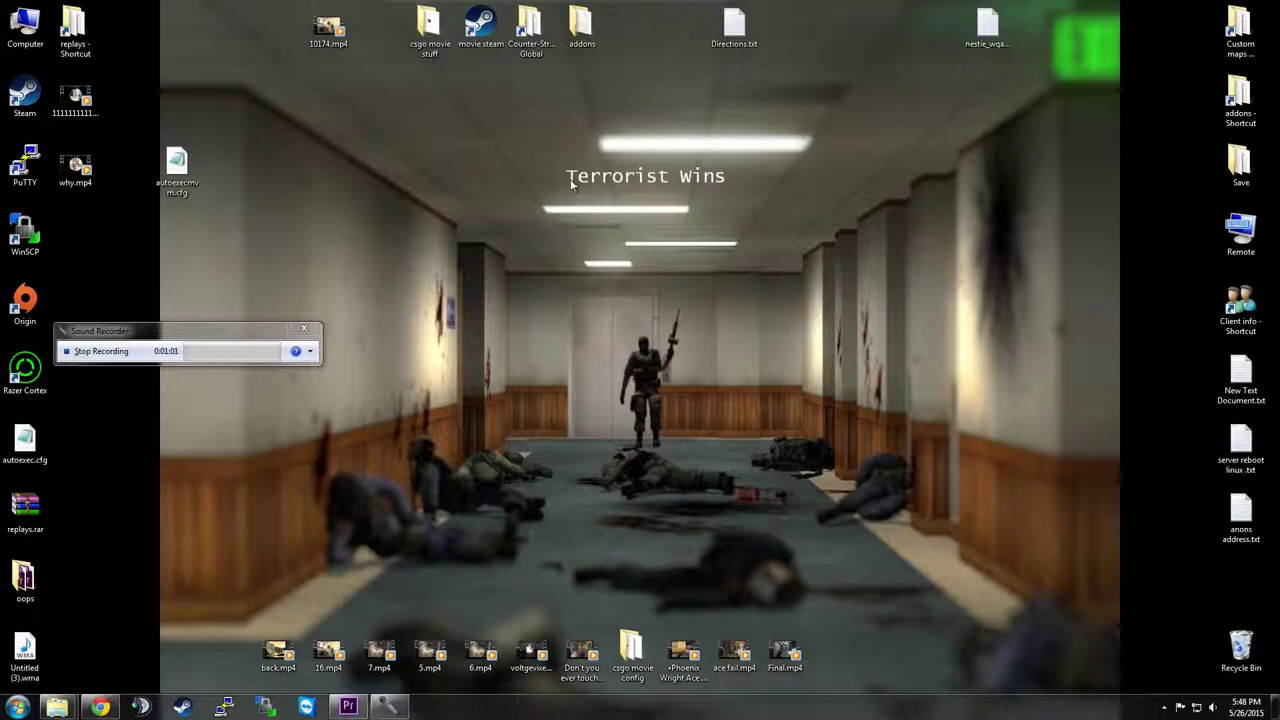
# Step: Place autoexecmvm.cfg below the csgo movie stuff folder on the desktop and move the Sound Recorder window out of the way
pyautogui.moveTo(177, 167); pyautogui.dragTo(428, 103)
pyautogui.moveTo(248, 334); pyautogui.dragTo(310, 260)
pyautogui.click(592, 507)
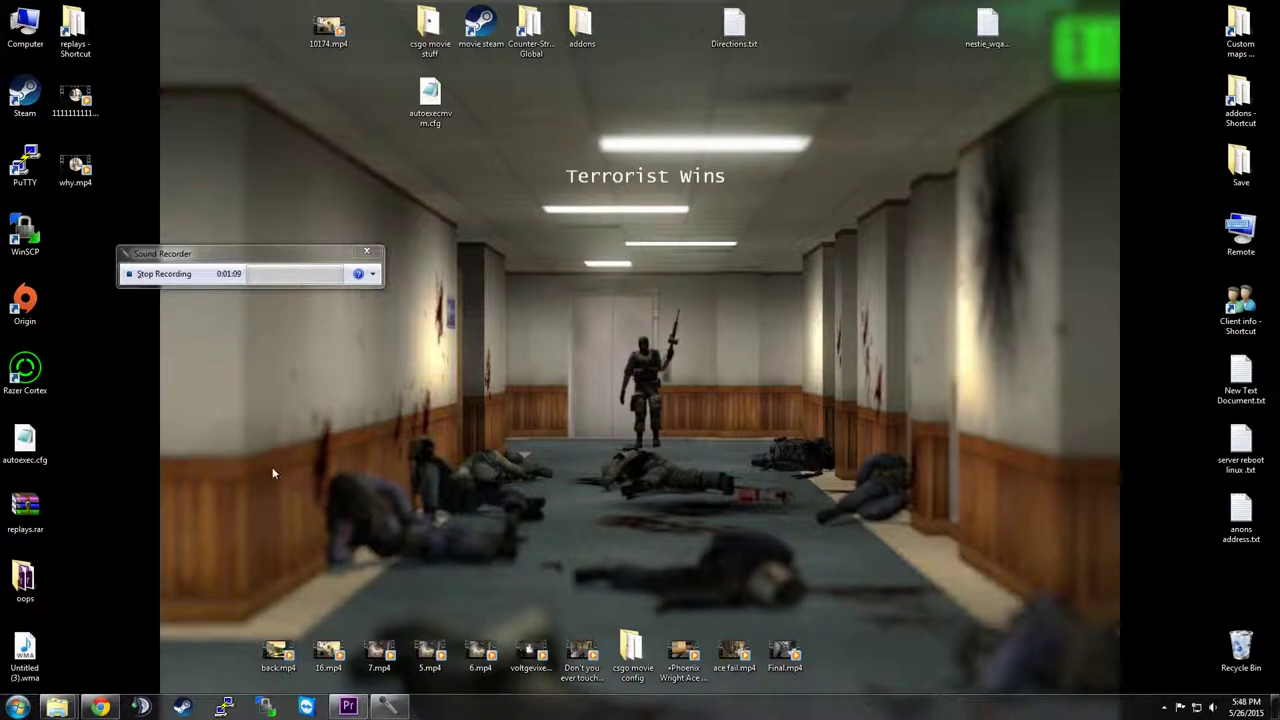
# Step: Switch to Chrome, download the Steam installer from the Steam about page, run it and allow it to make changes
pyautogui.click(100, 707)
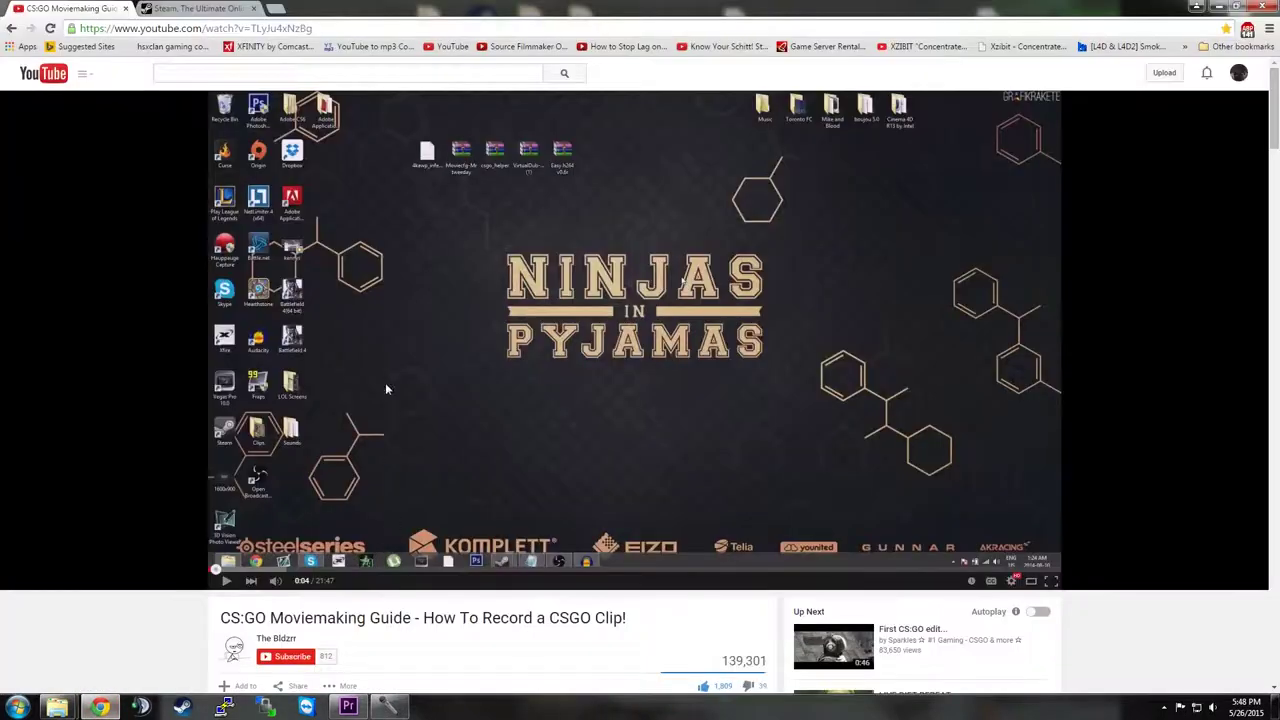
pyautogui.click(228, 8)
pyautogui.click(429, 283)
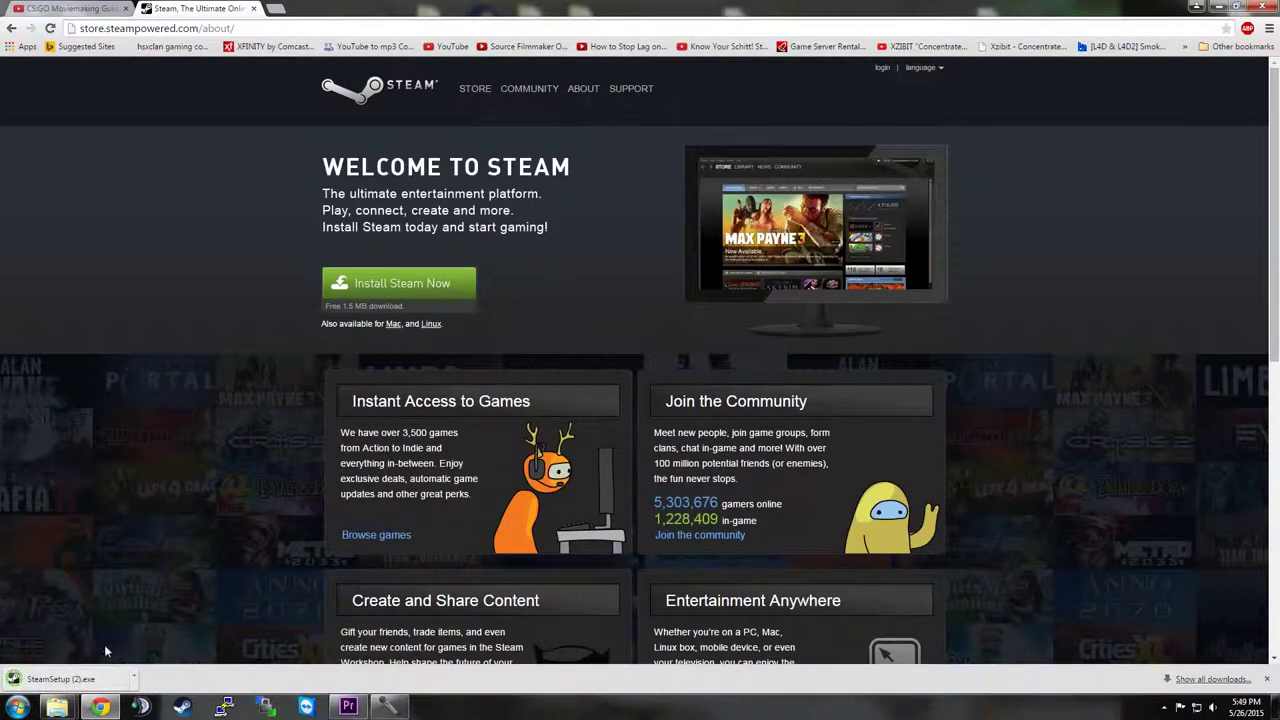
pyautogui.click(60, 679)
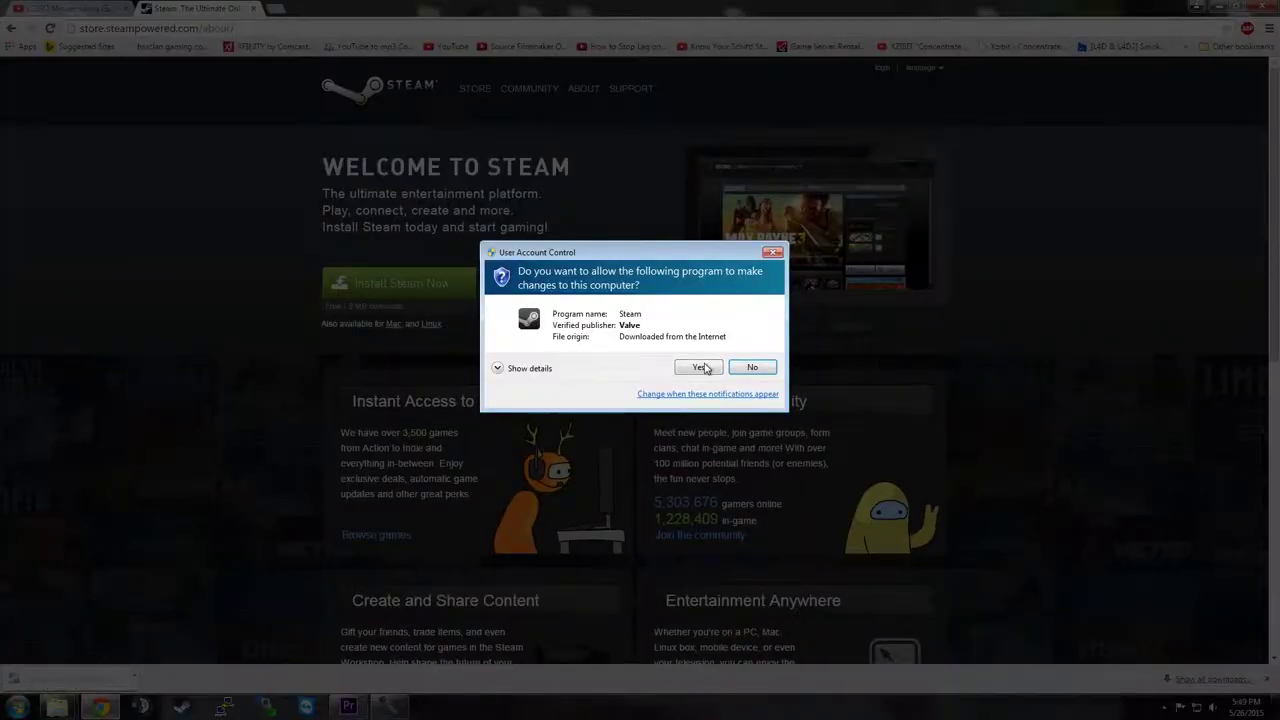
pyautogui.click(703, 368)
# Step: Accept the license agreement in Steam Setup and set the destination folder to G:\Steam
pyautogui.click(728, 459)
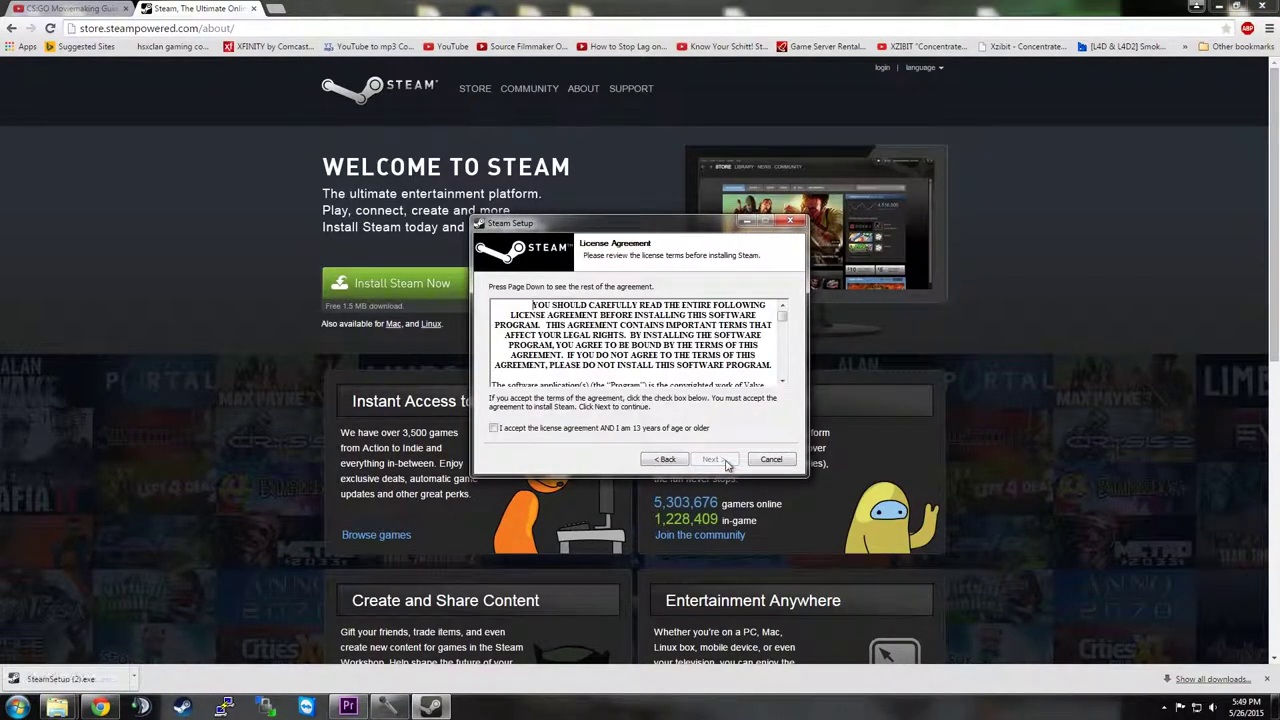
pyautogui.click(655, 430)
pyautogui.click(728, 459)
pyautogui.click(728, 459)
pyautogui.write('G:\\Steam')
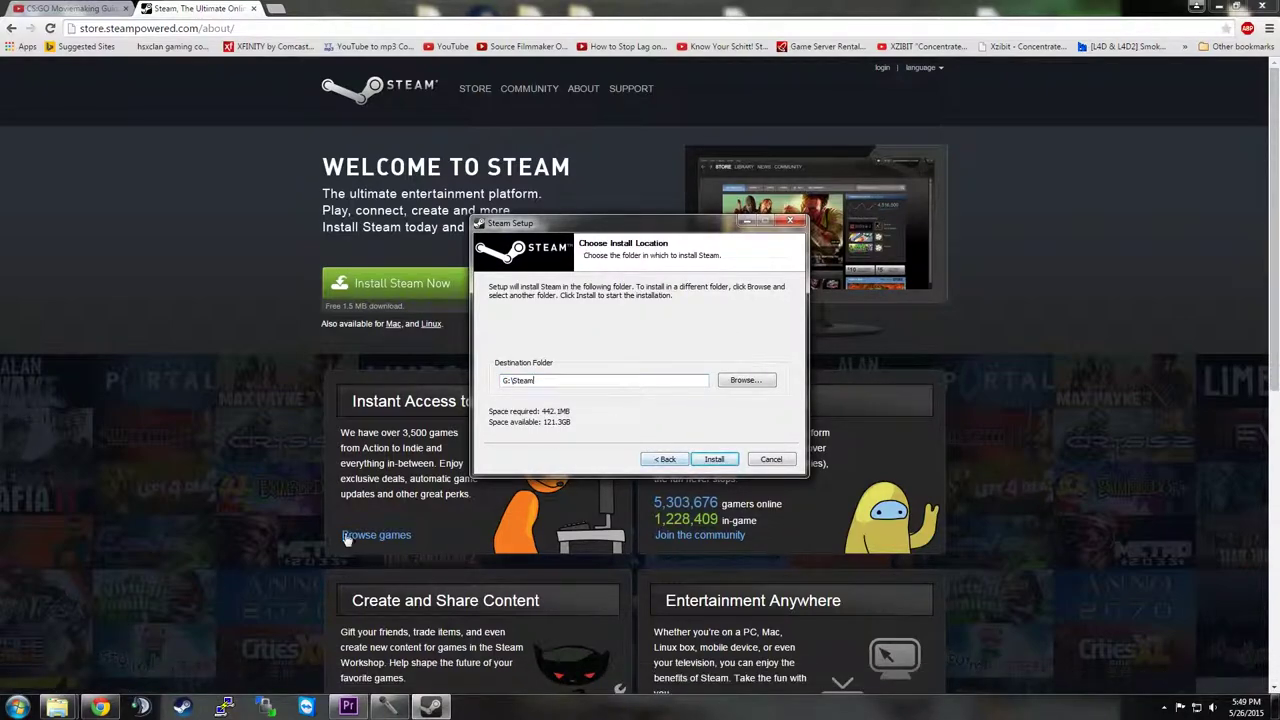
# Step: Open the Computer window to examine the available drives for the Steam installation
pyautogui.click(17, 707)
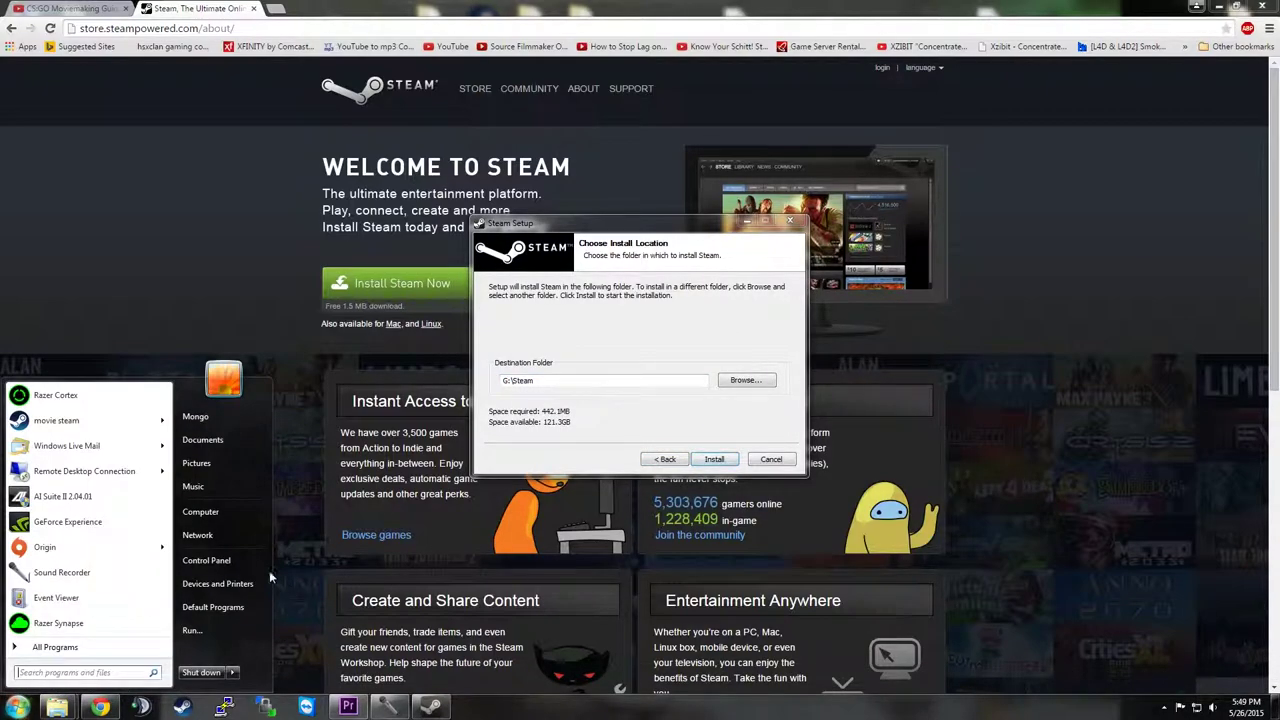
pyautogui.click(200, 512)
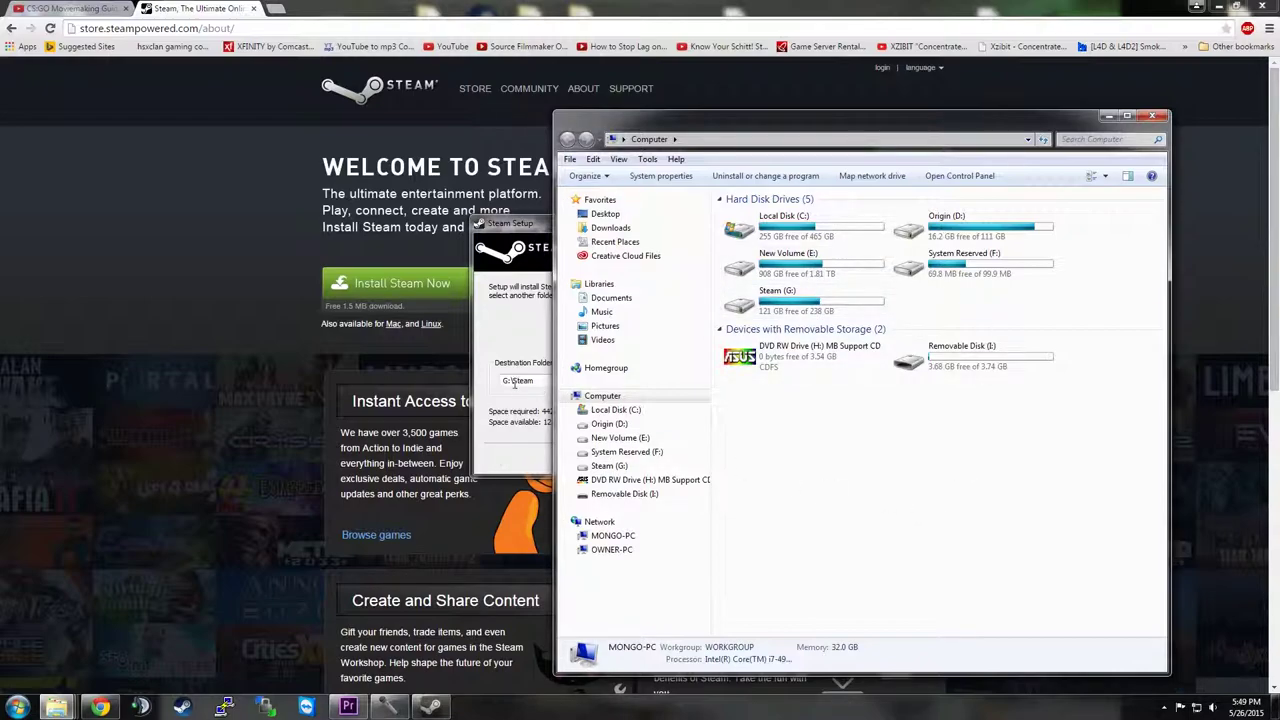
# Step: Open the Steam folder on Local Disk (C:) to examine its contents and return to the drive root
pyautogui.moveTo(812, 303)
pyautogui.doubleClick(785, 225)
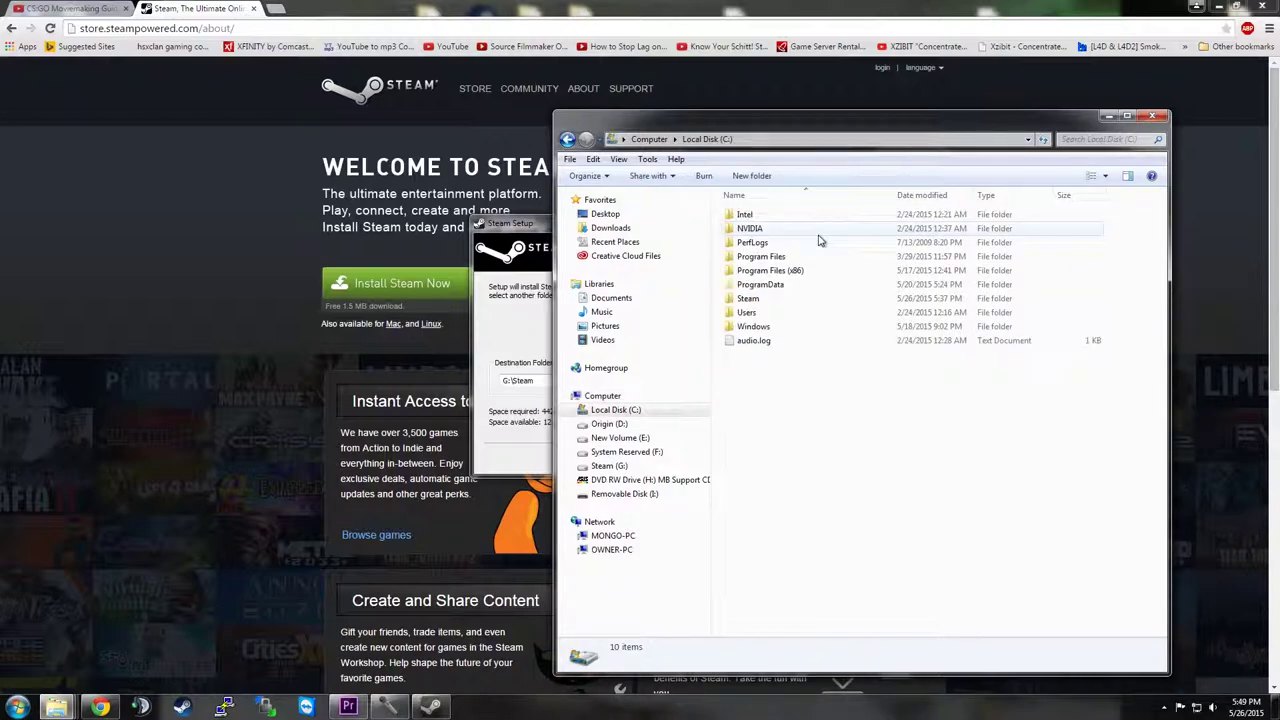
pyautogui.doubleClick(758, 299)
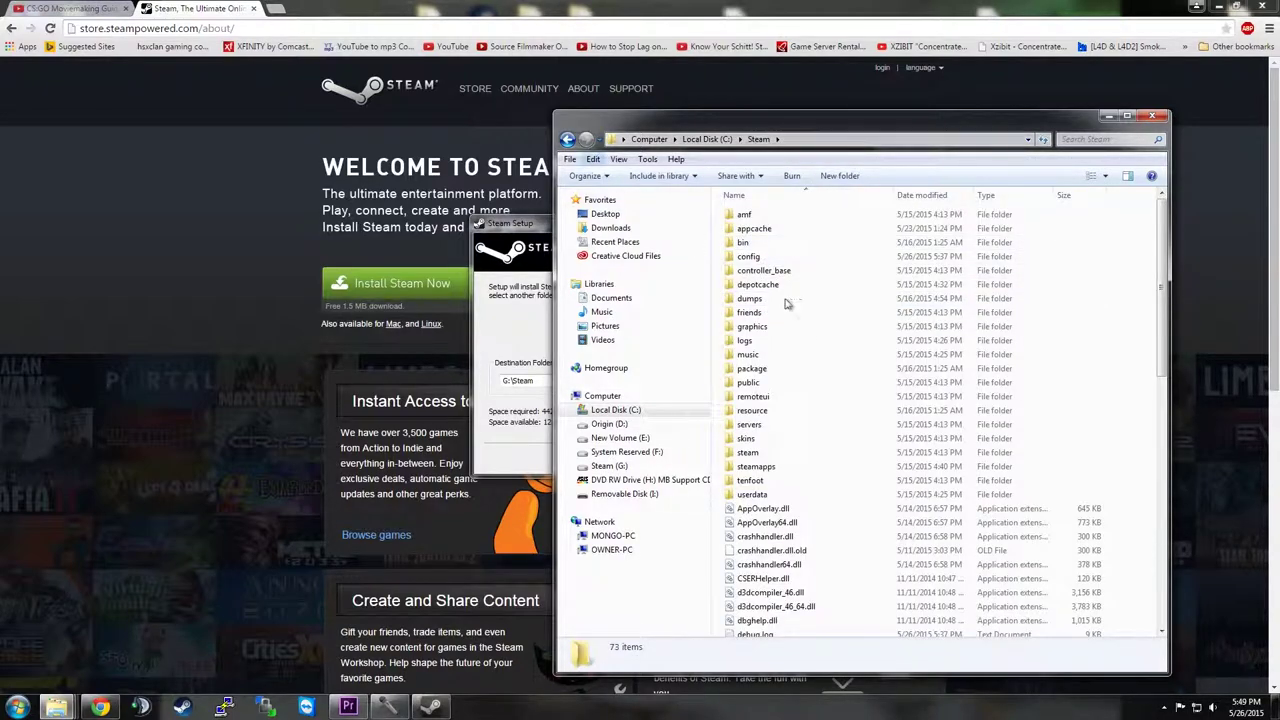
pyautogui.click(567, 139)
pyautogui.click(518, 331)
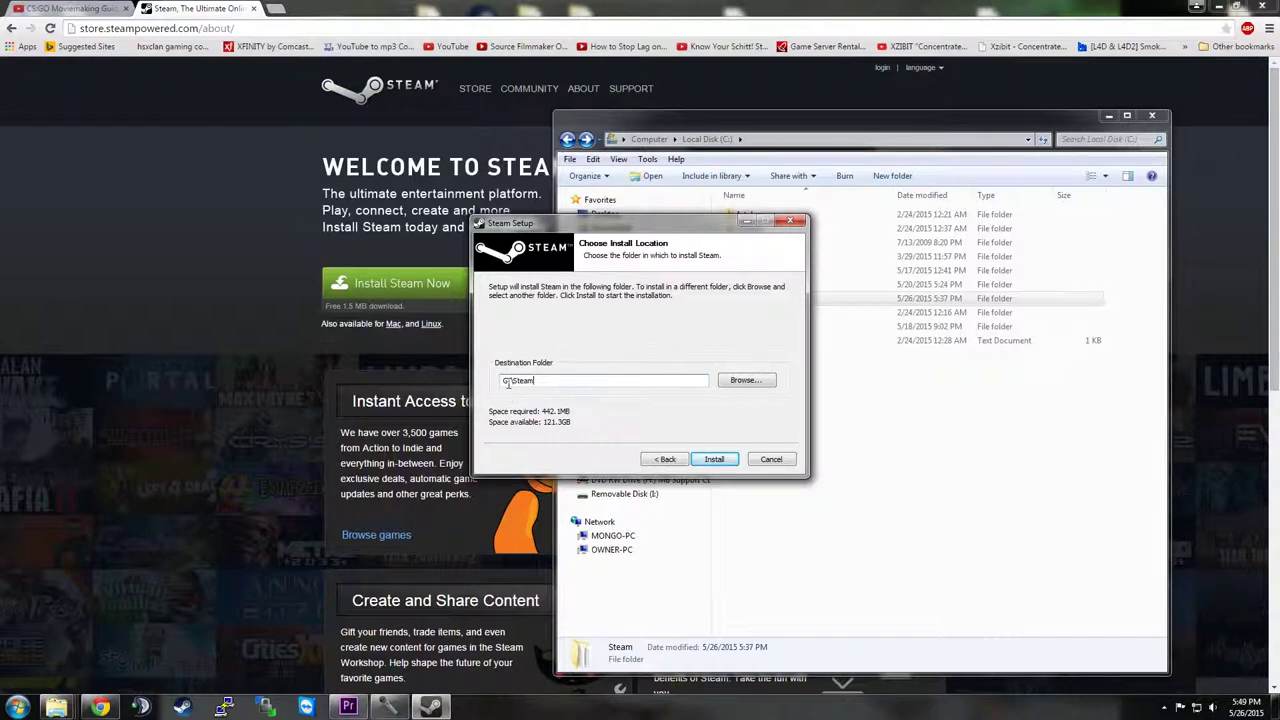
pyautogui.click(748, 381)
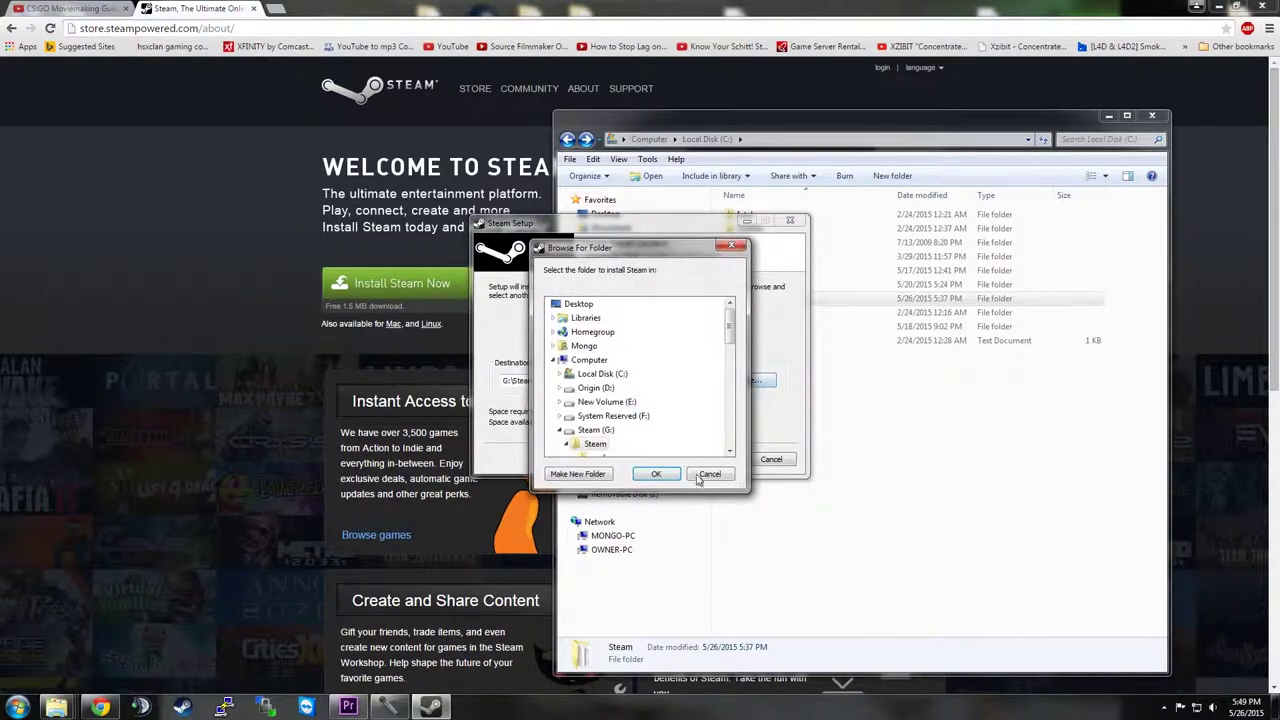
pyautogui.click(735, 474)
pyautogui.click(897, 524)
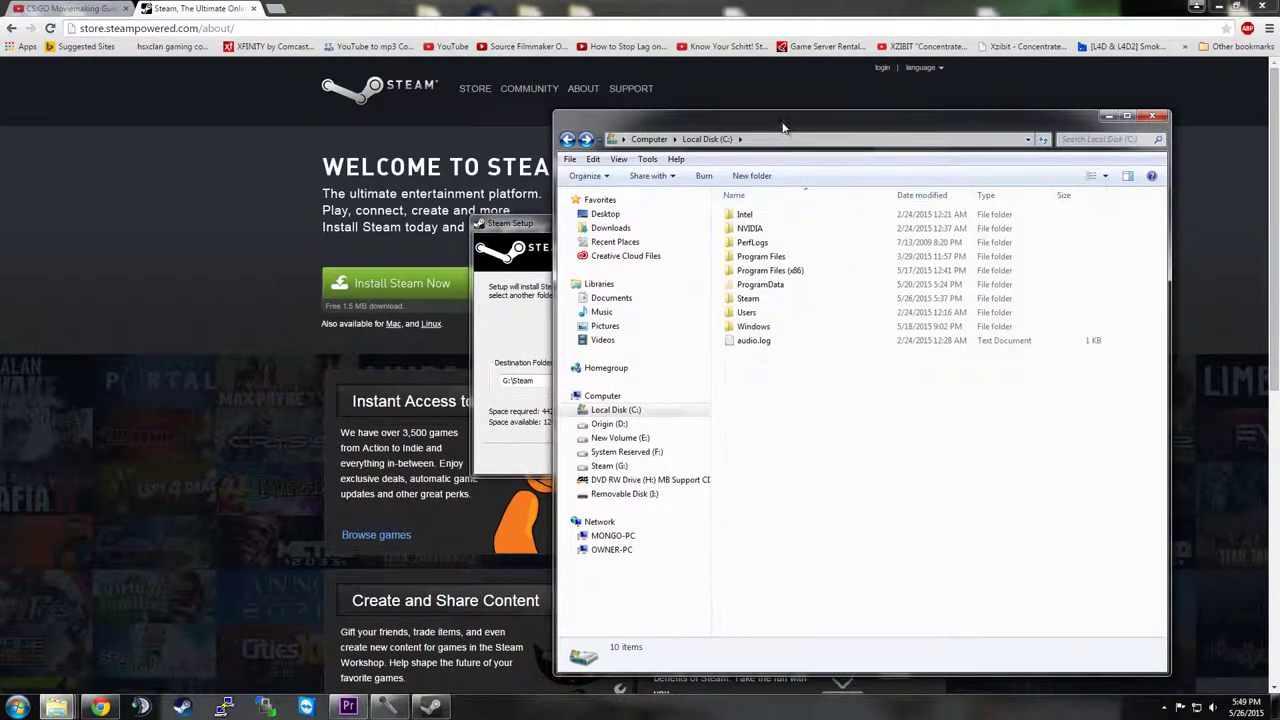
# Step: Create a new folder named Steam 2 on Local Disk (C:)
pyautogui.rightClick(780, 390)
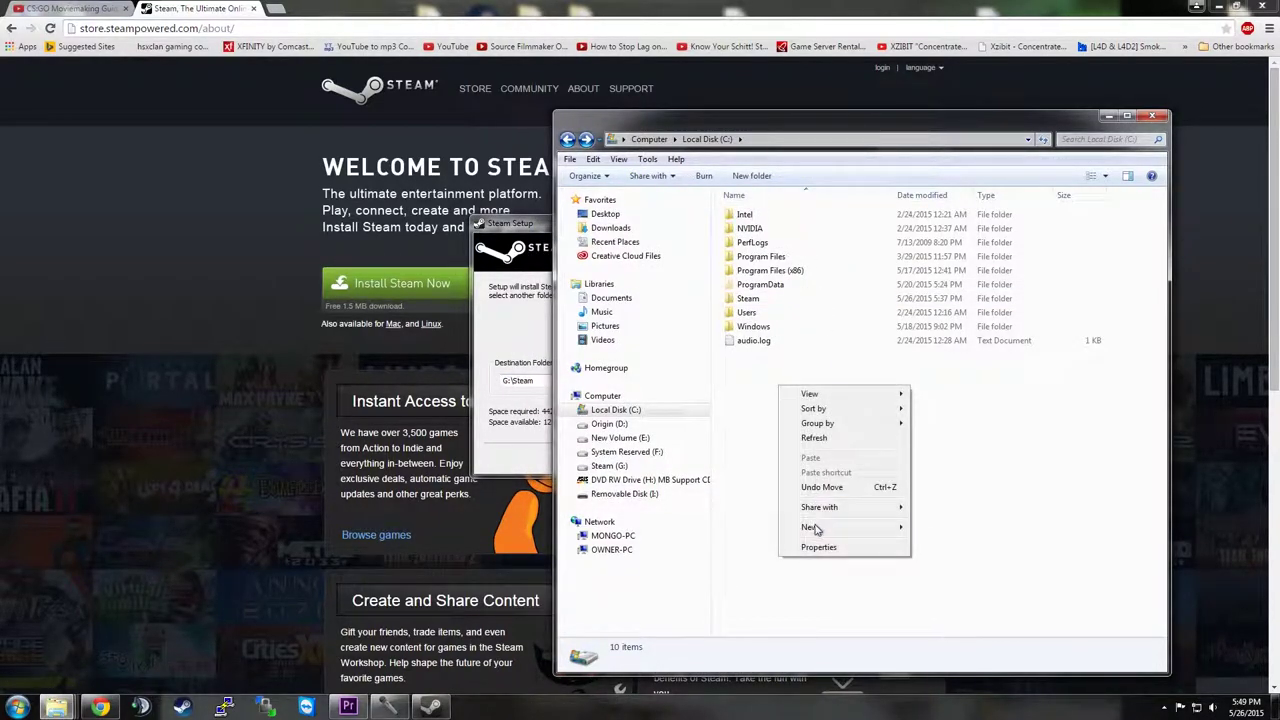
pyautogui.moveTo(816, 528)
pyautogui.click(943, 528)
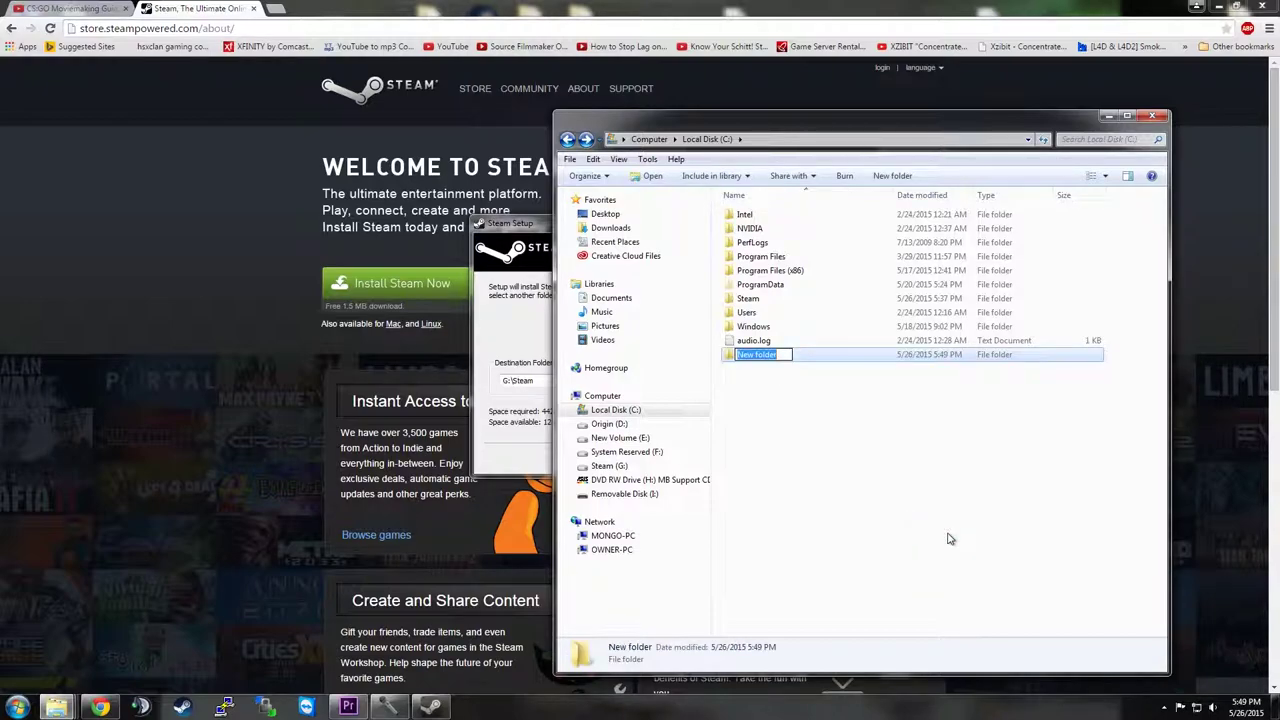
pyautogui.write('Steam 2')
pyautogui.click(950, 539)
# Step: Choose the Steam 2 folder on Local Disk (C:) as the Steam Setup destination and cancel the setup
pyautogui.click(520, 345)
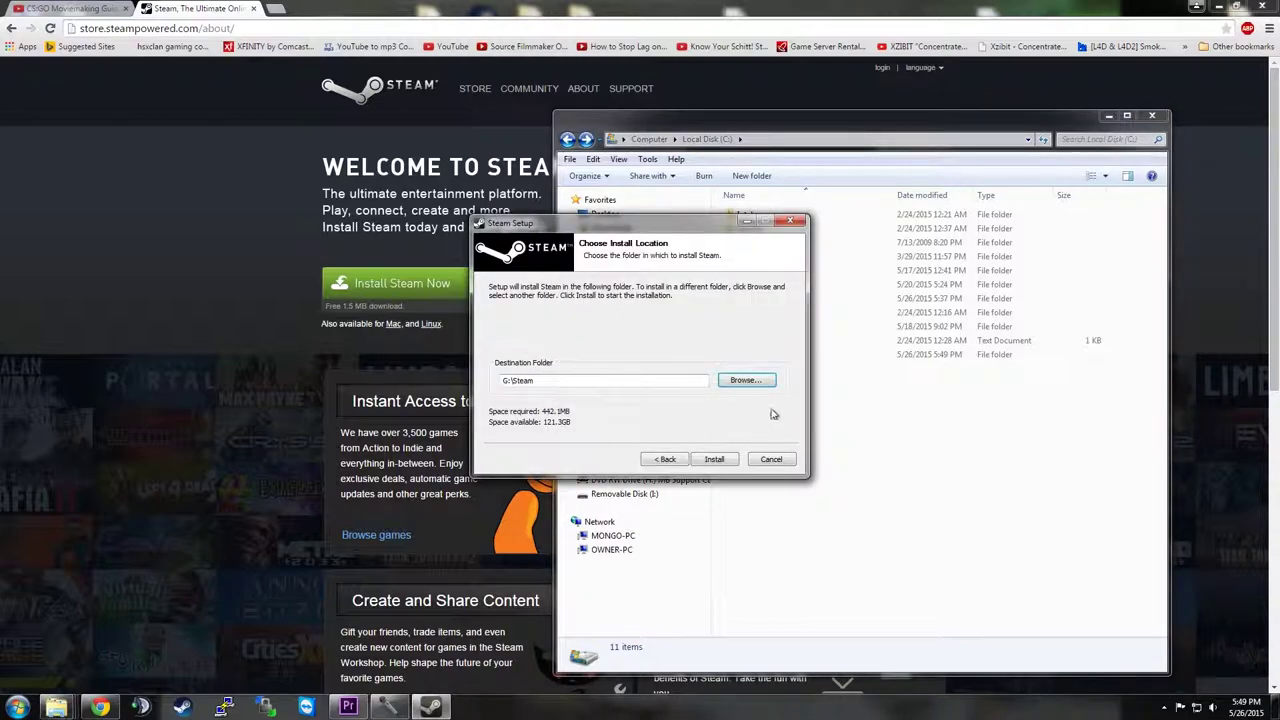
pyautogui.click(745, 380)
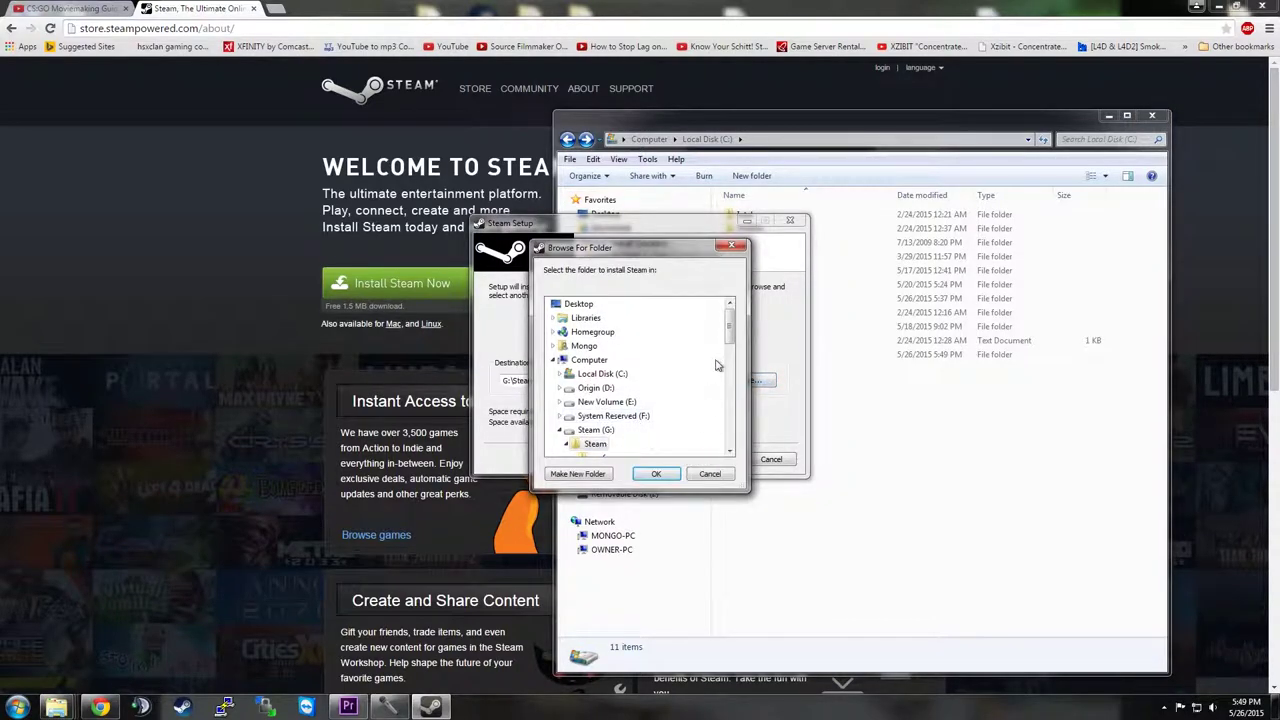
pyautogui.doubleClick(577, 380)
pyautogui.scroll(-3, 603, 370)
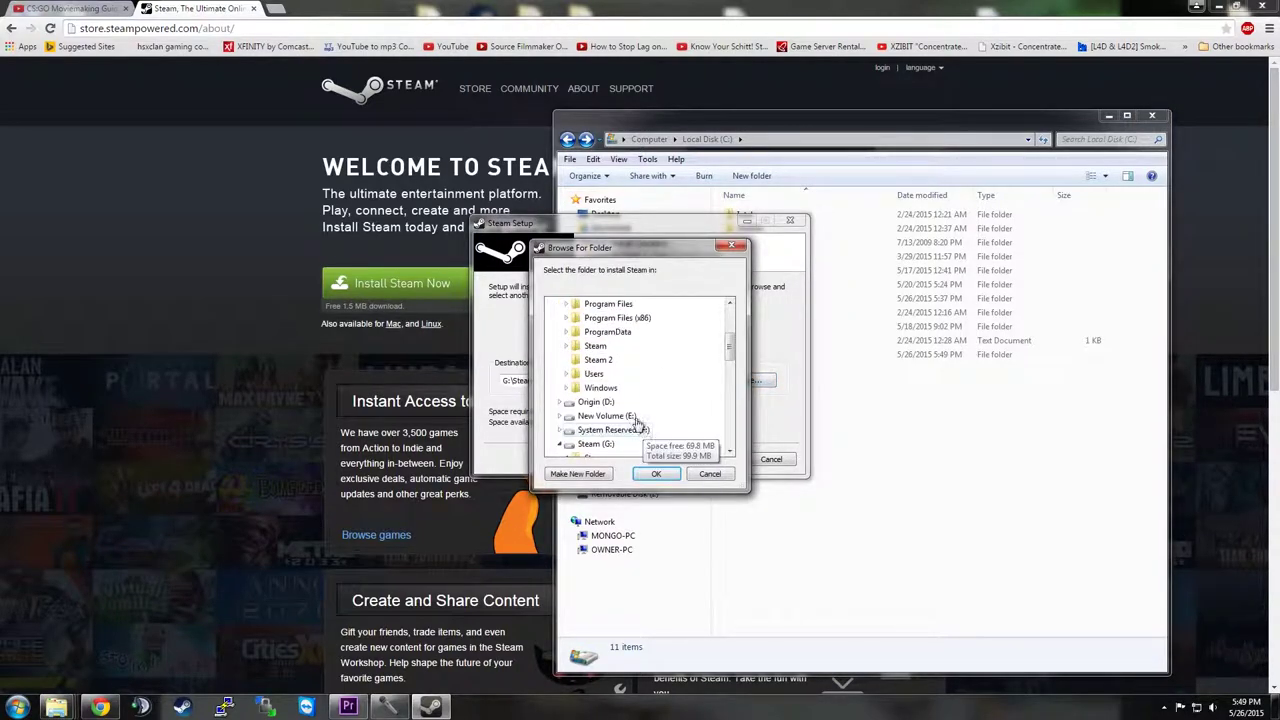
pyautogui.click(600, 361)
pyautogui.click(656, 474)
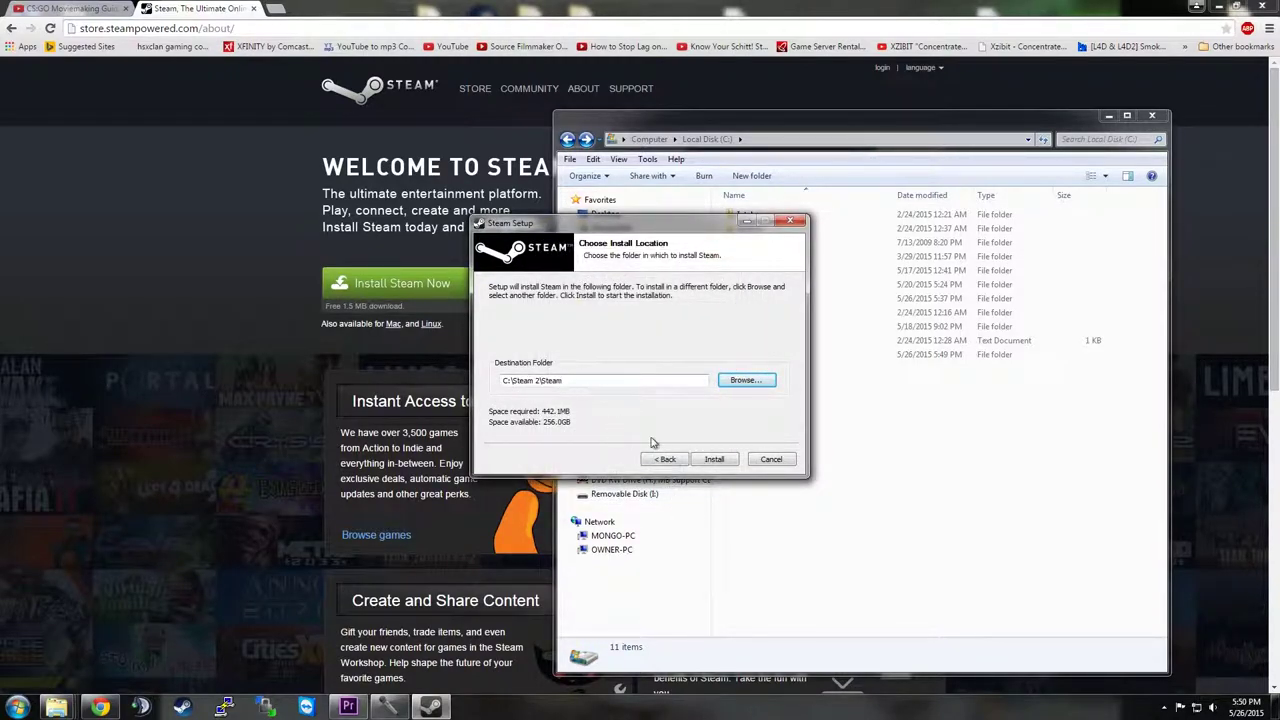
pyautogui.click(771, 459)
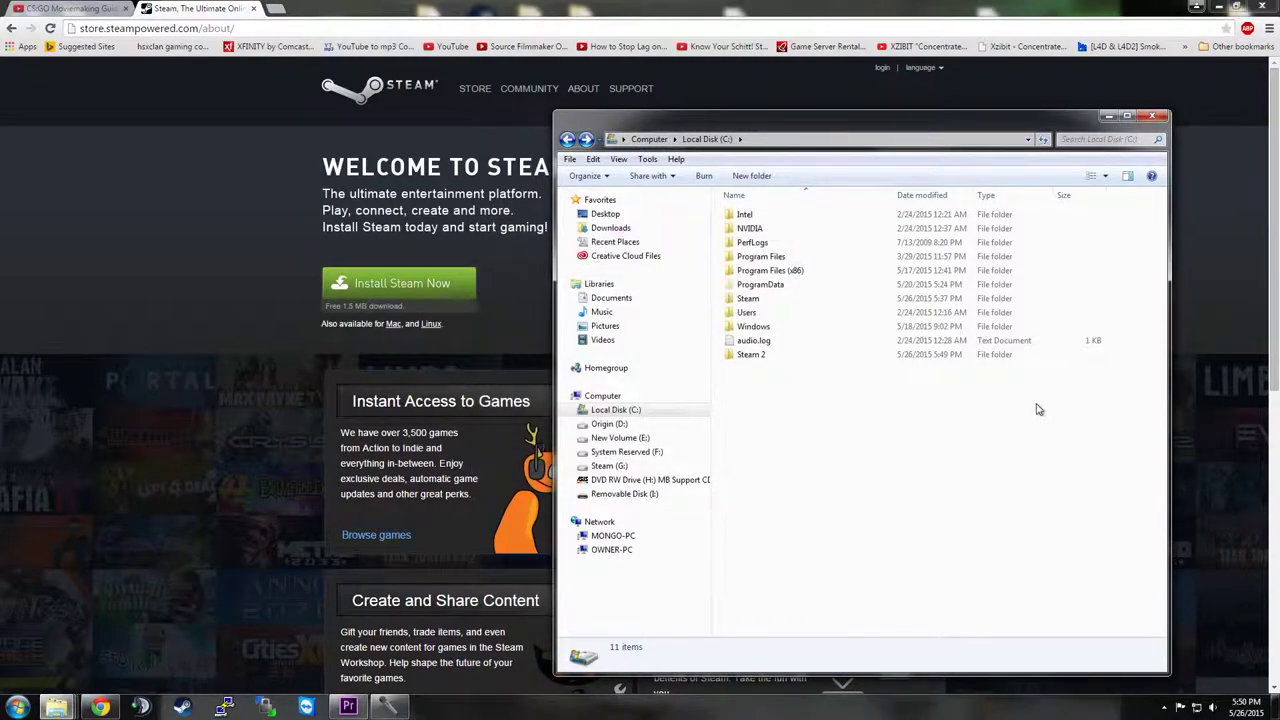
# Step: Delete the Steam 2 folder from Local Disk (C:)
pyautogui.rightClick(752, 355)
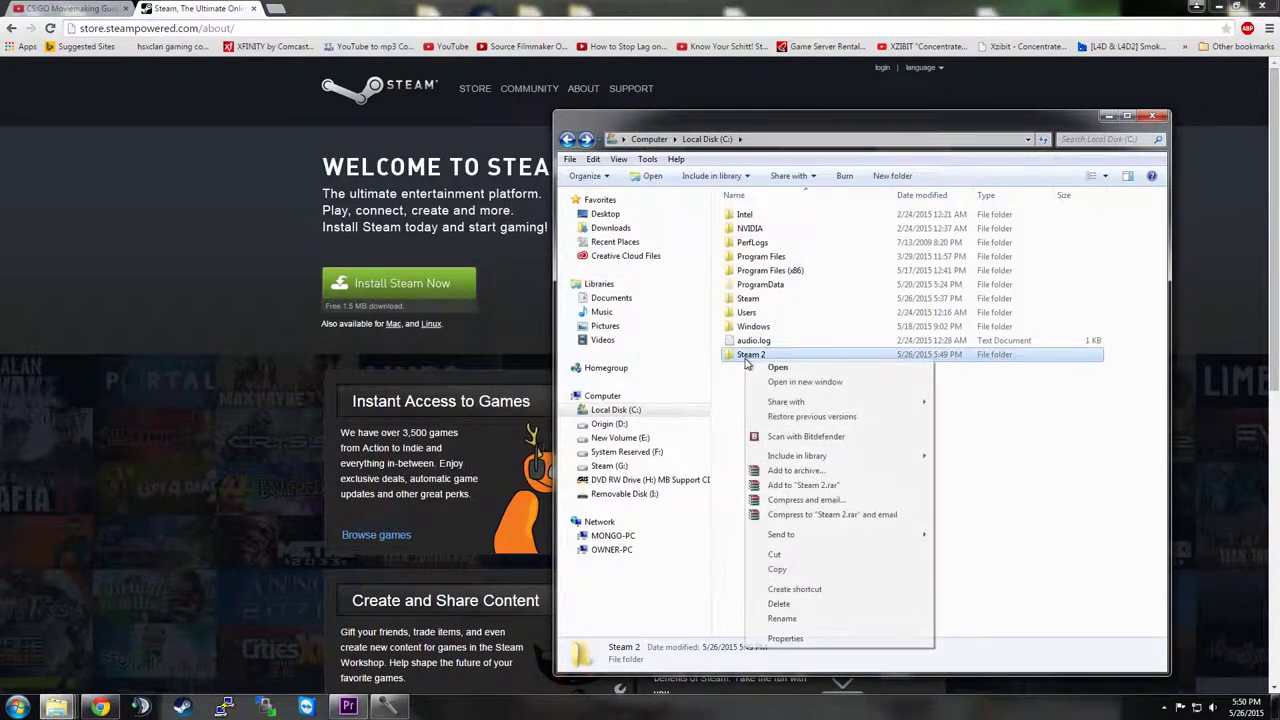
pyautogui.click(790, 604)
pyautogui.click(691, 406)
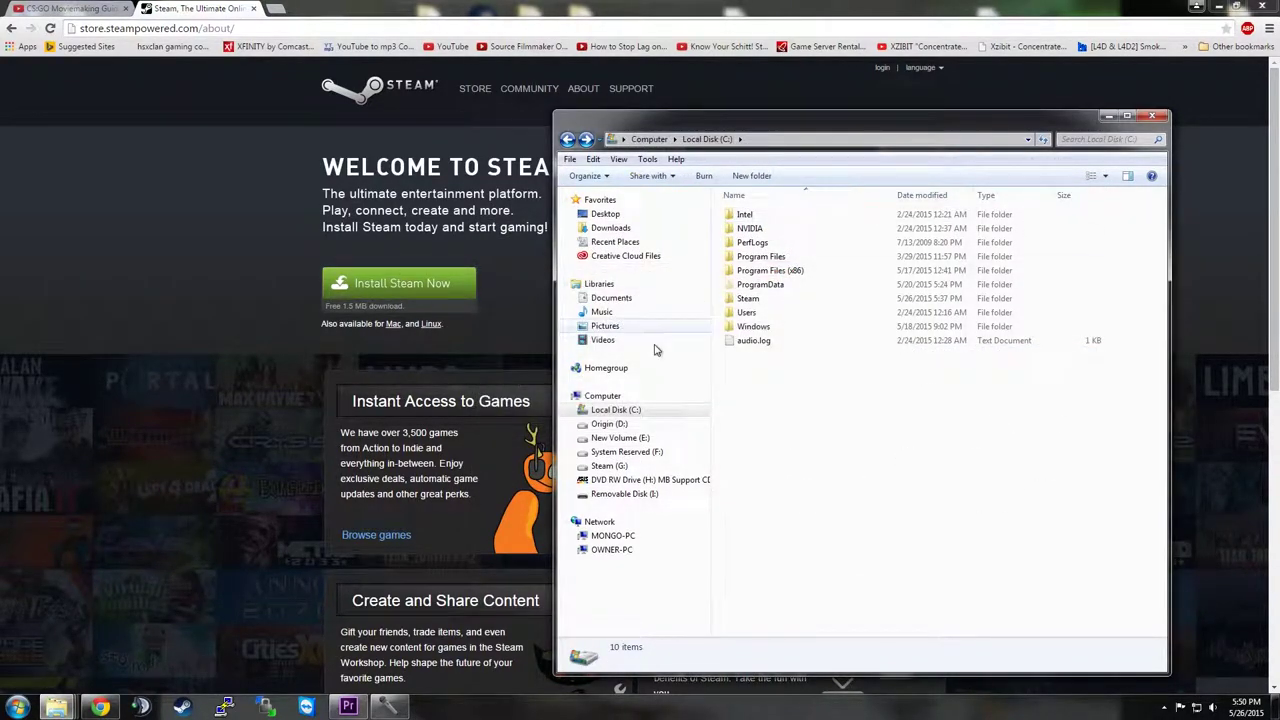
# Step: Create a desktop shortcut to Steam.exe from the Steam folder on Local Disk (C:)
pyautogui.click(624, 468)
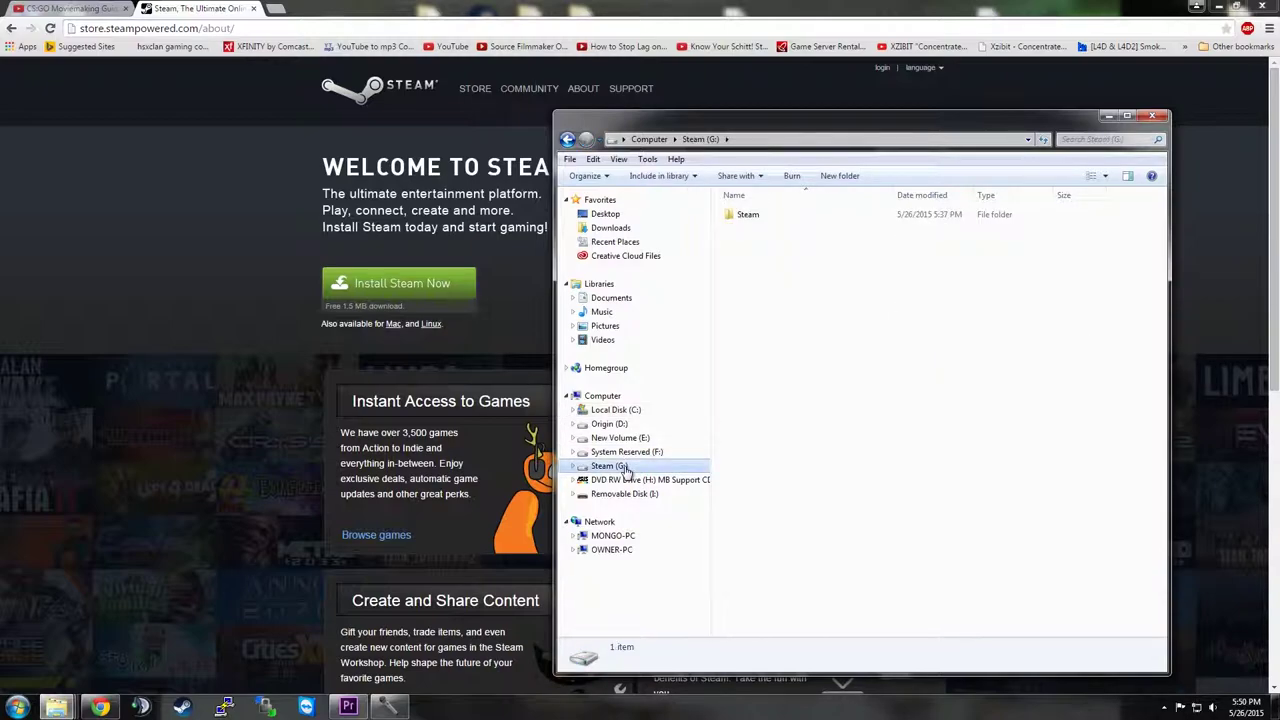
pyautogui.click(625, 411)
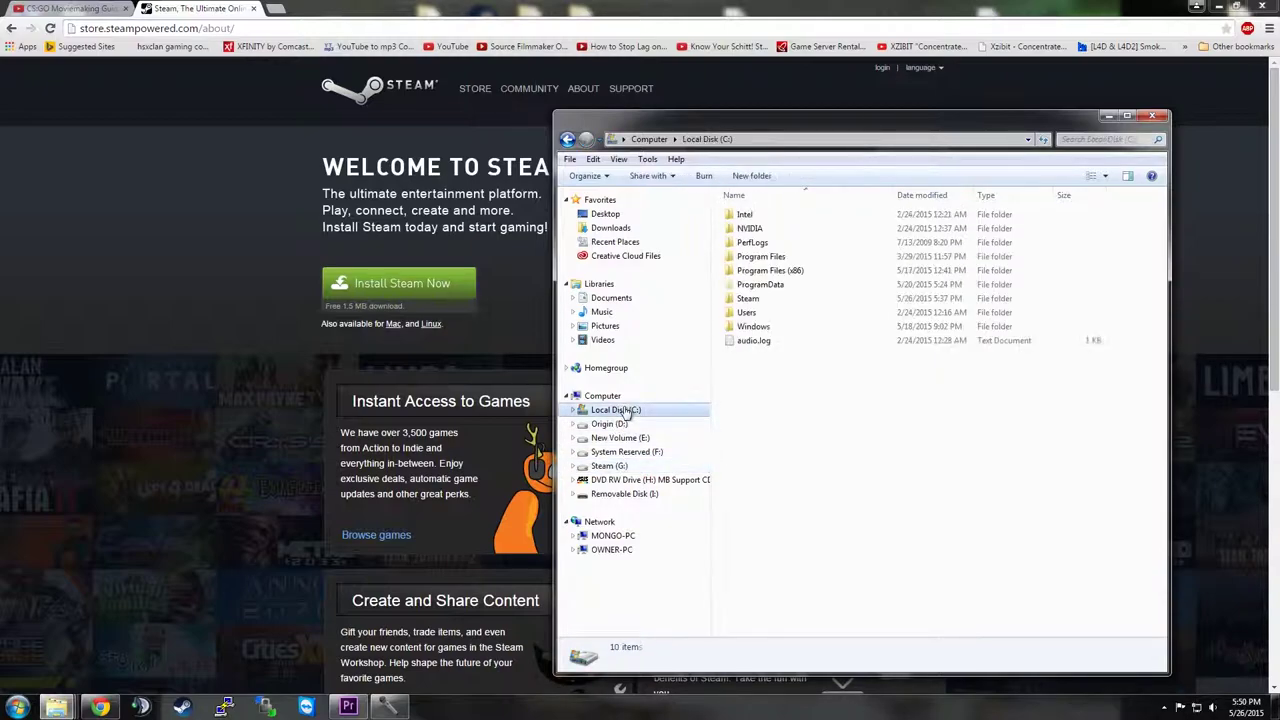
pyautogui.doubleClick(752, 298)
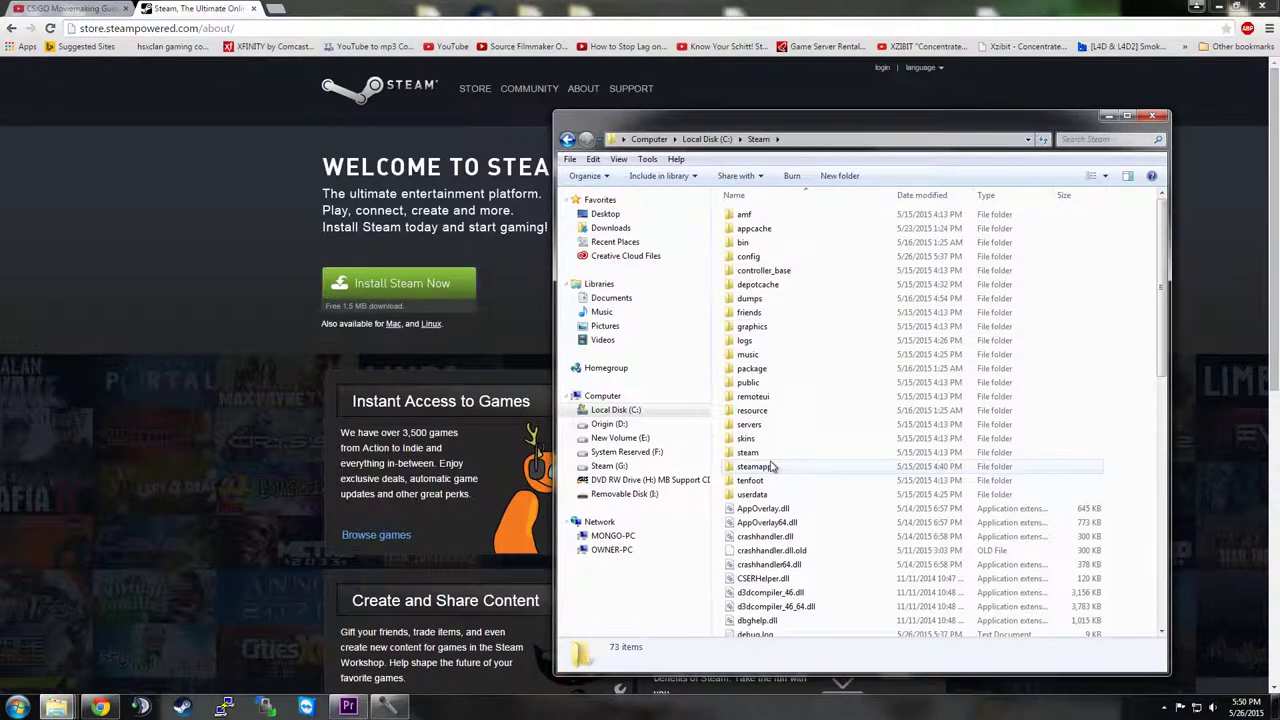
pyautogui.scroll(-4, 771, 463)
pyautogui.scroll(4, 771, 452)
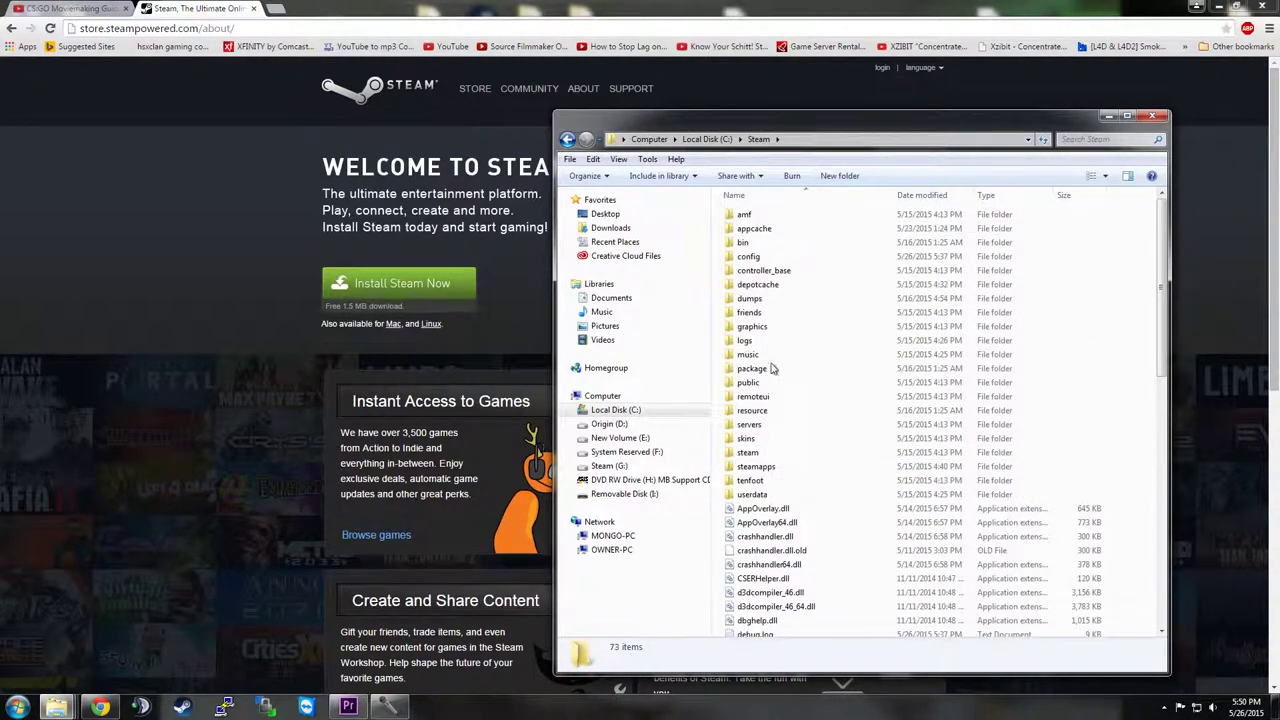
pyautogui.scroll(-6, 771, 373)
pyautogui.scroll(-5, 780, 484)
pyautogui.click(768, 492)
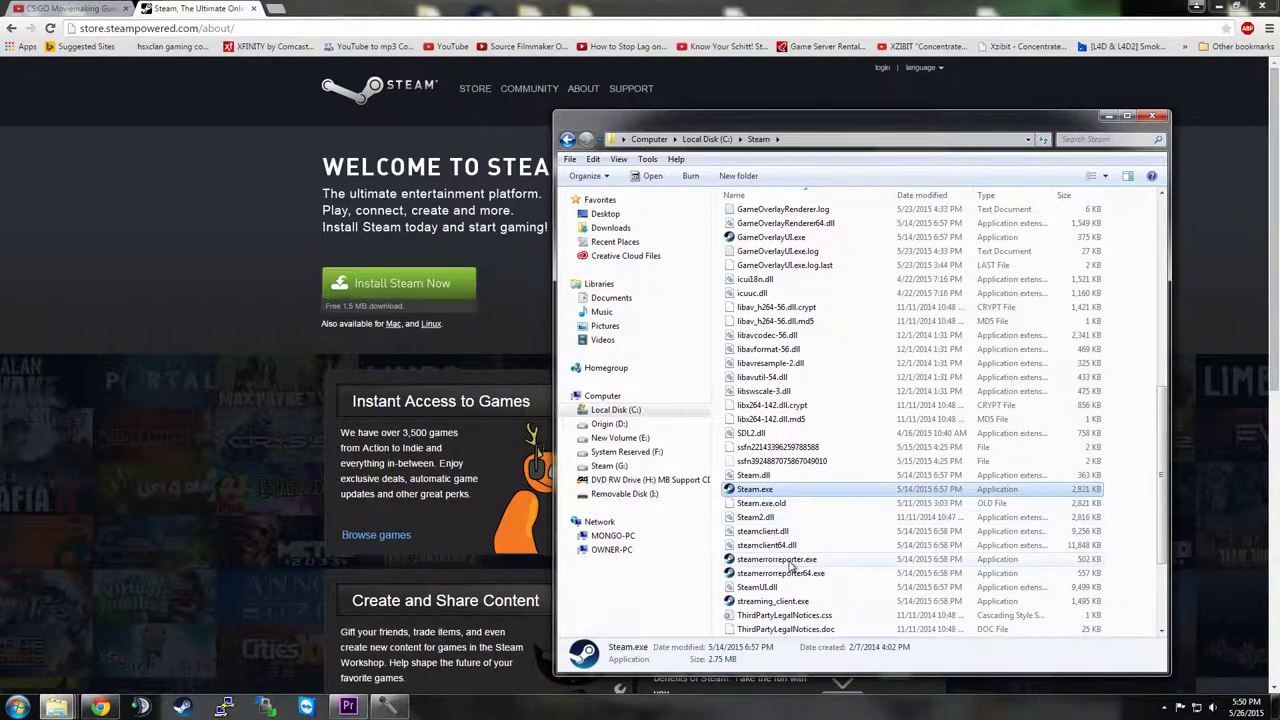
pyautogui.rightClick(758, 494)
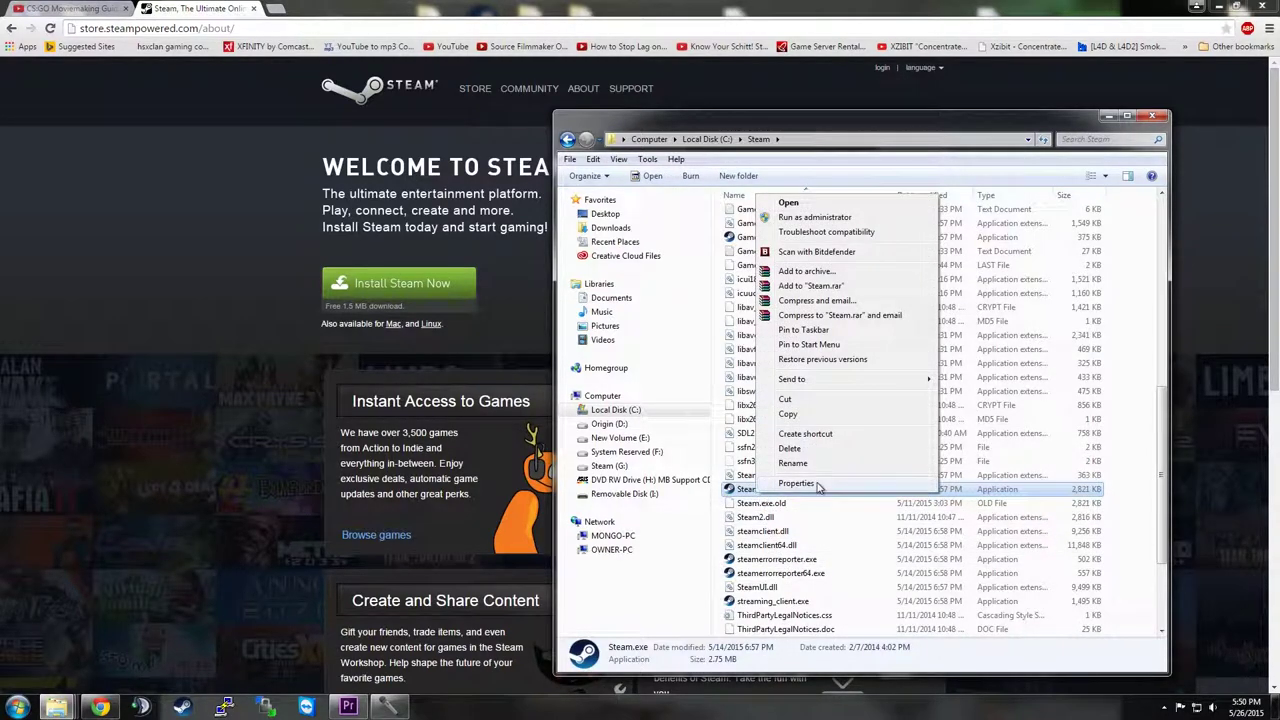
pyautogui.moveTo(838, 381)
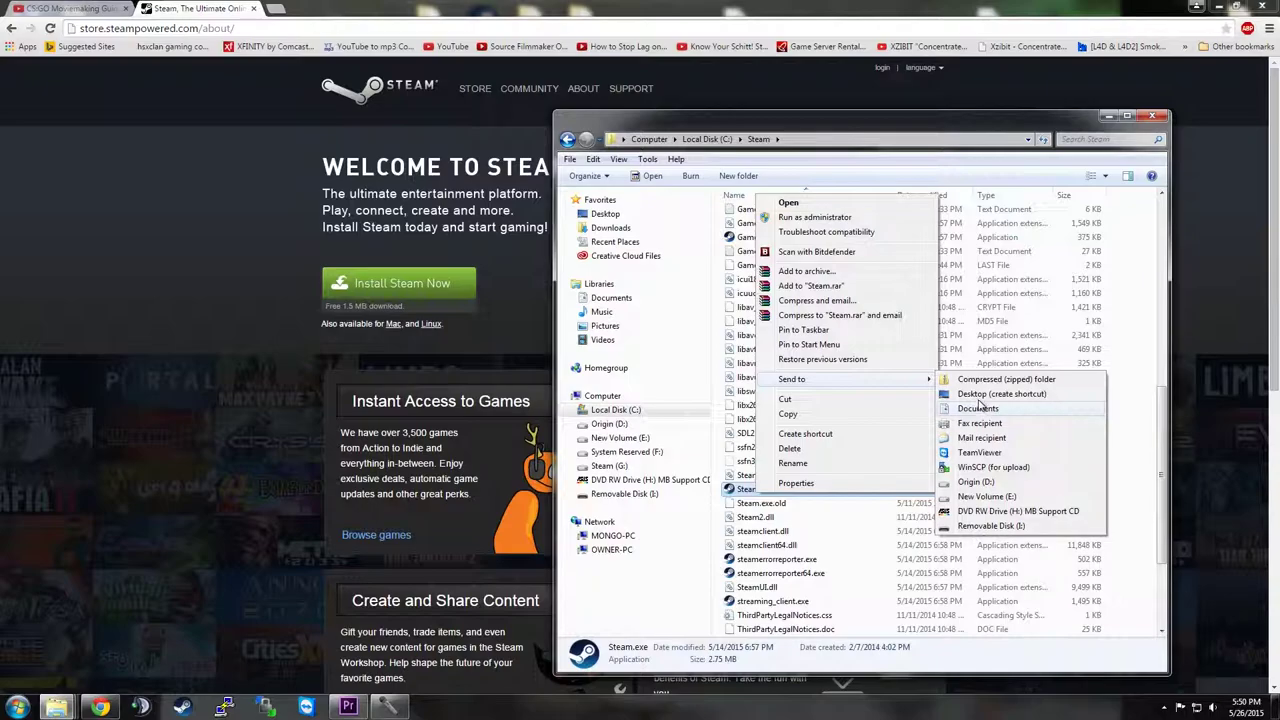
pyautogui.click(980, 406)
# Step: Close the Explorer window, minimize Chrome and move the Steam.exe shortcut to an empty area of the desktop
pyautogui.click(1153, 116)
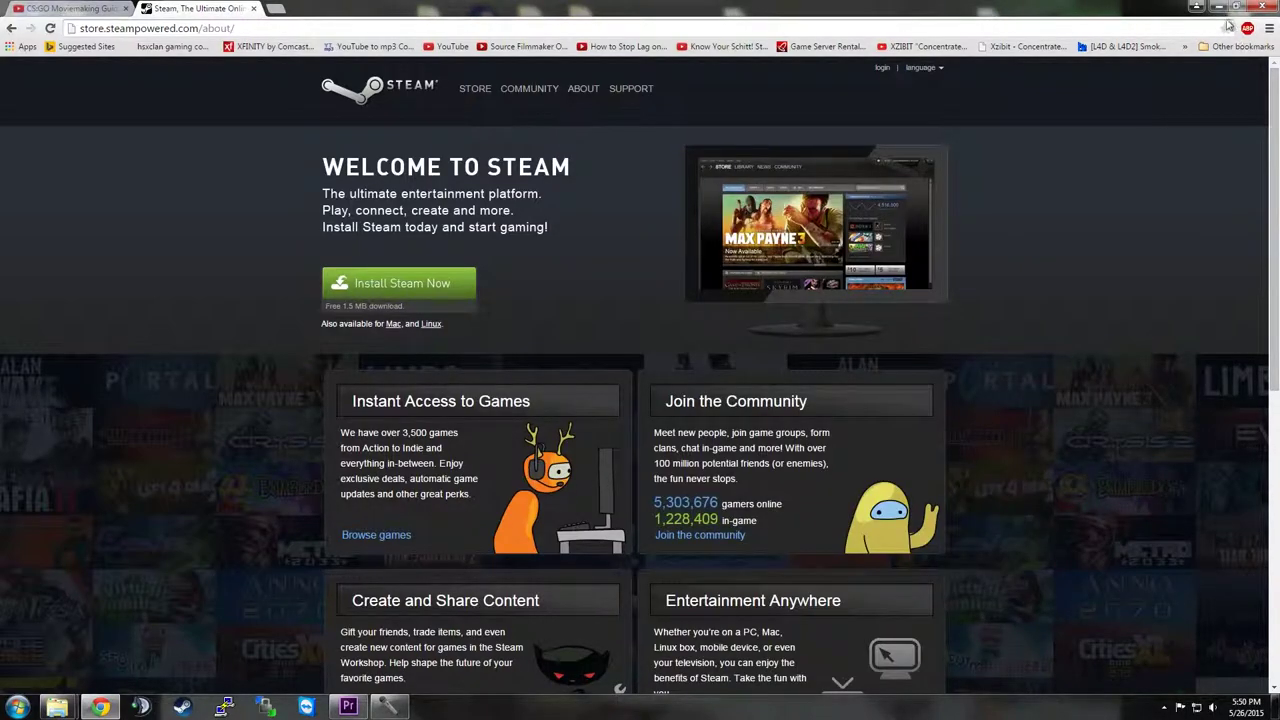
pyautogui.click(1218, 7)
pyautogui.click(287, 261)
pyautogui.moveTo(287, 261); pyautogui.dragTo(532, 281)
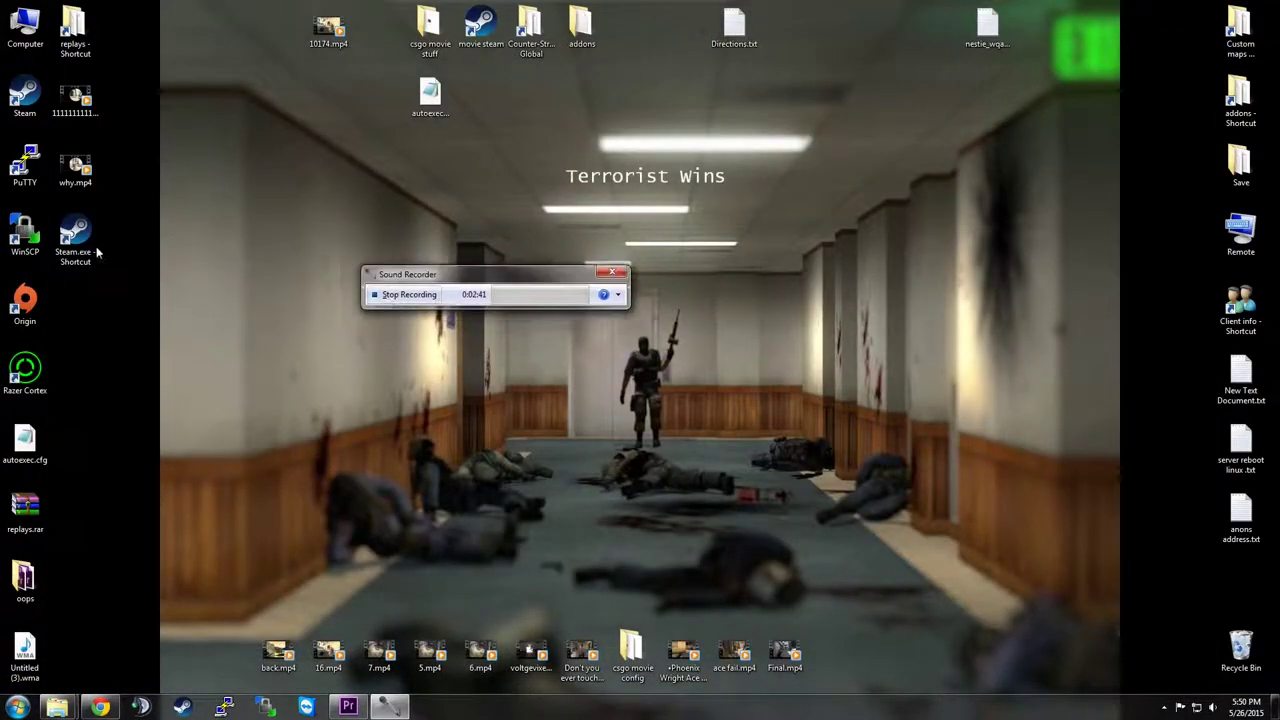
pyautogui.moveTo(75, 232); pyautogui.dragTo(278, 372)
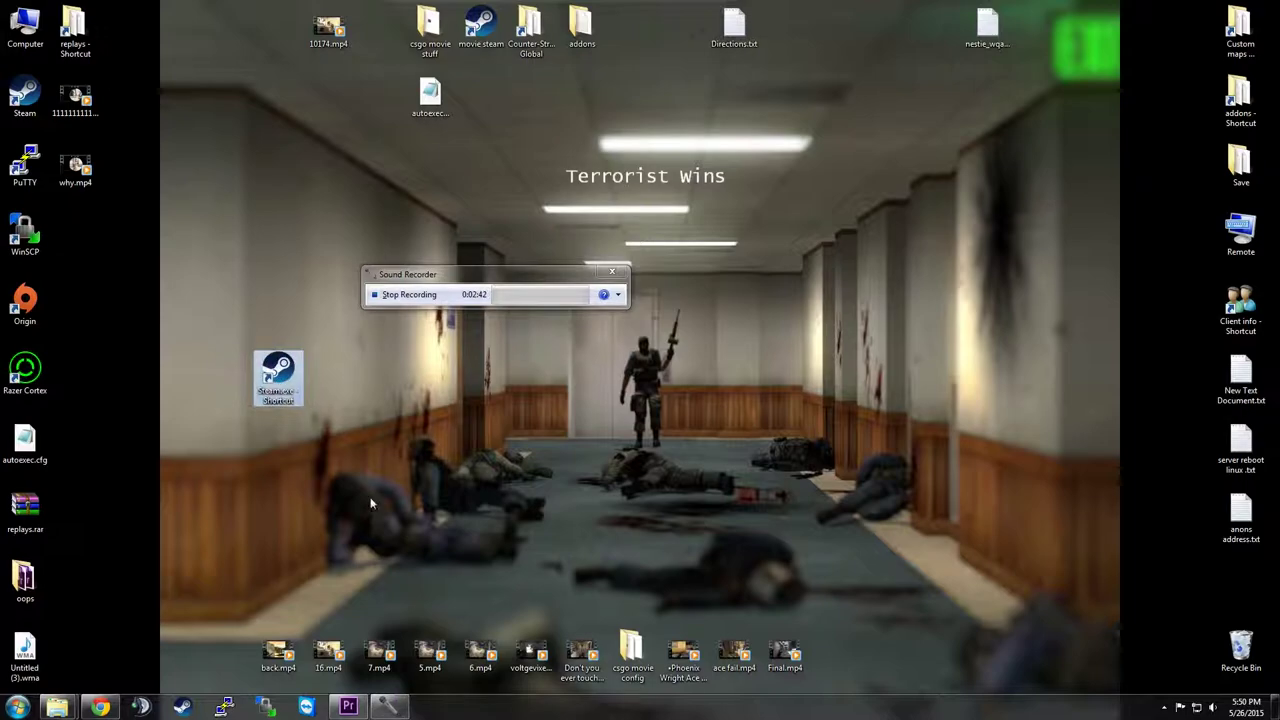
# Step: Delete the Steam.exe shortcut from the desktop and move the Sound Recorder window out of the way
pyautogui.rightClick(289, 400)
pyautogui.click(330, 356)
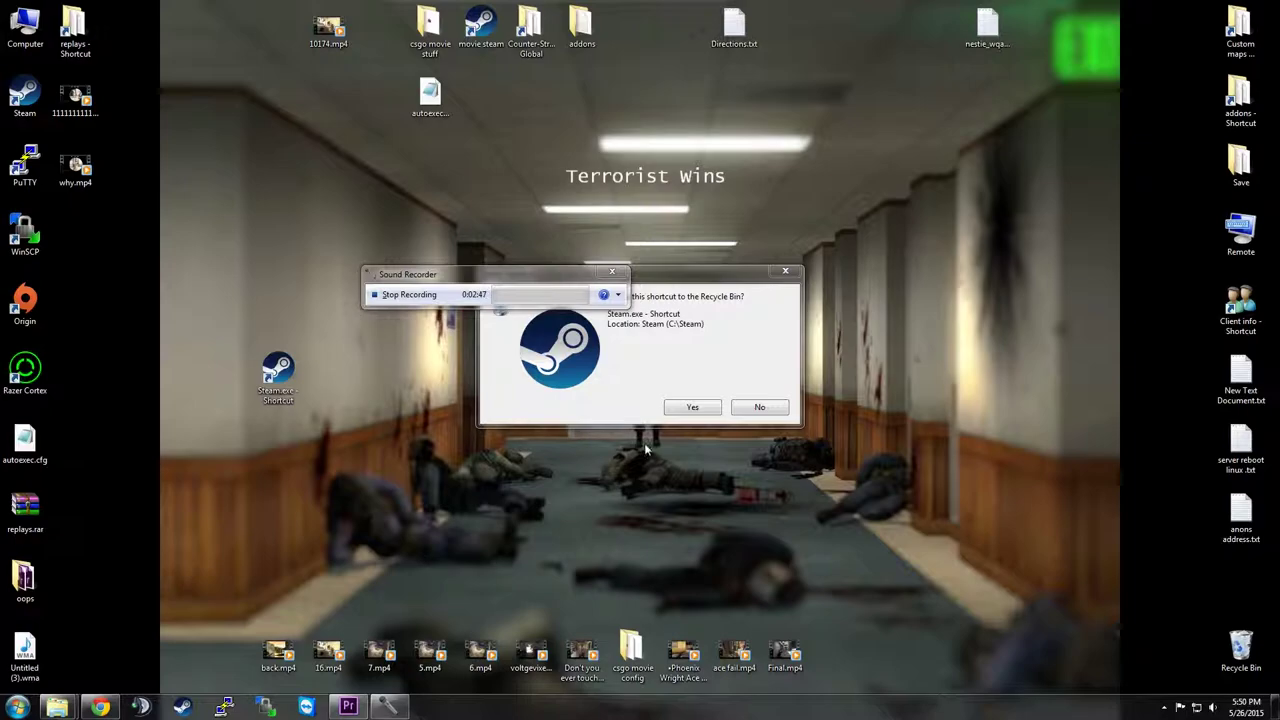
pyautogui.click(689, 412)
pyautogui.moveTo(518, 294); pyautogui.dragTo(1074, 678)
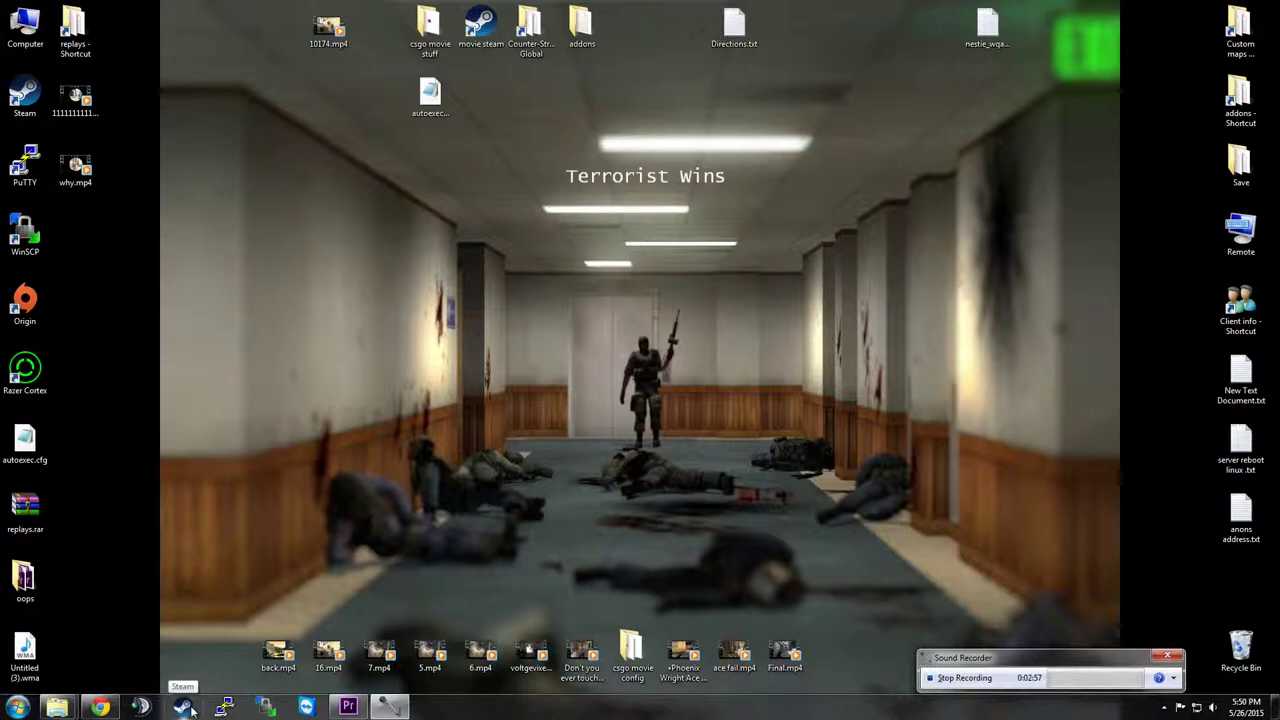
# Step: Launch Steam from the movie steam desktop shortcut and close the Update News window
pyautogui.click(490, 375)
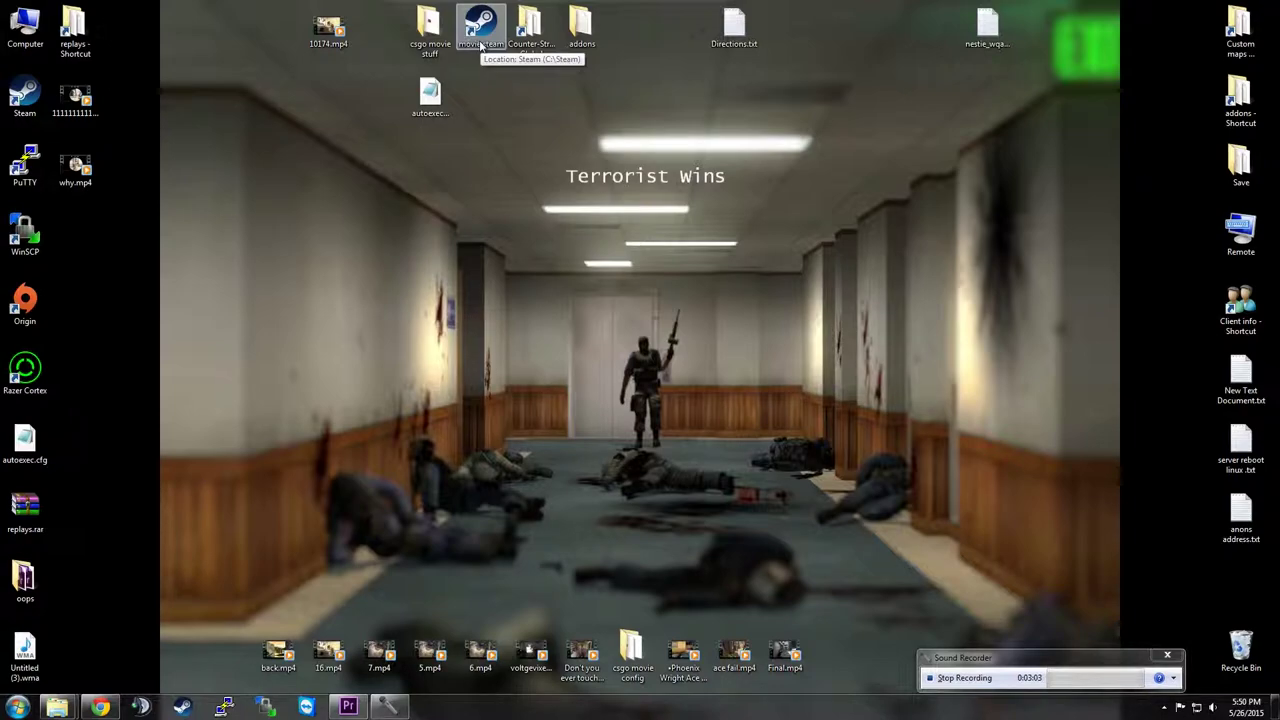
pyautogui.click(480, 28)
pyautogui.click(393, 282)
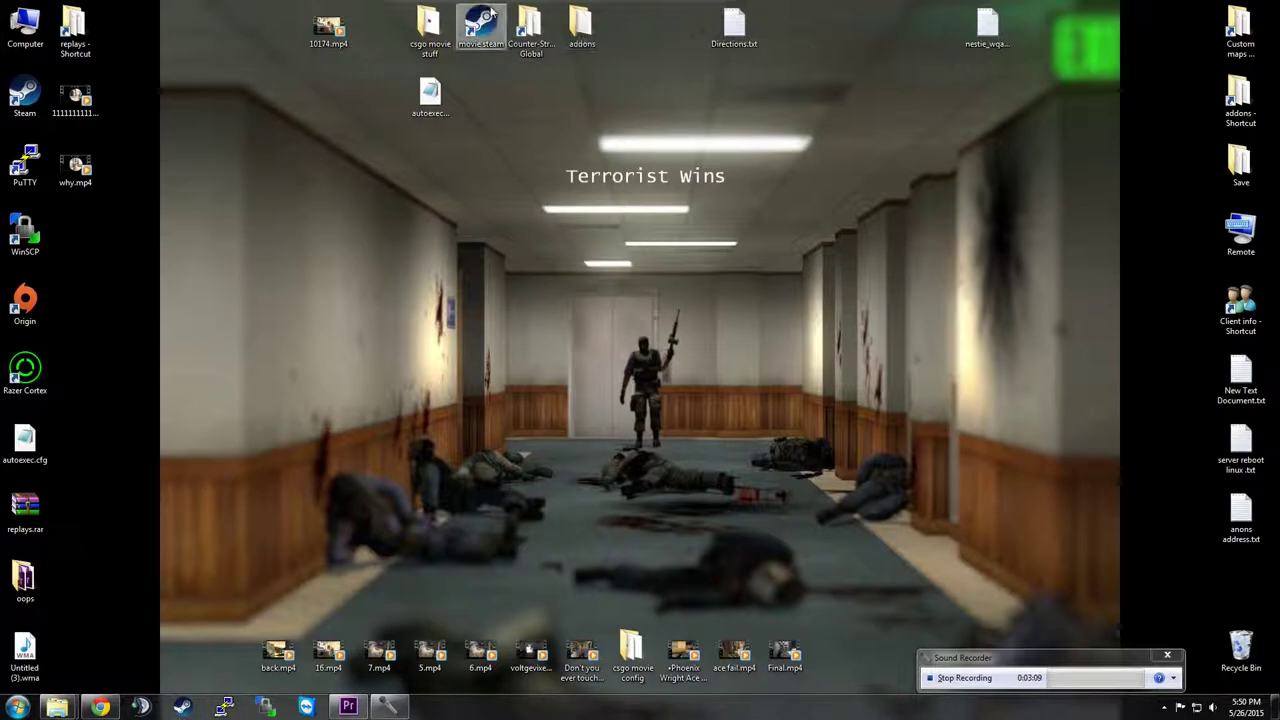
pyautogui.click(480, 25)
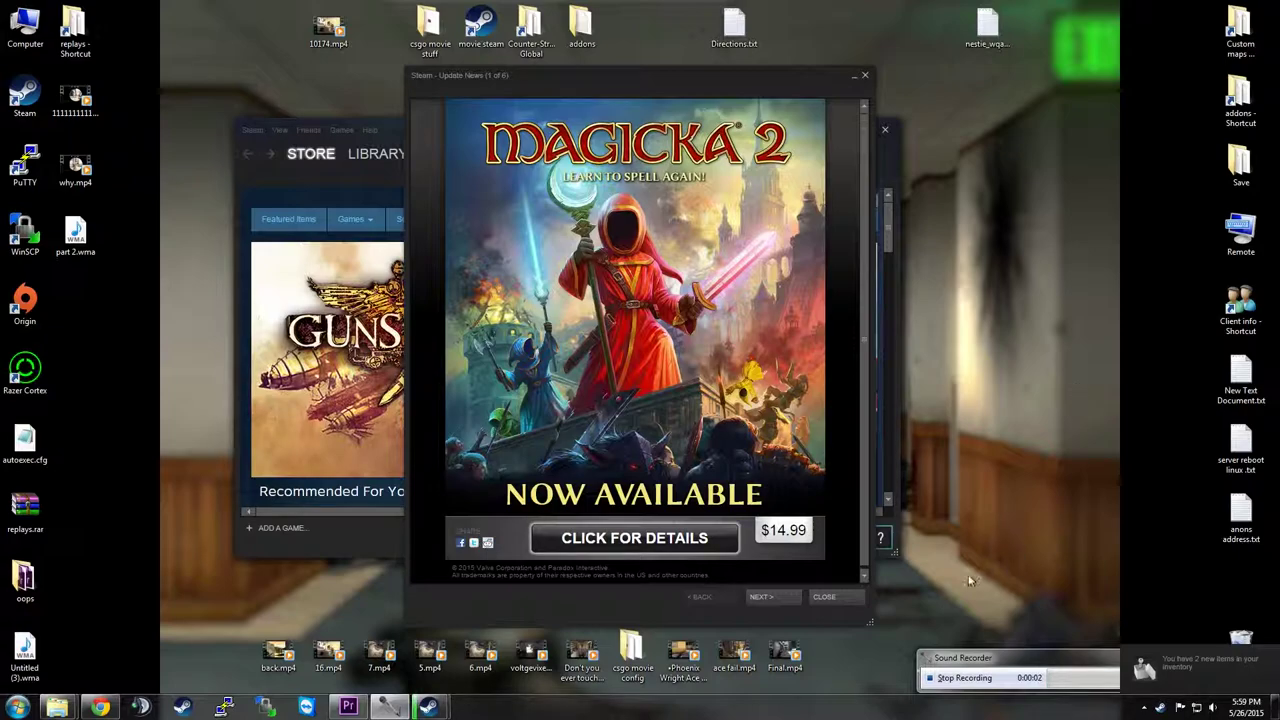
pyautogui.click(845, 596)
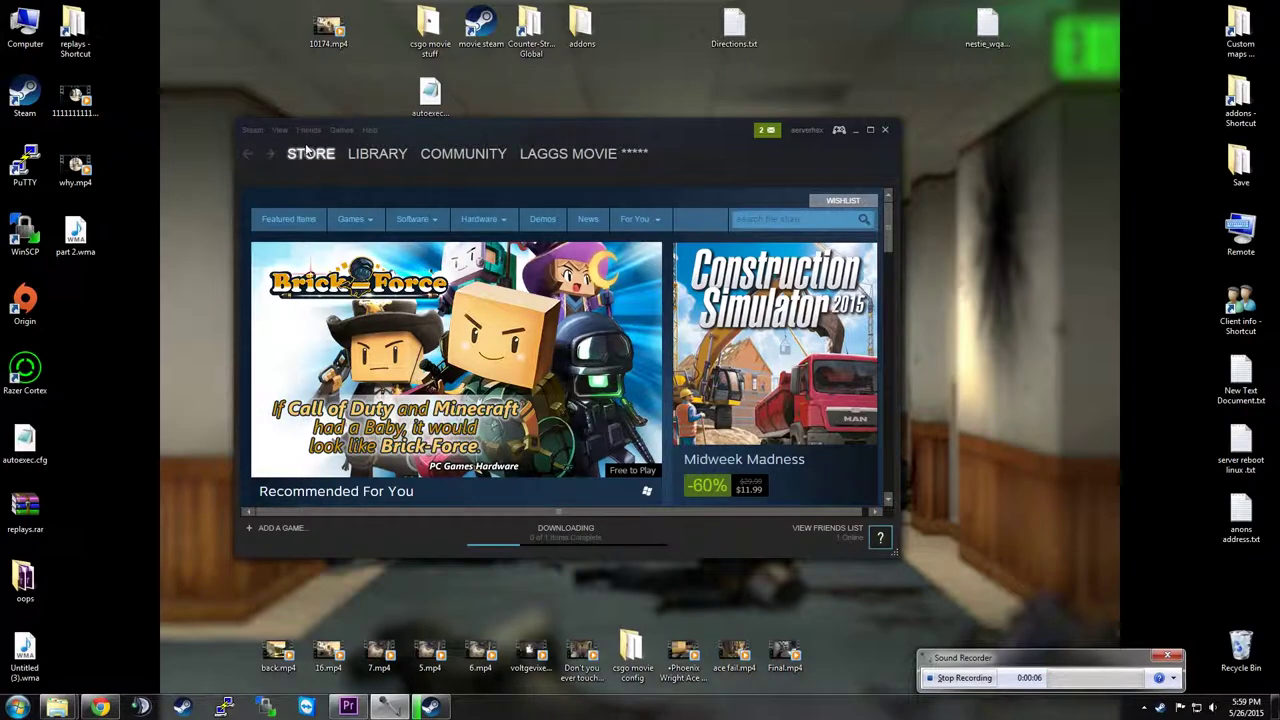
# Step: Set the Counter-Strike: Global Offensive launch options to "-novid -insecure +exec autoexecmvm.cfg"
pyautogui.click(254, 130)
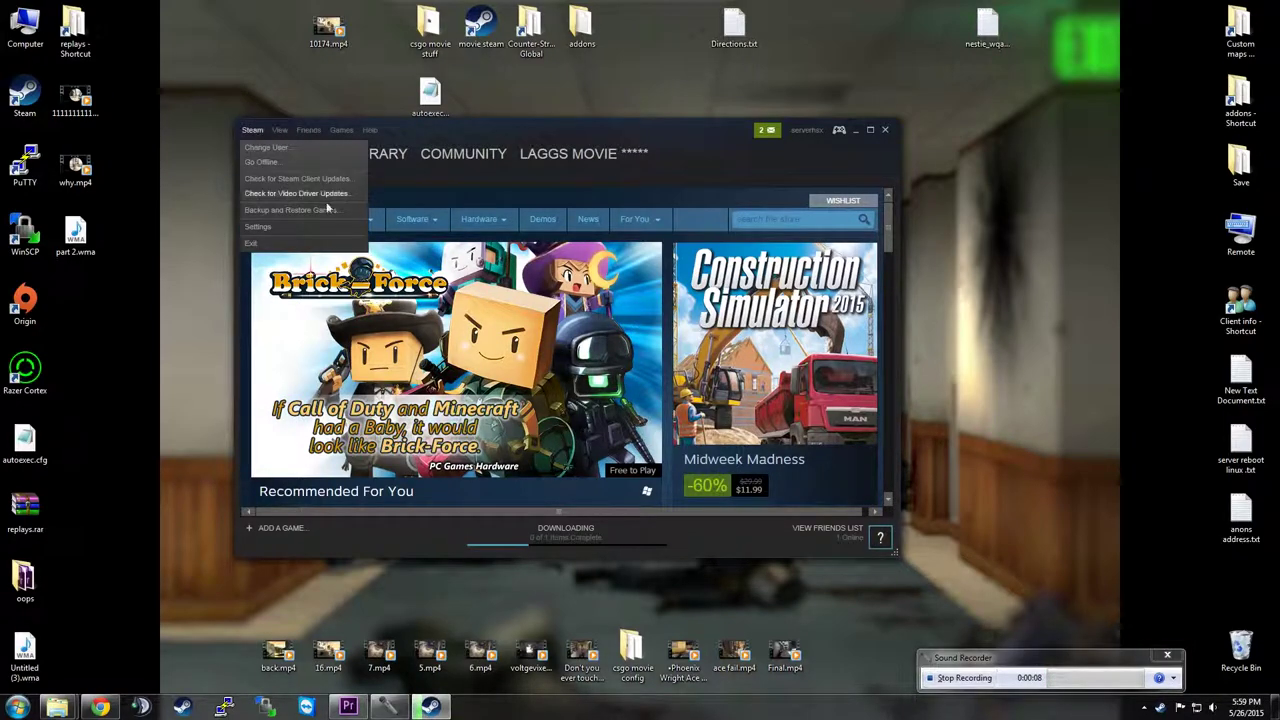
pyautogui.click(285, 131)
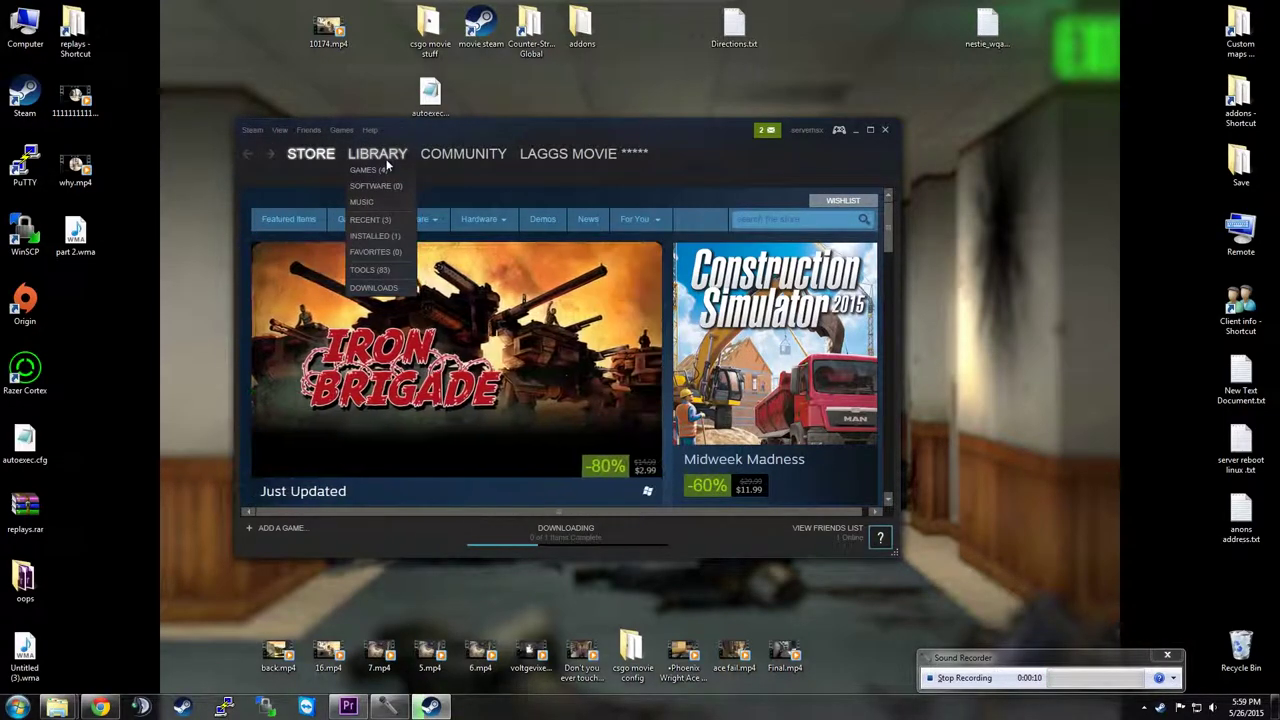
pyautogui.click(380, 155)
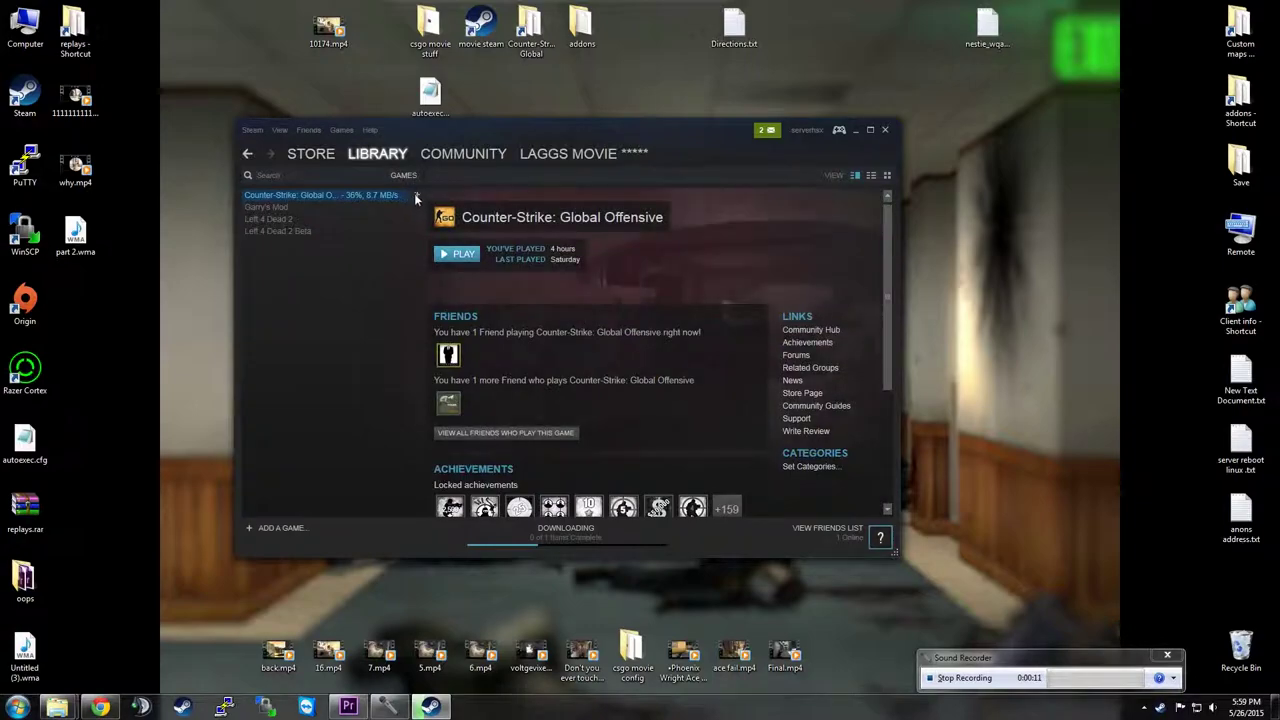
pyautogui.rightClick(303, 196)
pyautogui.click(363, 388)
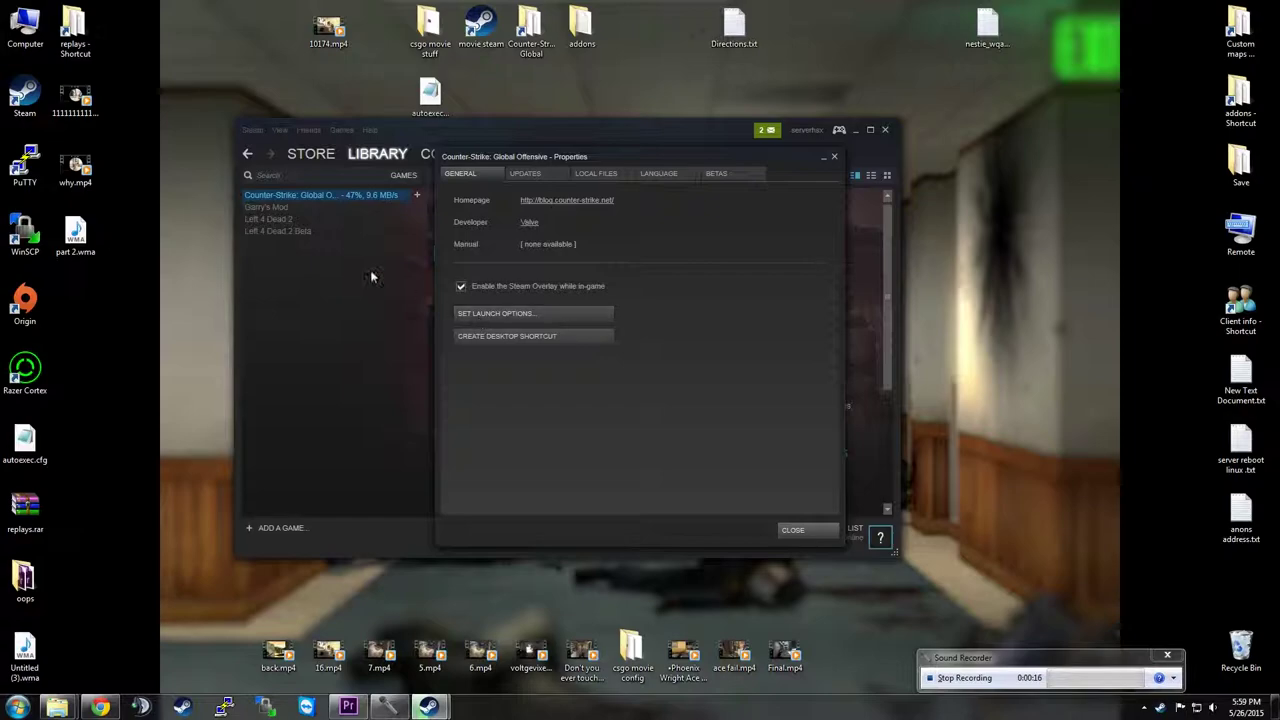
pyautogui.click(502, 316)
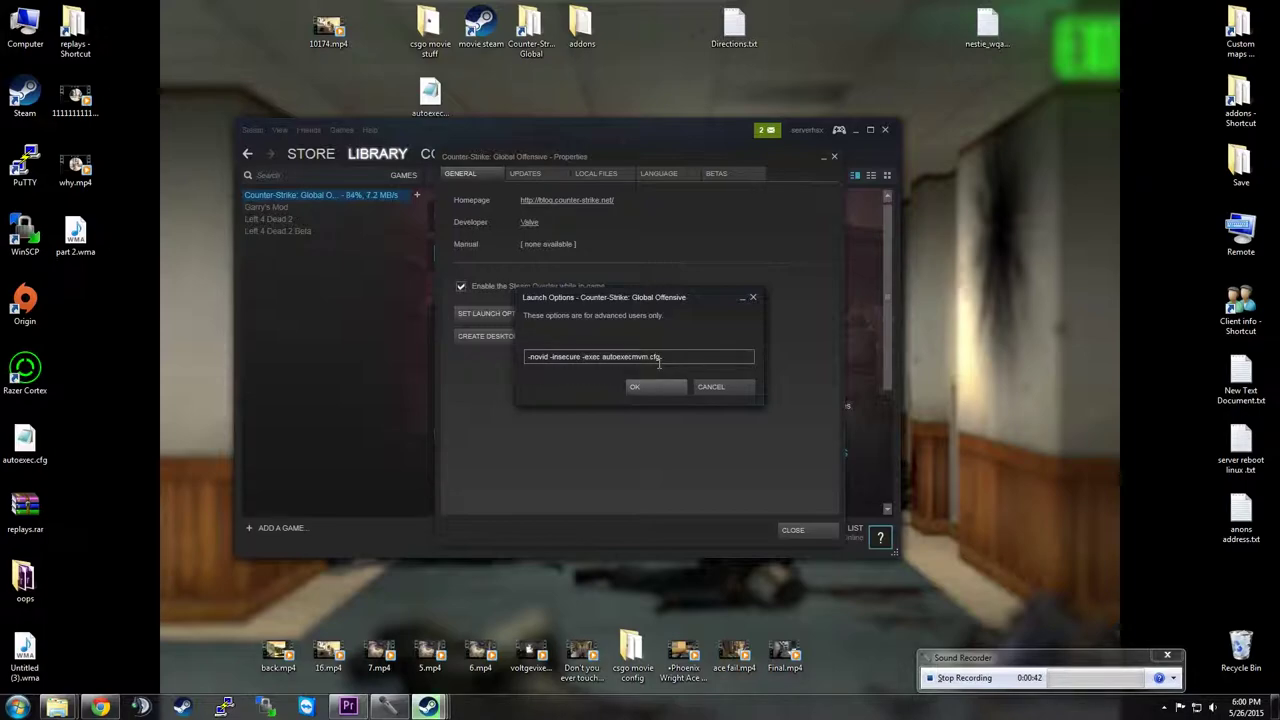
pyautogui.press('BackSpace')
pyautogui.write('+')
# Step: Move autoexecmvm.cfg to an empty area of the desktop, review its commands in Notepad and close it
pyautogui.moveTo(430, 95); pyautogui.dragTo(221, 342)
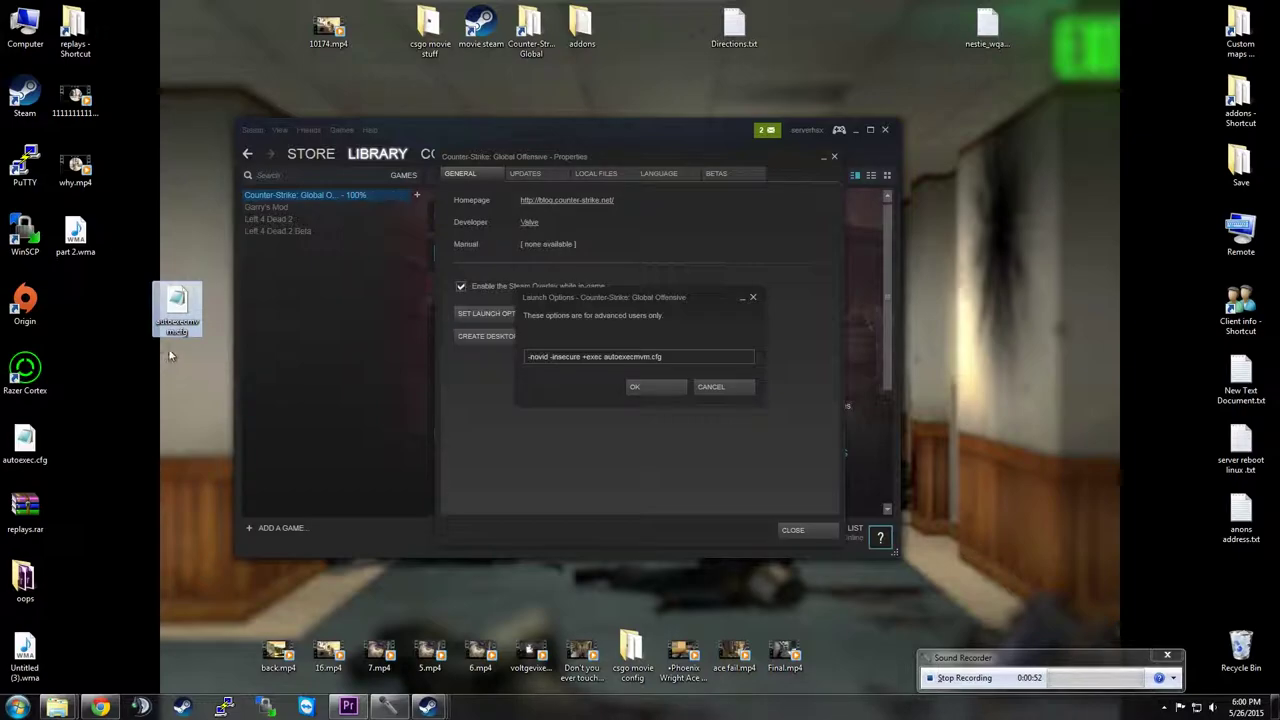
pyautogui.doubleClick(178, 310)
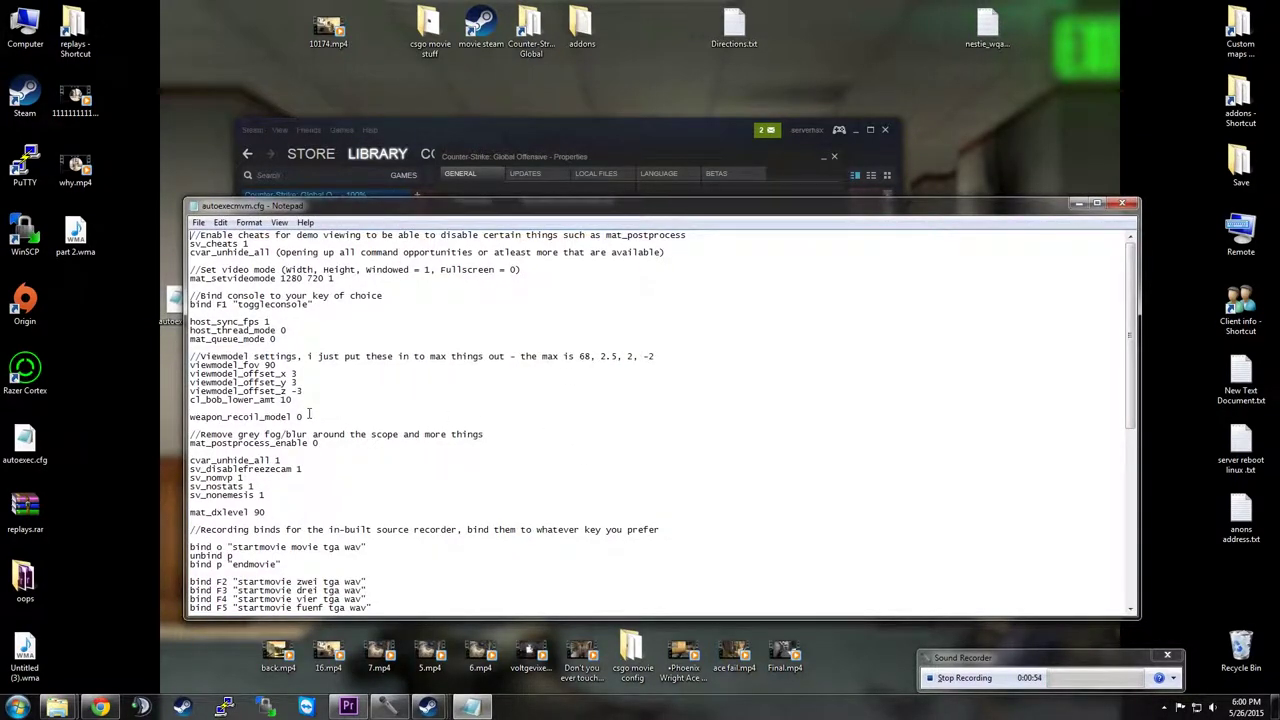
pyautogui.scroll(-5, 314, 420)
pyautogui.scroll(-9, 310, 410)
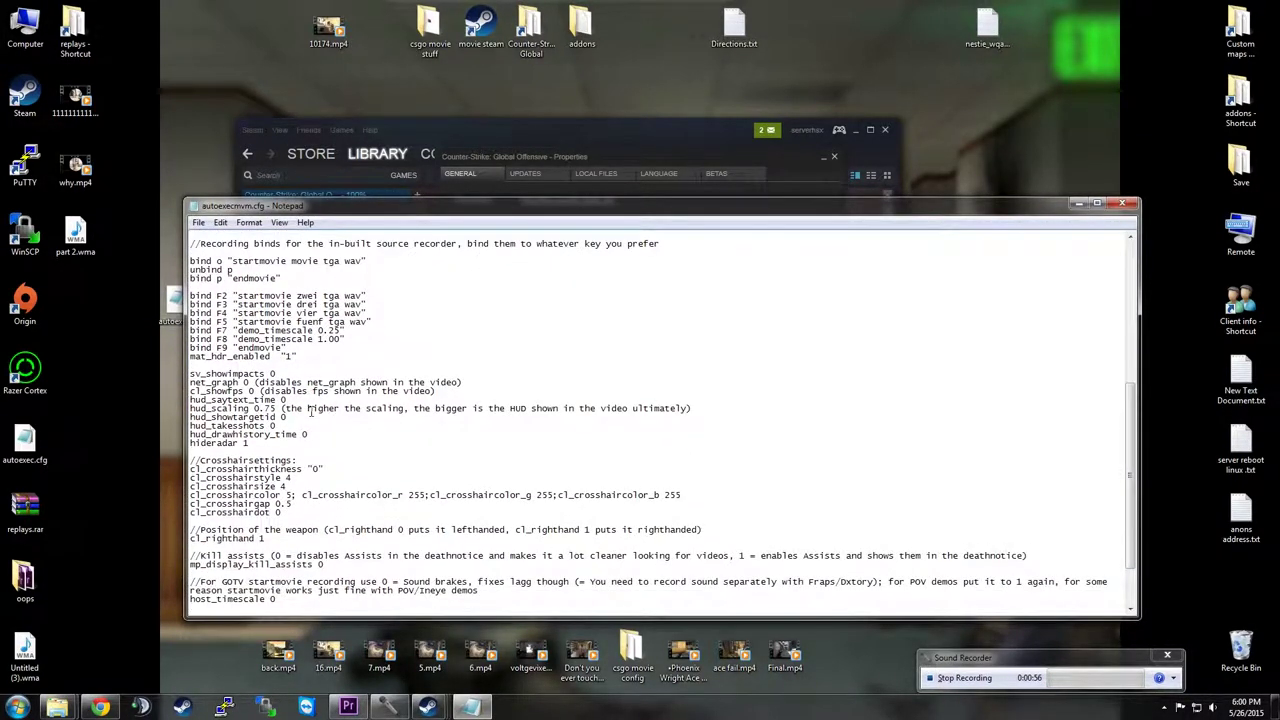
pyautogui.scroll(13, 312, 411)
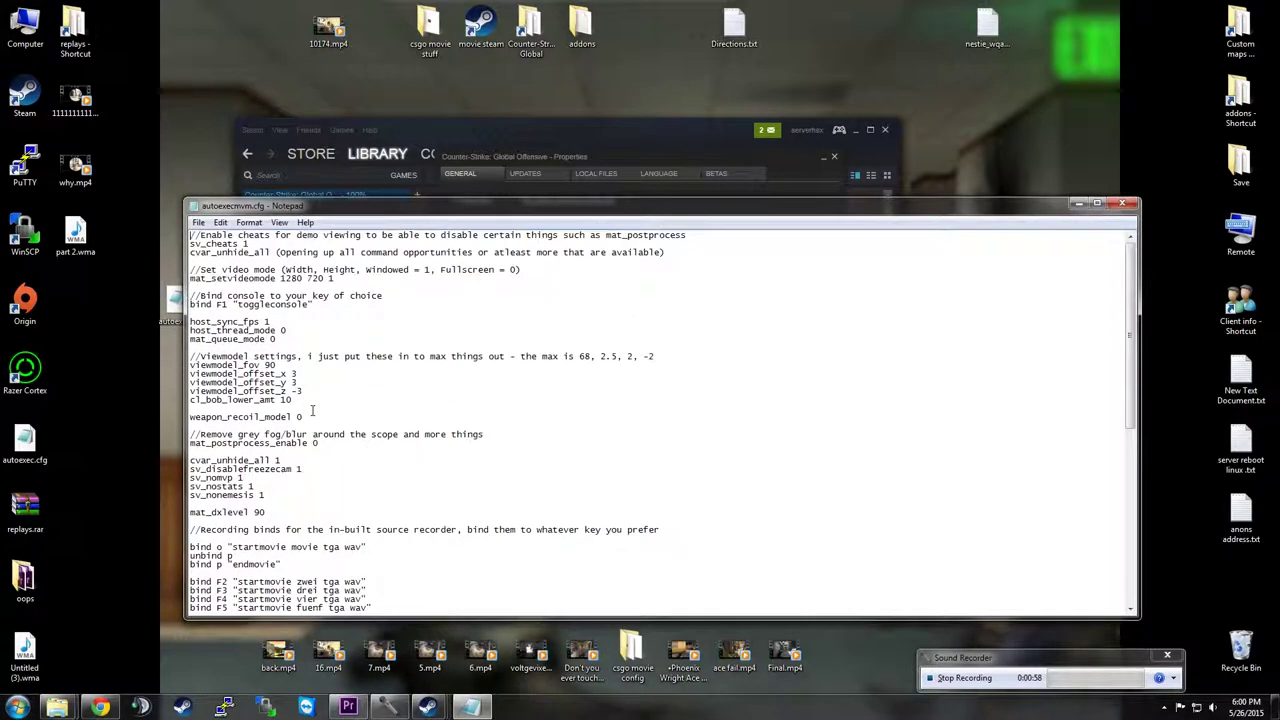
pyautogui.click(1124, 204)
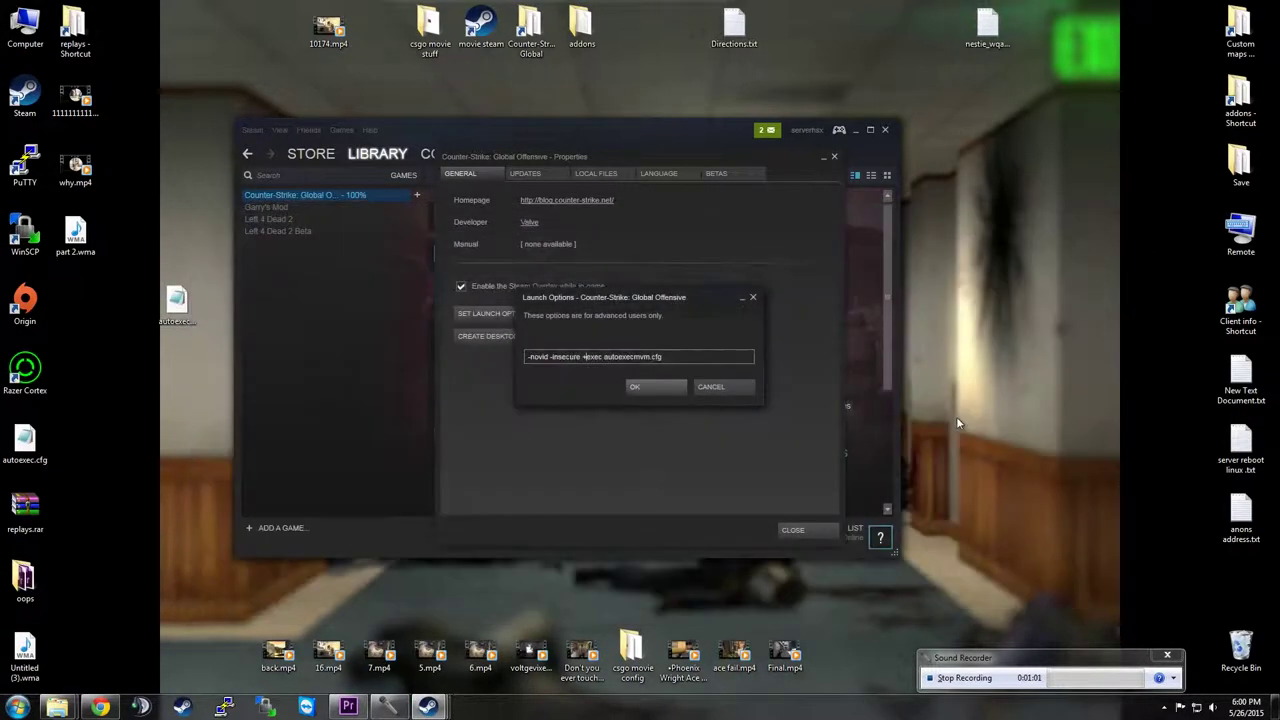
# Step: Confirm the launch options, launch Counter-Strike: Global Offensive as soon as it is ready and dismiss the Valve Anti-Cheat notice
pyautogui.click(657, 386)
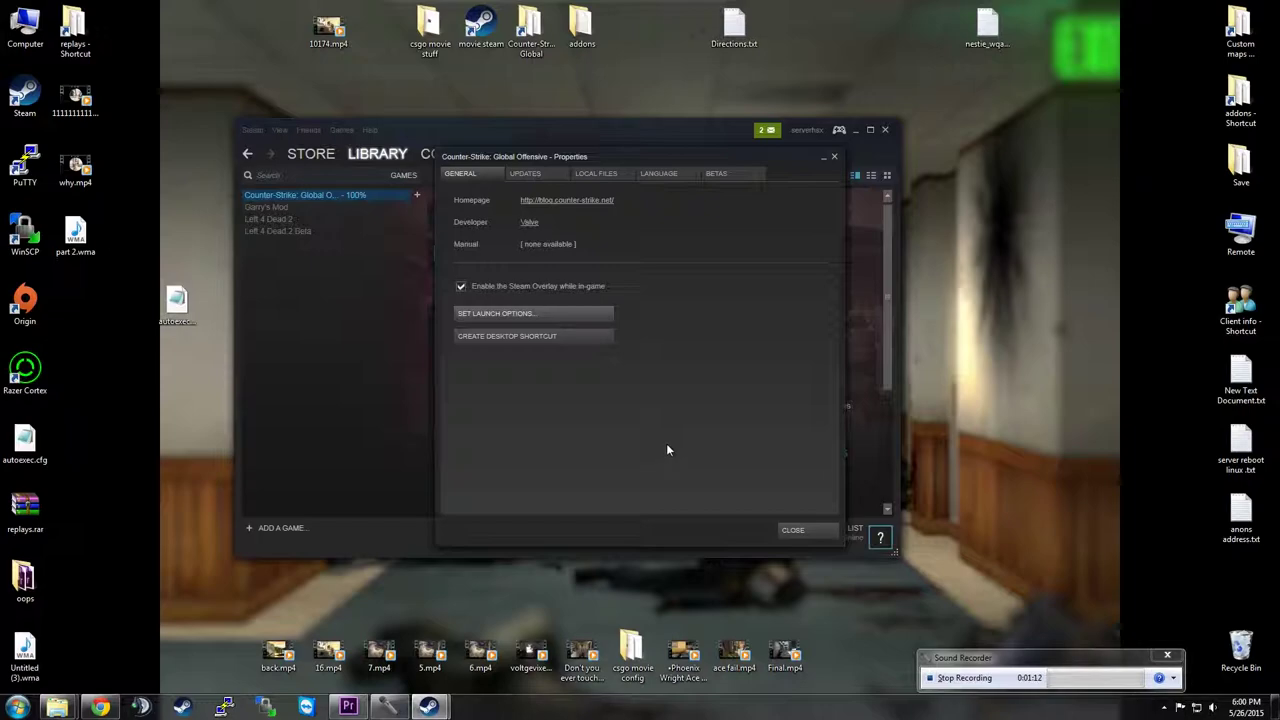
pyautogui.click(794, 531)
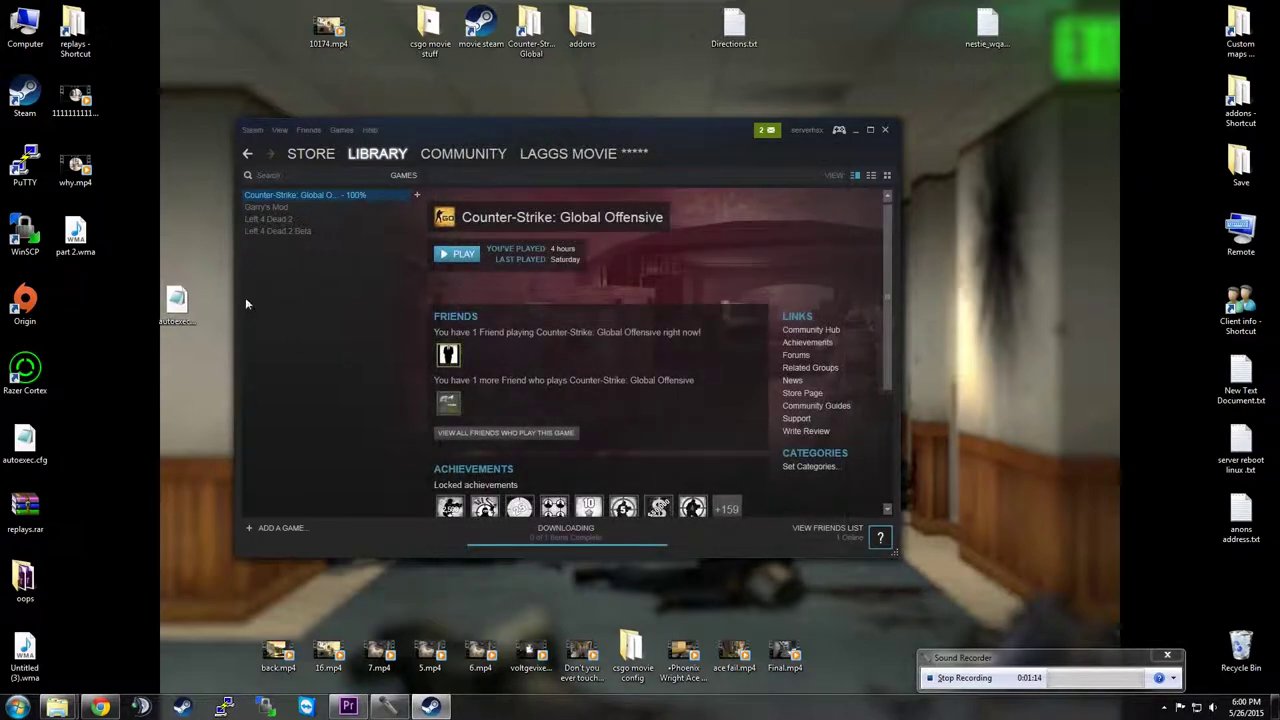
pyautogui.doubleClick(293, 194)
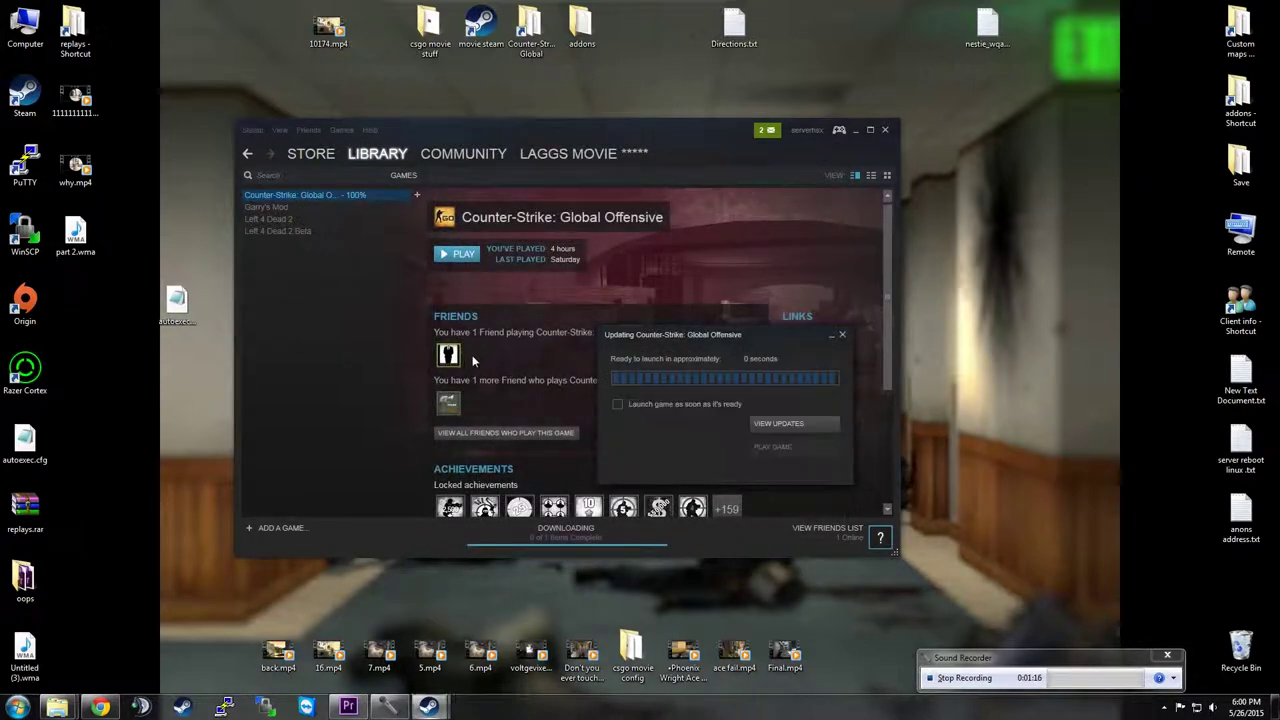
pyautogui.click(664, 405)
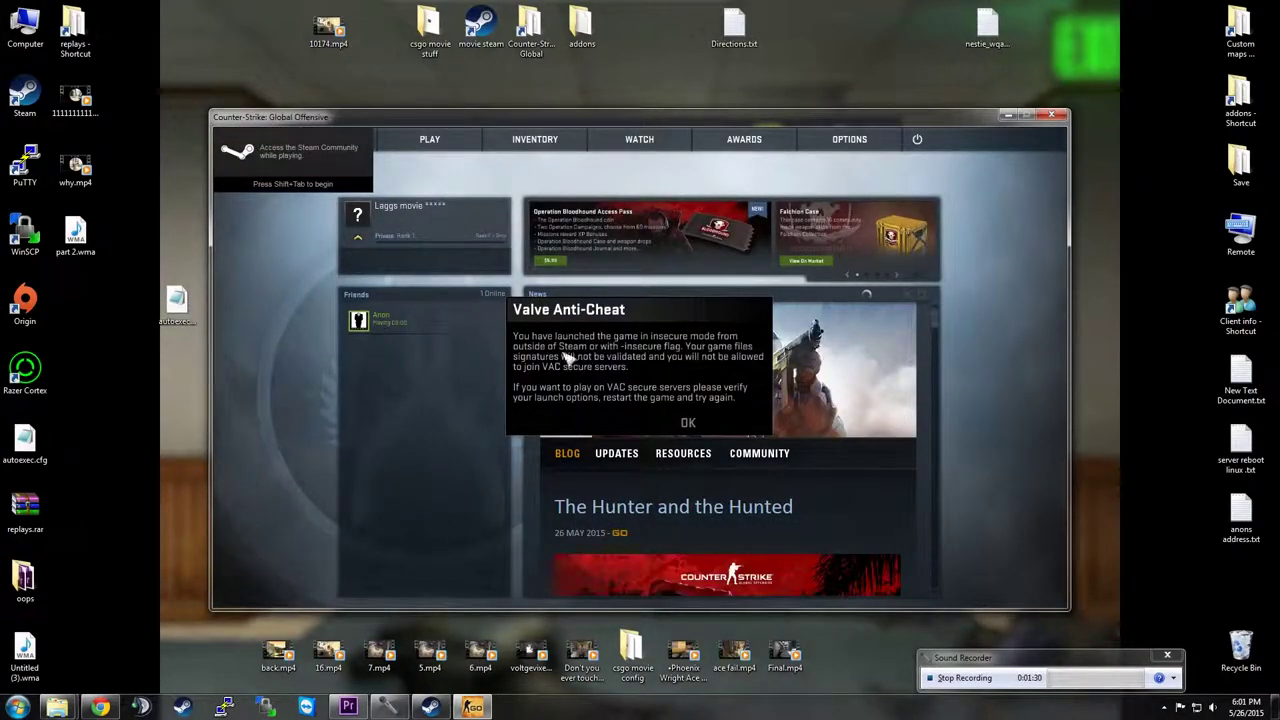
pyautogui.click(688, 424)
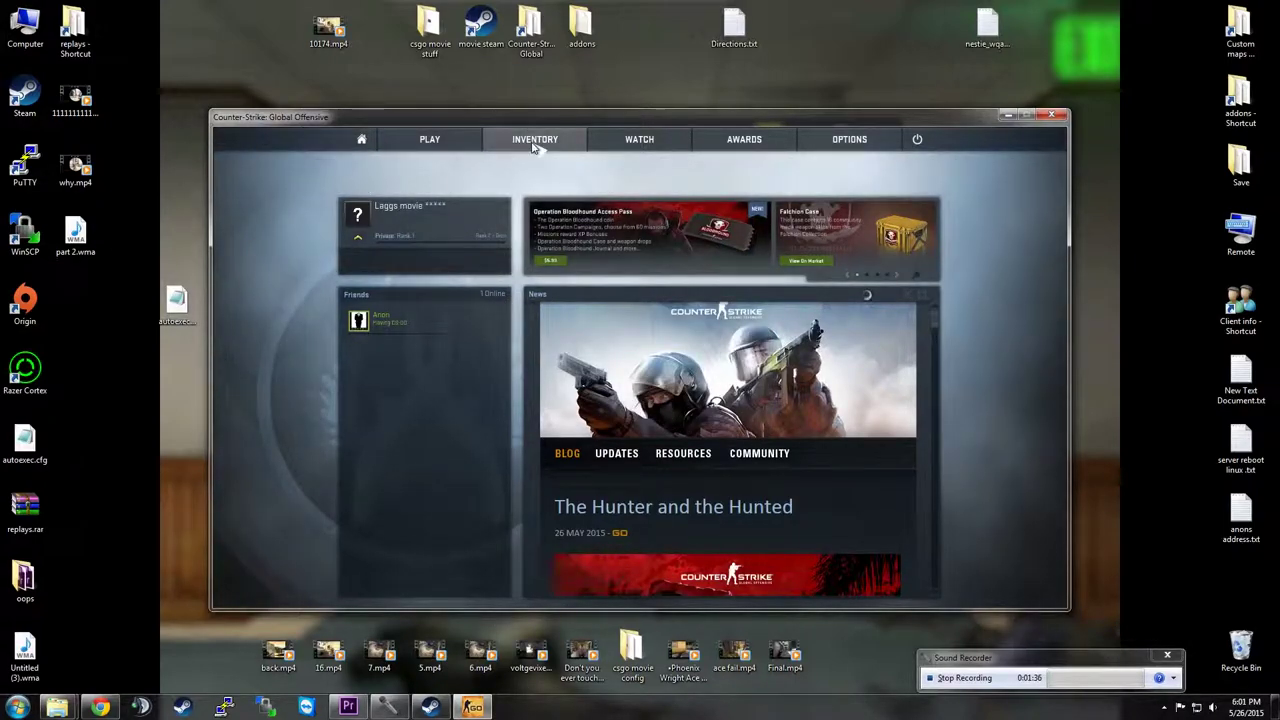
# Step: View the Your Matches and Downloaded lists in the game's Watch section
pyautogui.click(630, 139)
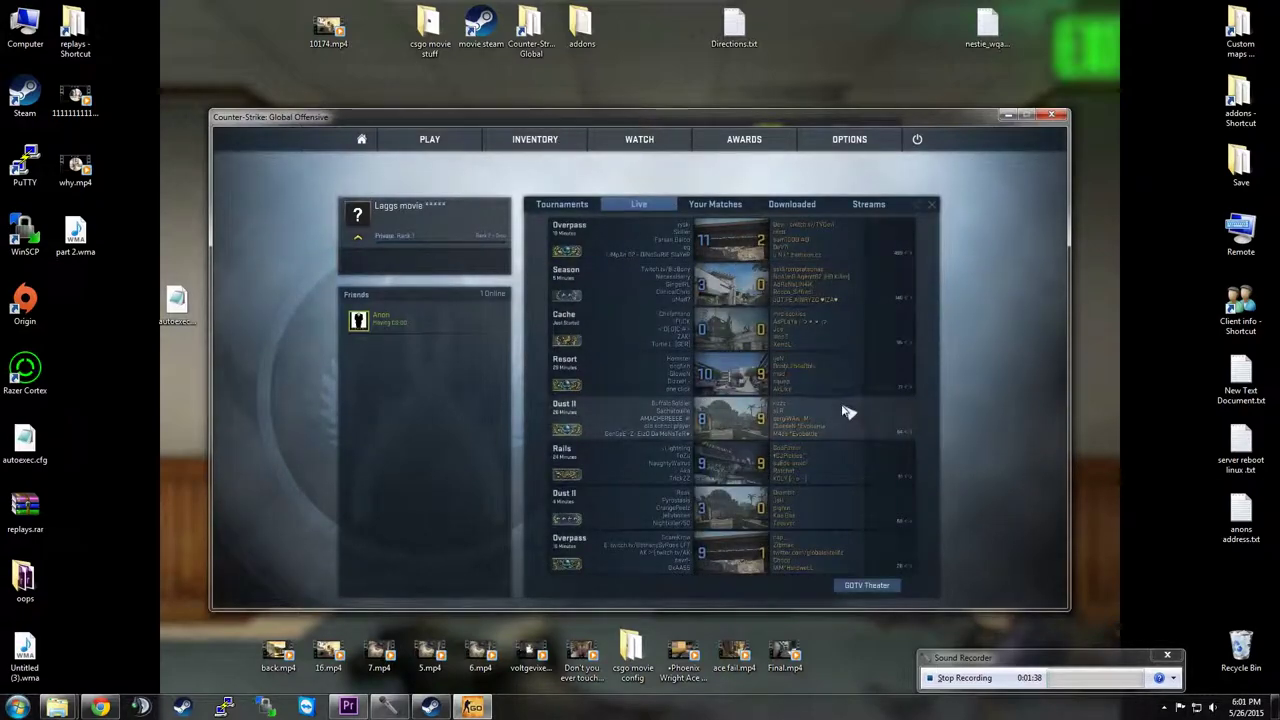
pyautogui.click(732, 205)
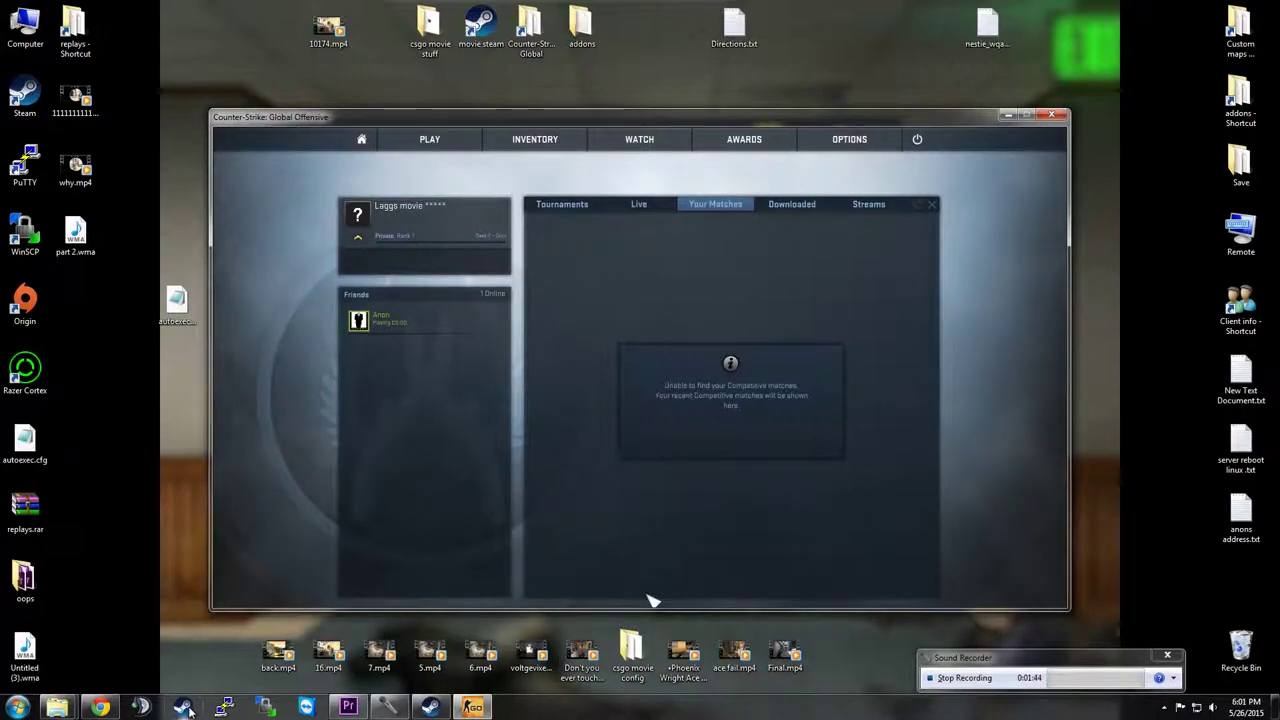
pyautogui.click(17, 707)
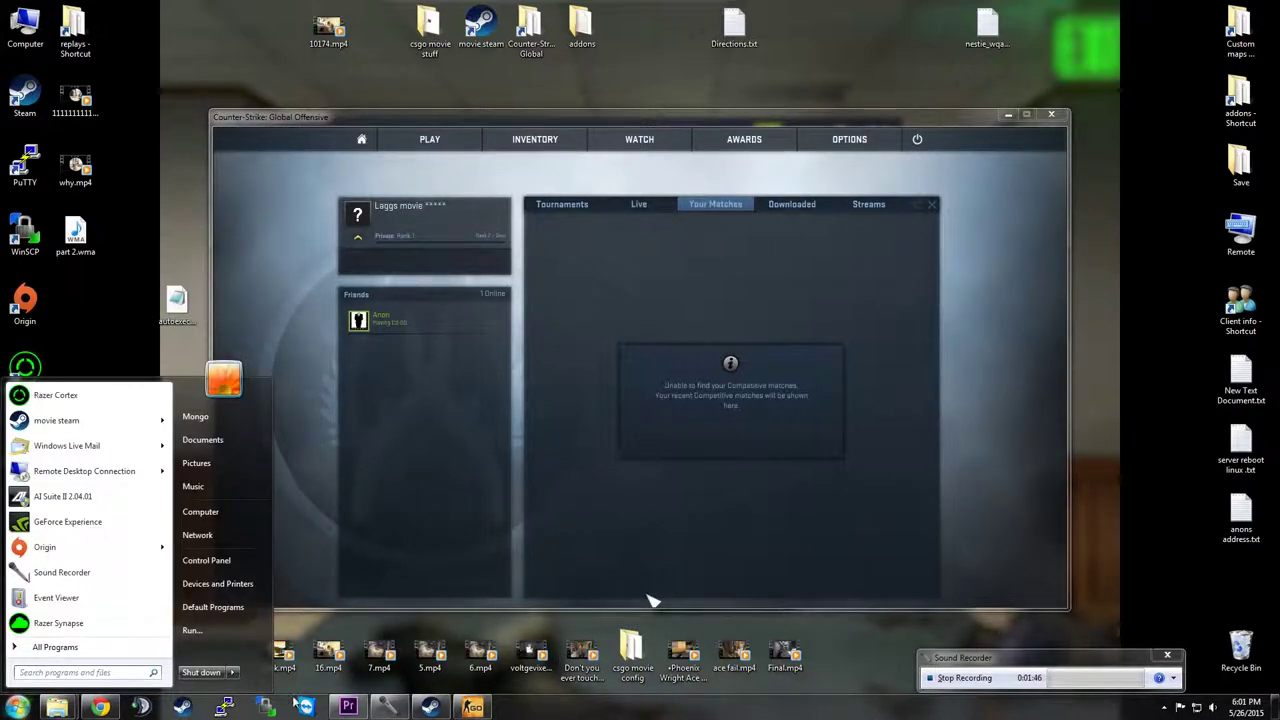
pyautogui.click(735, 250)
pyautogui.click(806, 205)
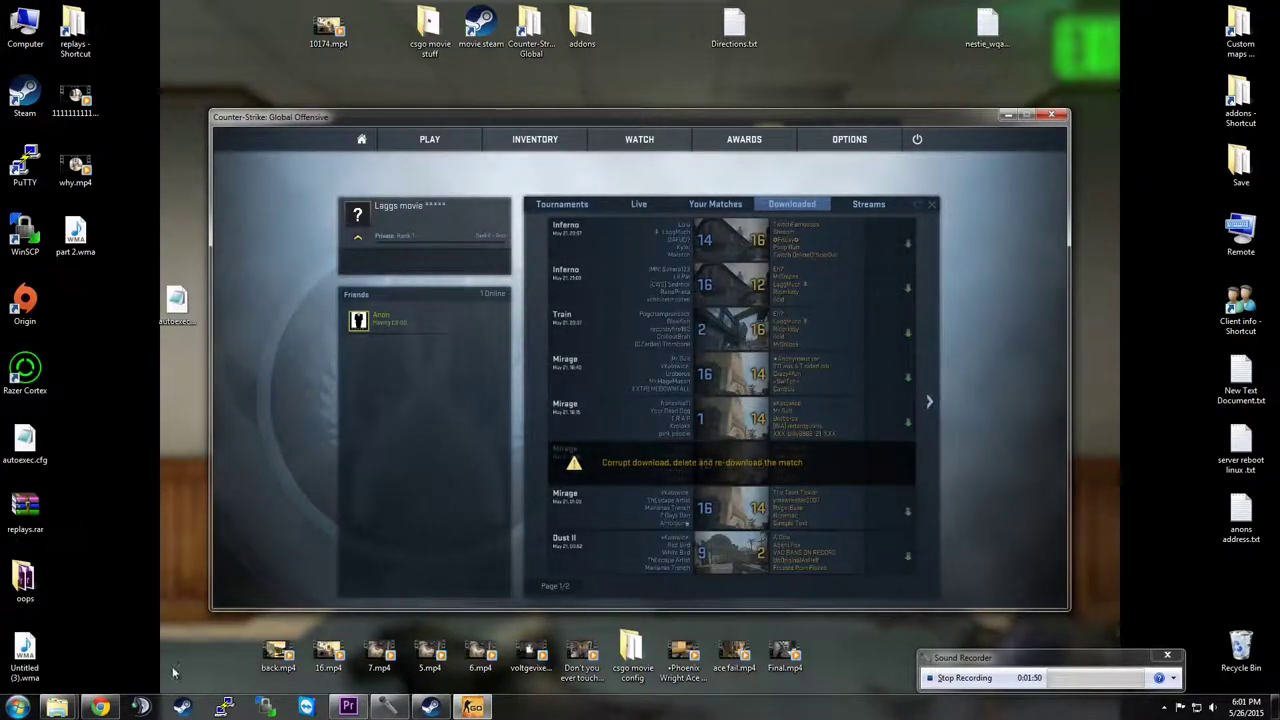
# Step: Open the csgo replays folder of the Counter-Strike Global Offensive installation on the Steam (G:) drive
pyautogui.click(17, 707)
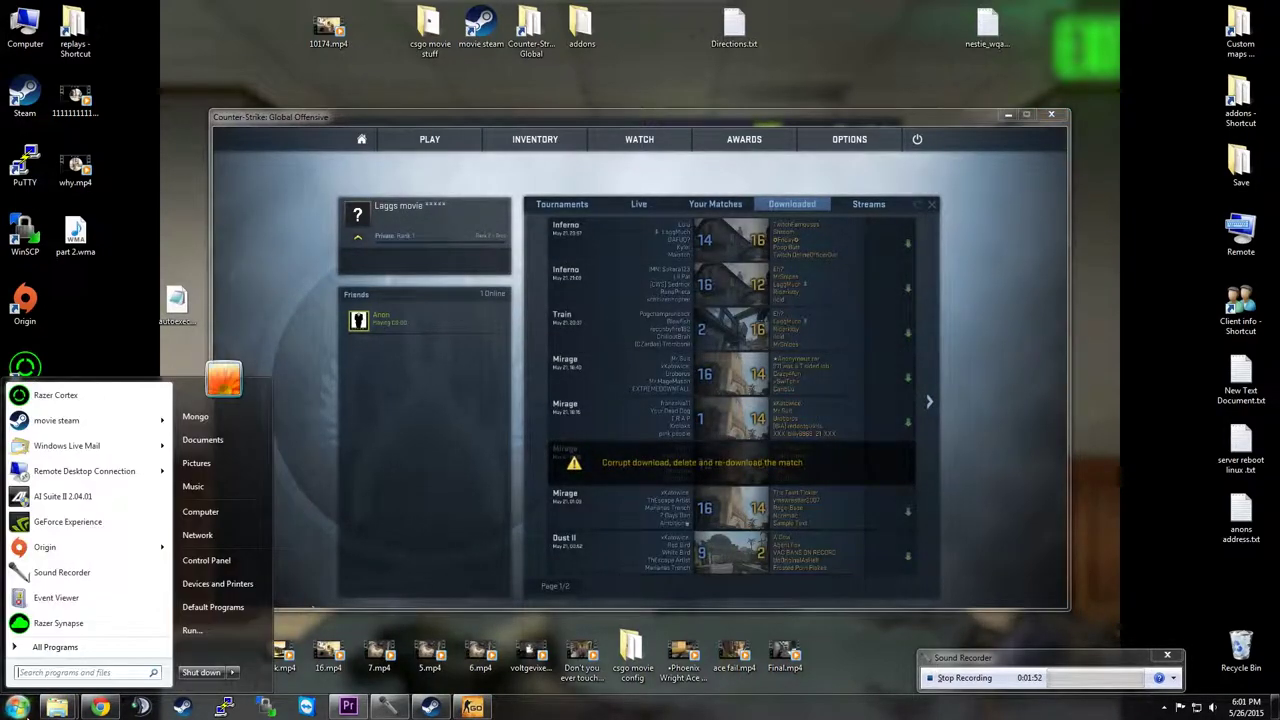
pyautogui.click(217, 514)
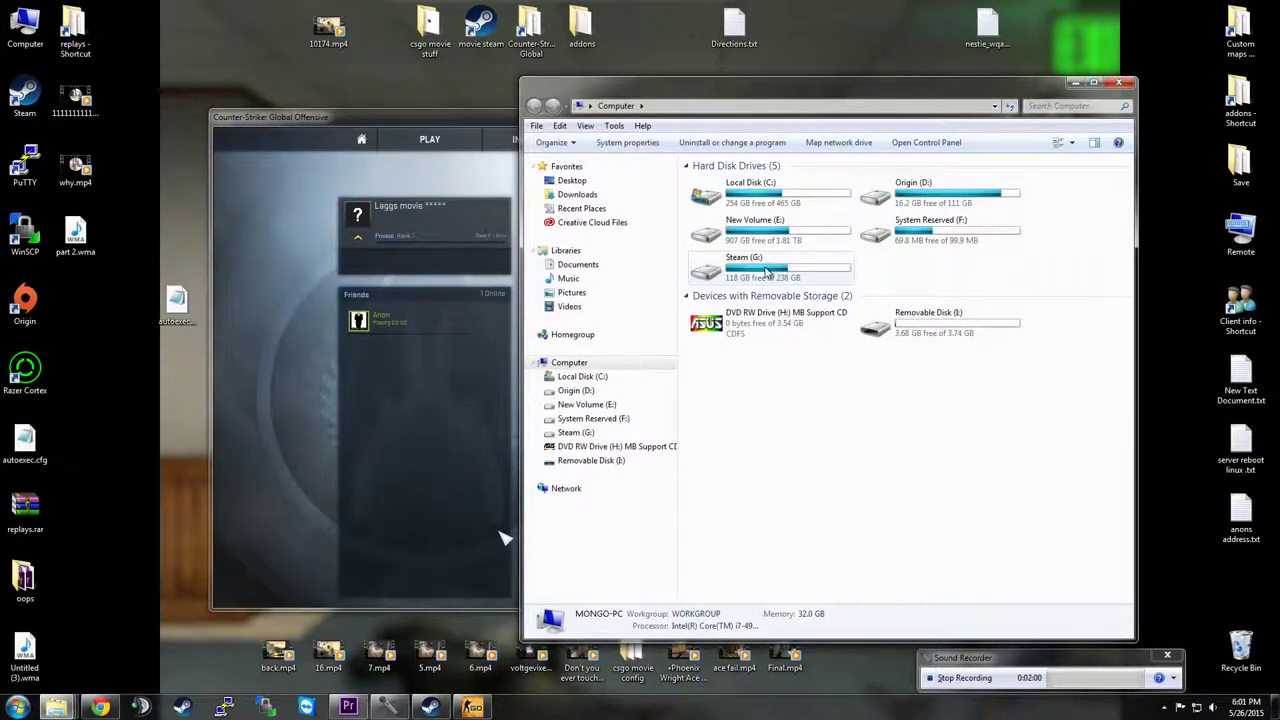
pyautogui.doubleClick(766, 272)
pyautogui.doubleClick(719, 185)
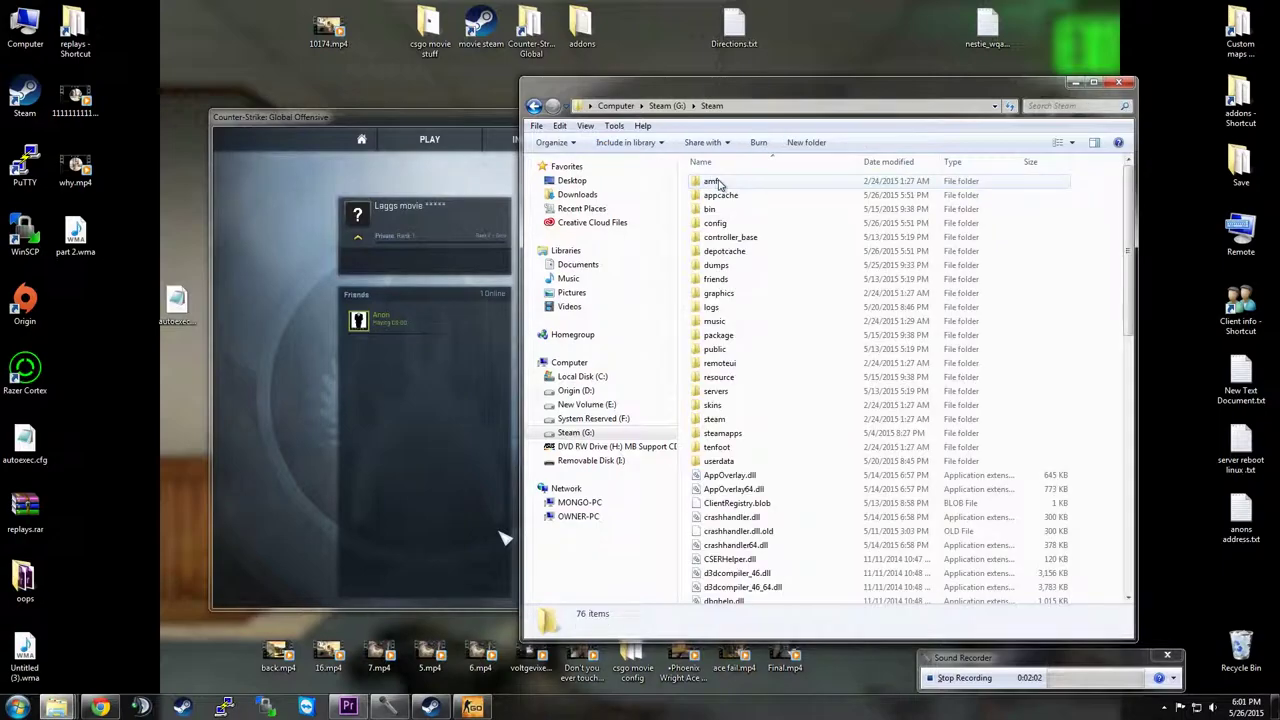
pyautogui.doubleClick(725, 435)
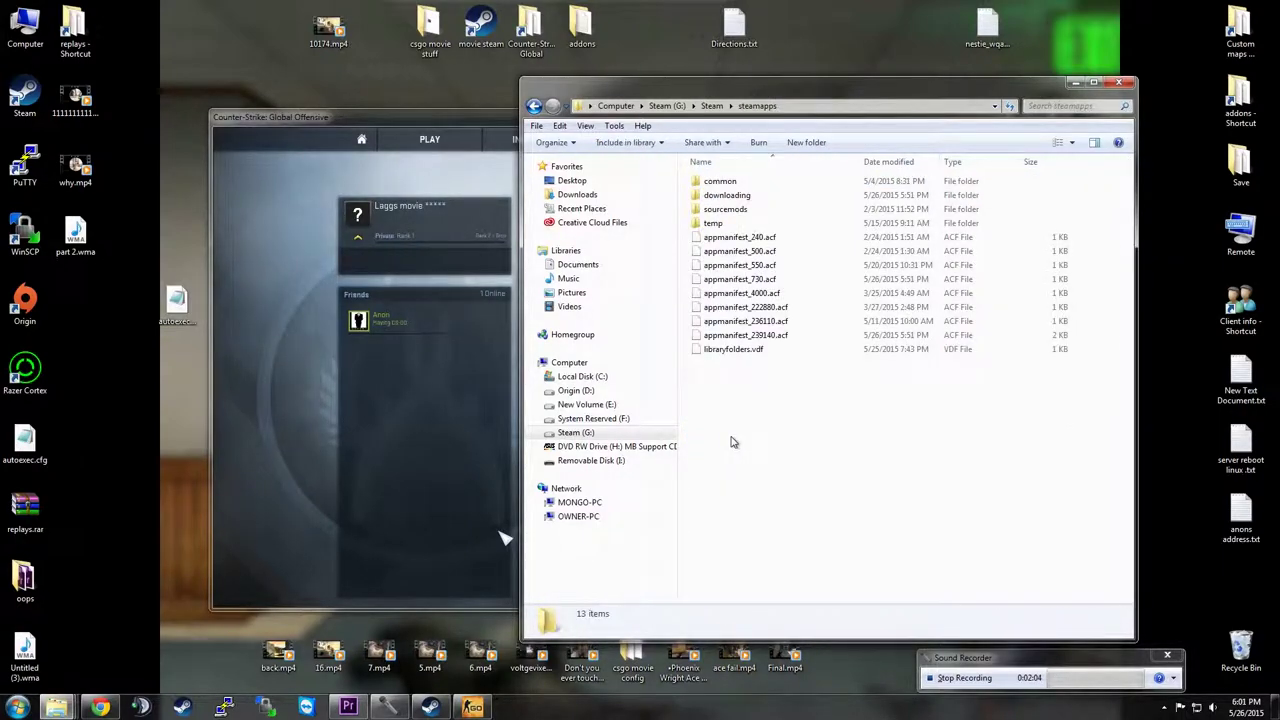
pyautogui.doubleClick(728, 183)
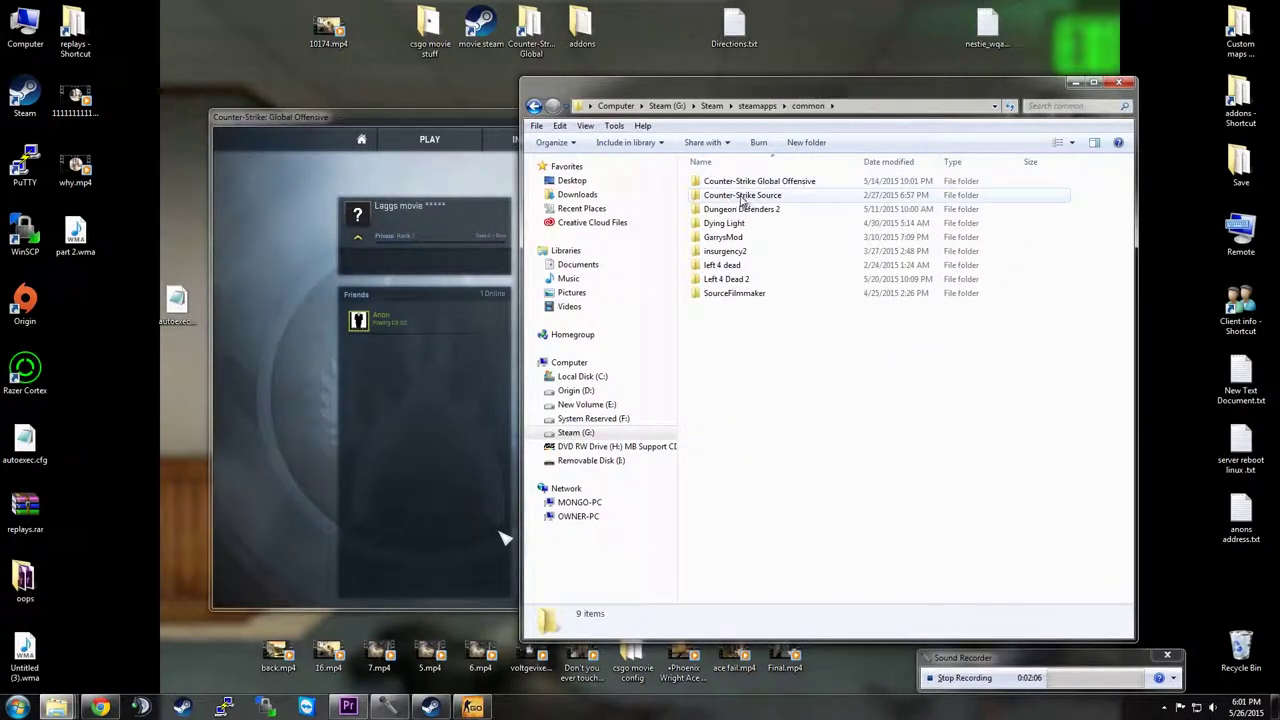
pyautogui.doubleClick(745, 184)
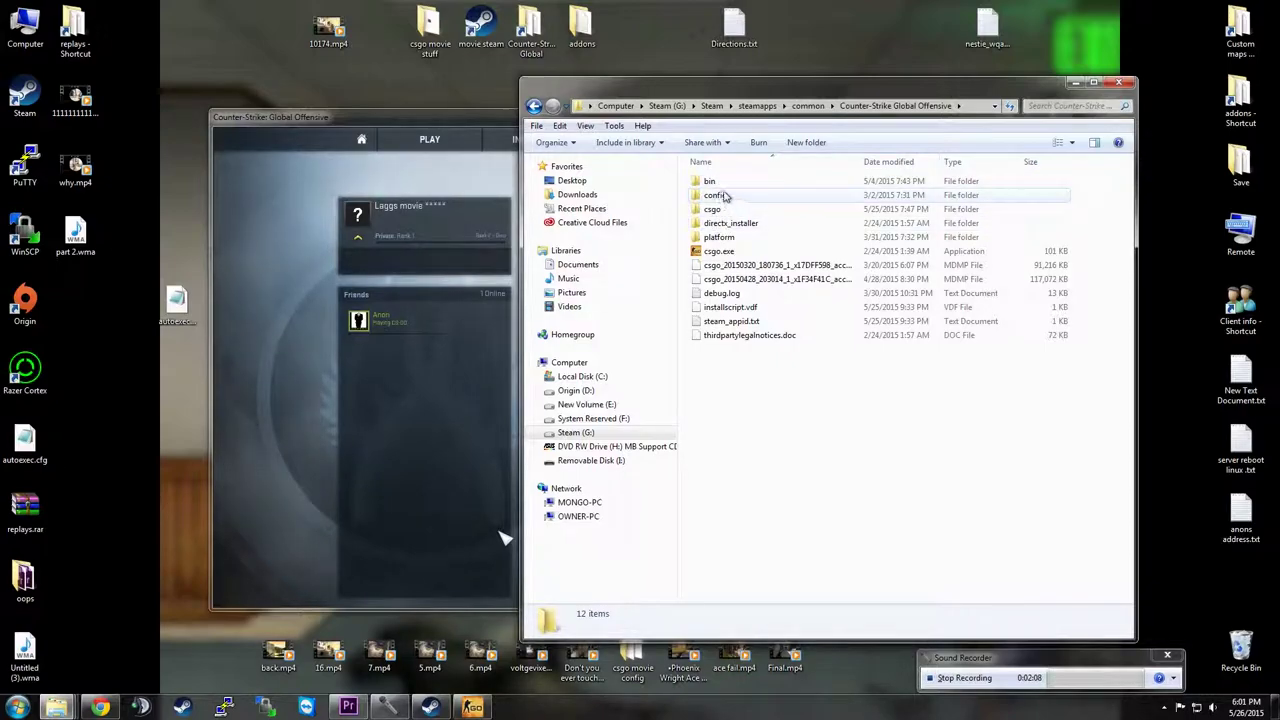
pyautogui.doubleClick(724, 209)
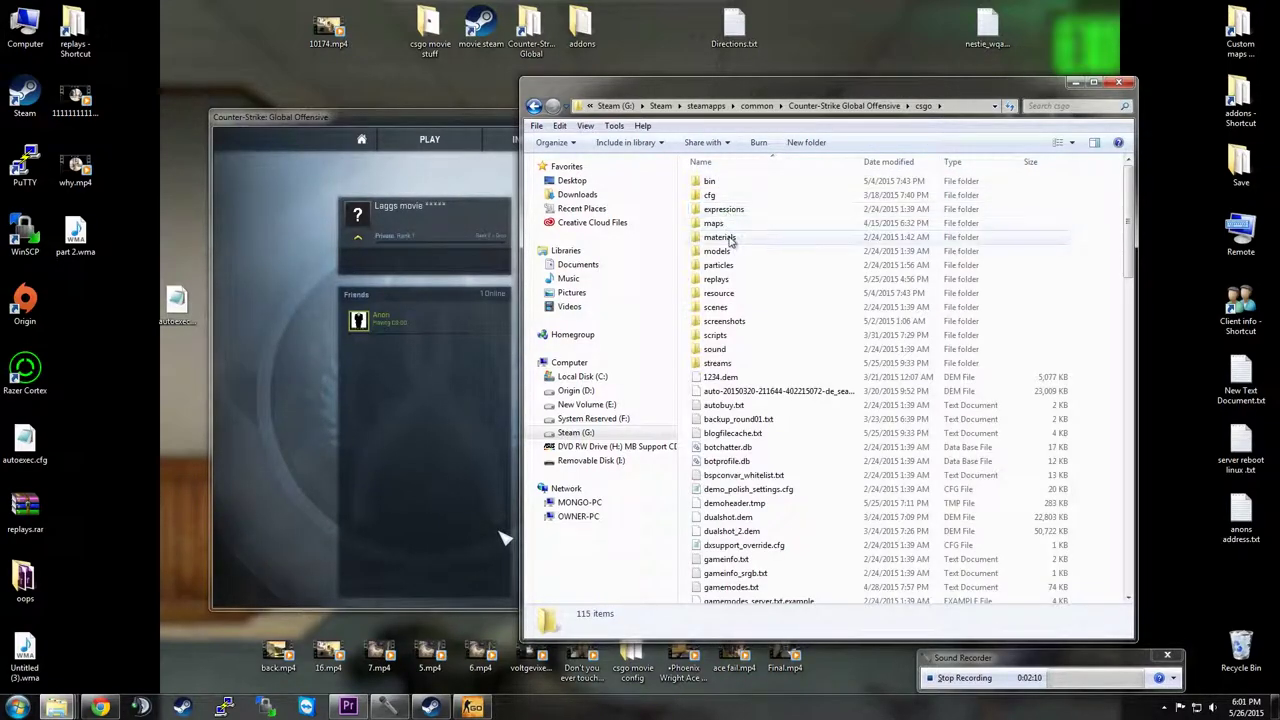
pyautogui.doubleClick(728, 281)
# Step: Cut all match replay files in the replays folder and close the Explorer window
pyautogui.scroll(-10, 779, 447)
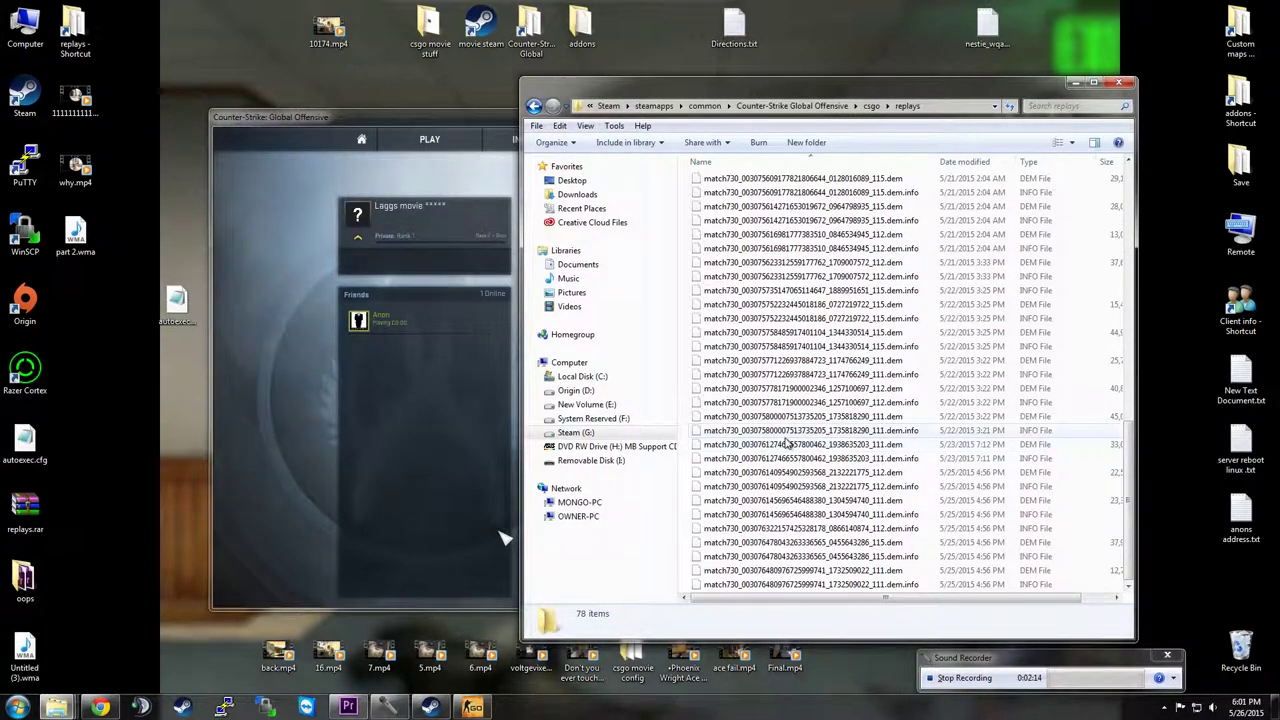
pyautogui.hotkey('ctrl', 'a')
pyautogui.rightClick(786, 421)
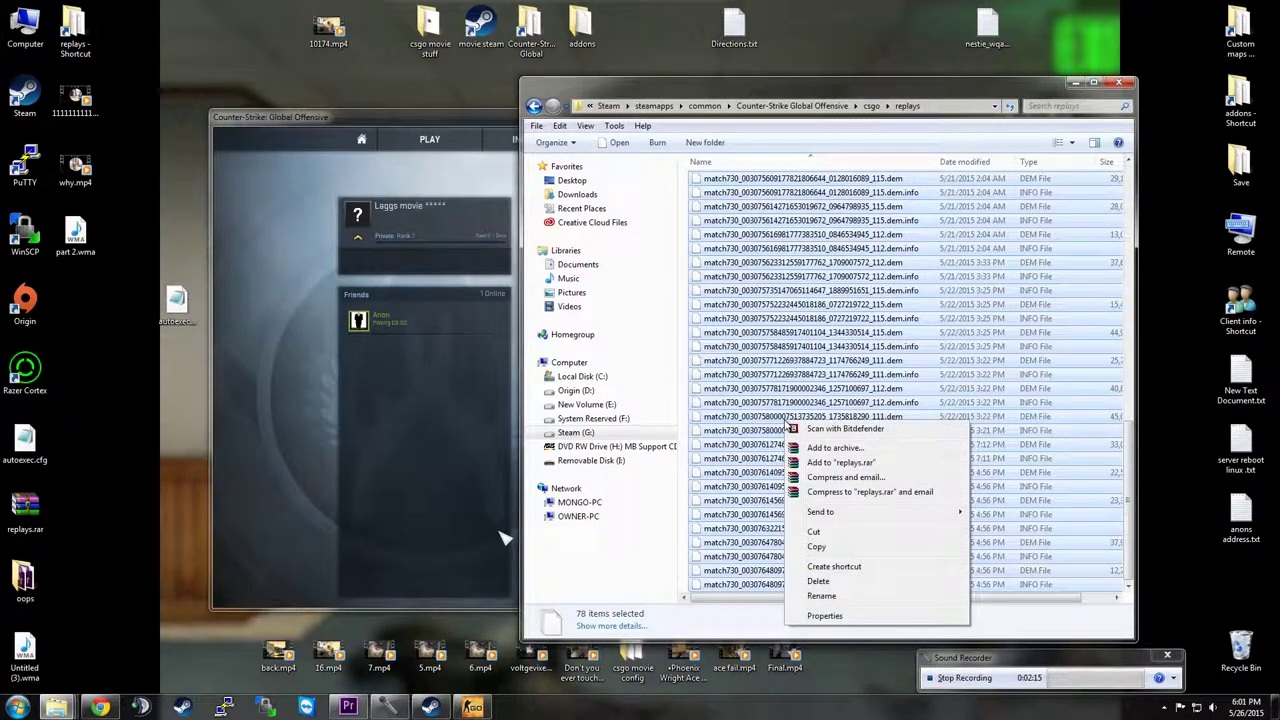
pyautogui.click(816, 533)
pyautogui.click(1121, 82)
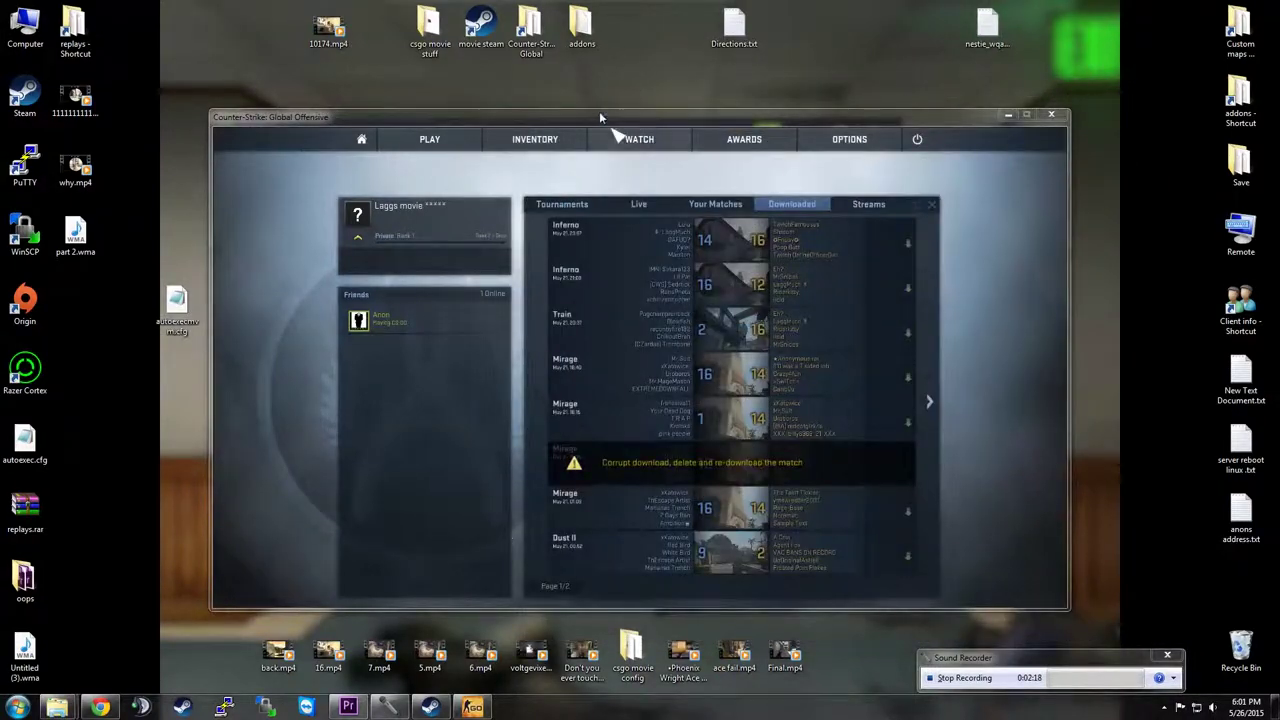
# Step: Try to paste the match files into the csgo replays folder of the installation on Local Disk (C:), and close the window
pyautogui.doubleClick(530, 25)
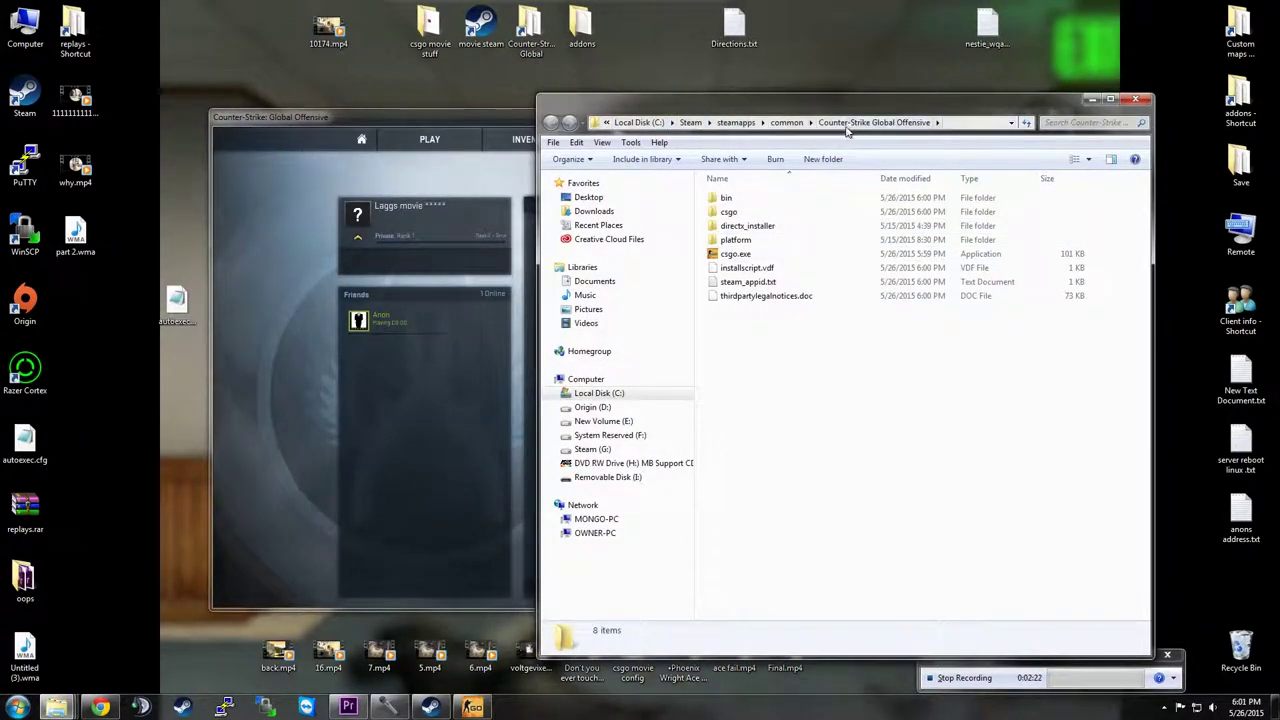
pyautogui.doubleClick(729, 212)
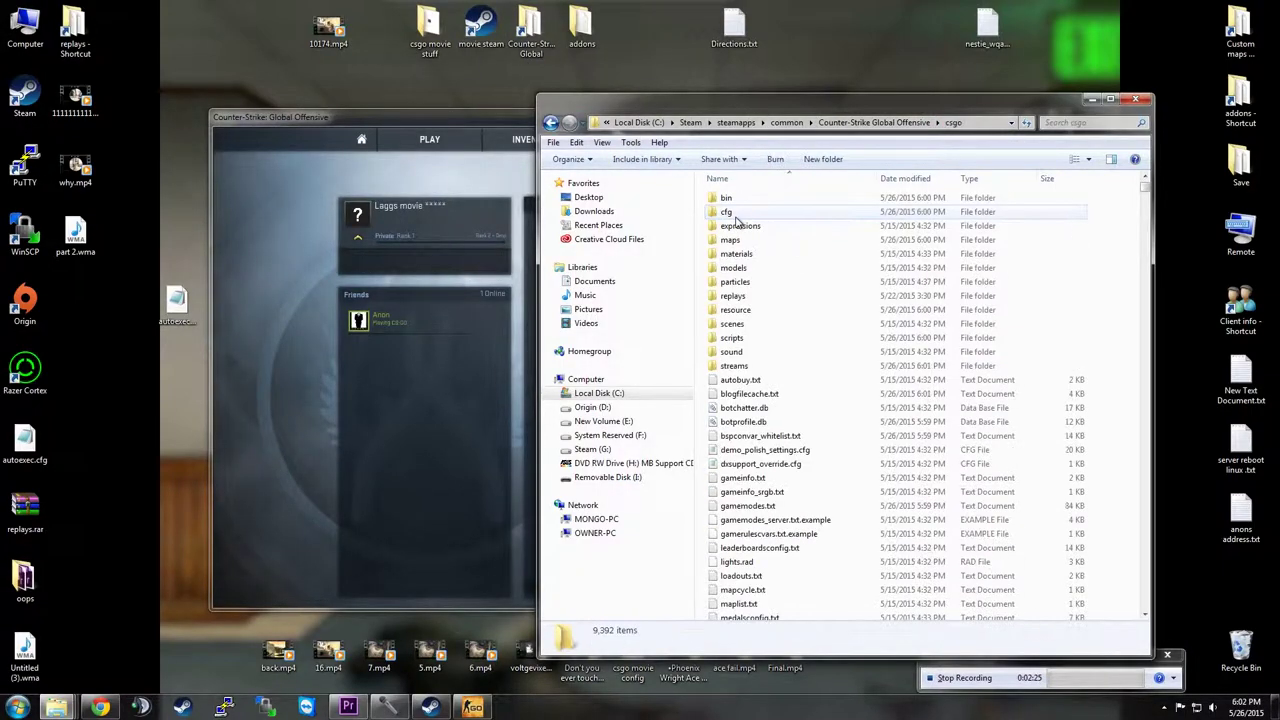
pyautogui.doubleClick(735, 296)
pyautogui.rightClick(845, 528)
pyautogui.click(890, 452)
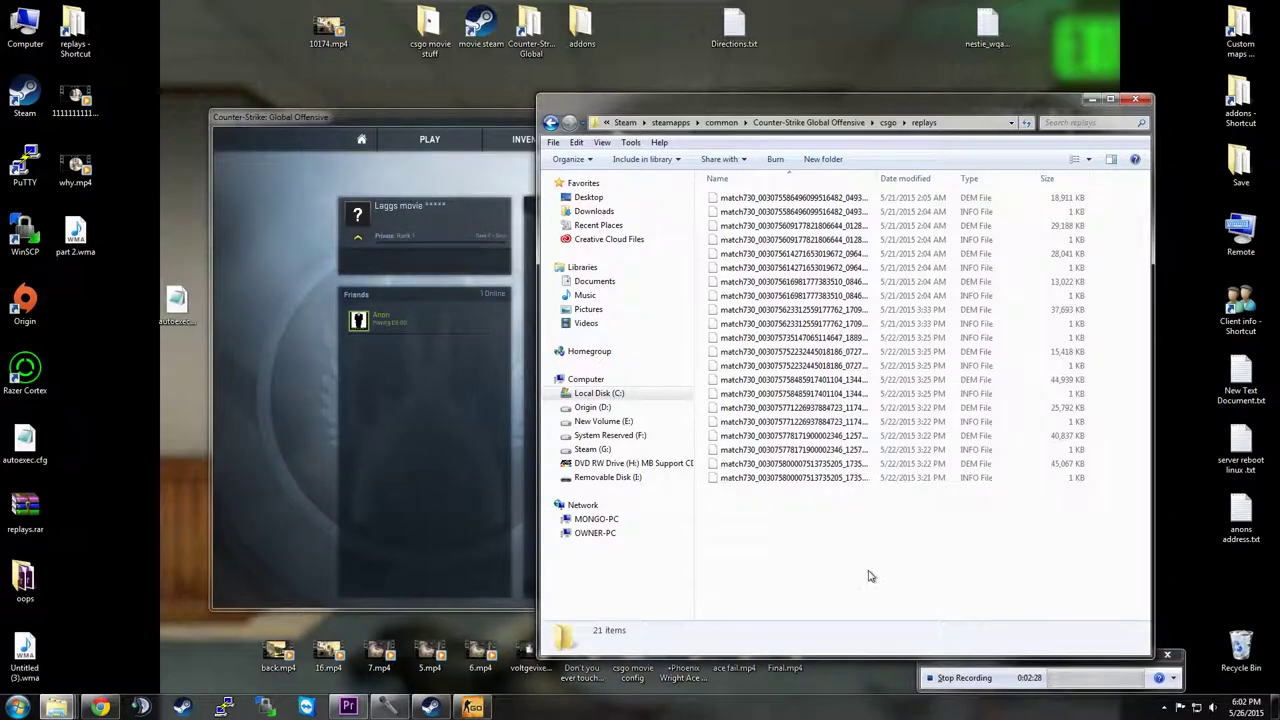
pyautogui.click(1135, 98)
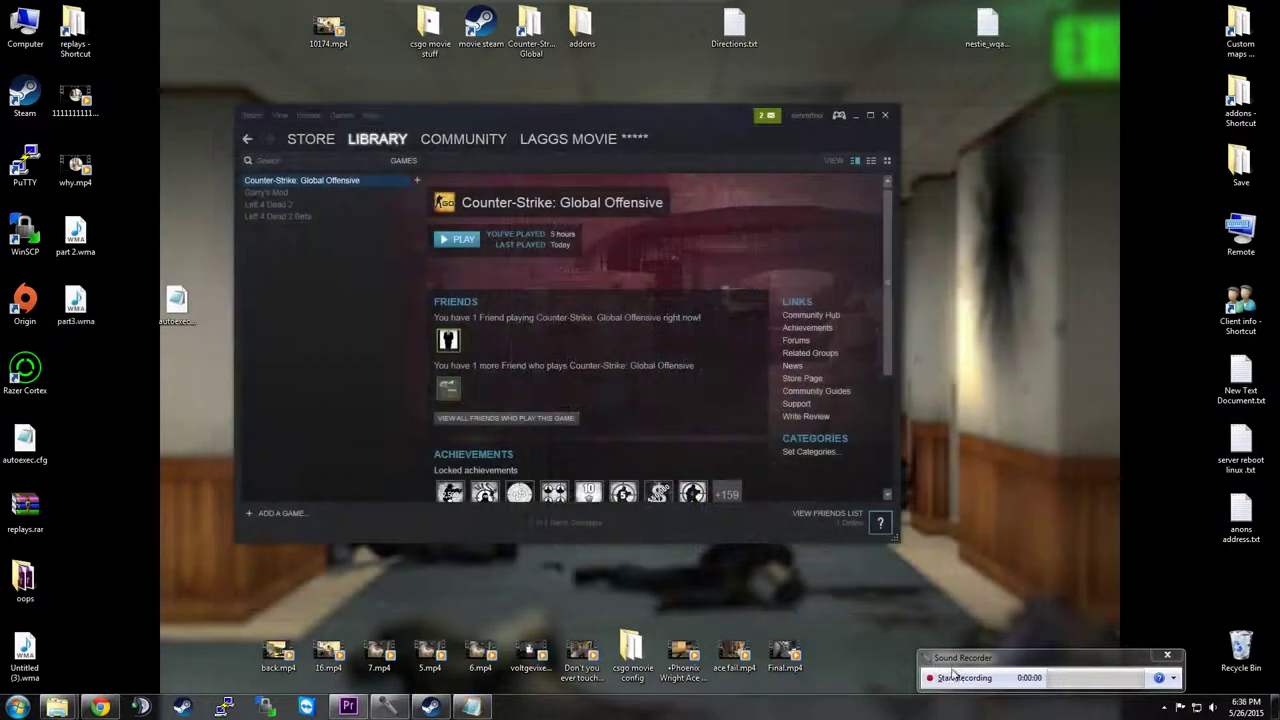
# Step: Start an audio recording in Sound Recorder and check the archives in the csgo movie stuff folder on the desktop
pyautogui.click(965, 680)
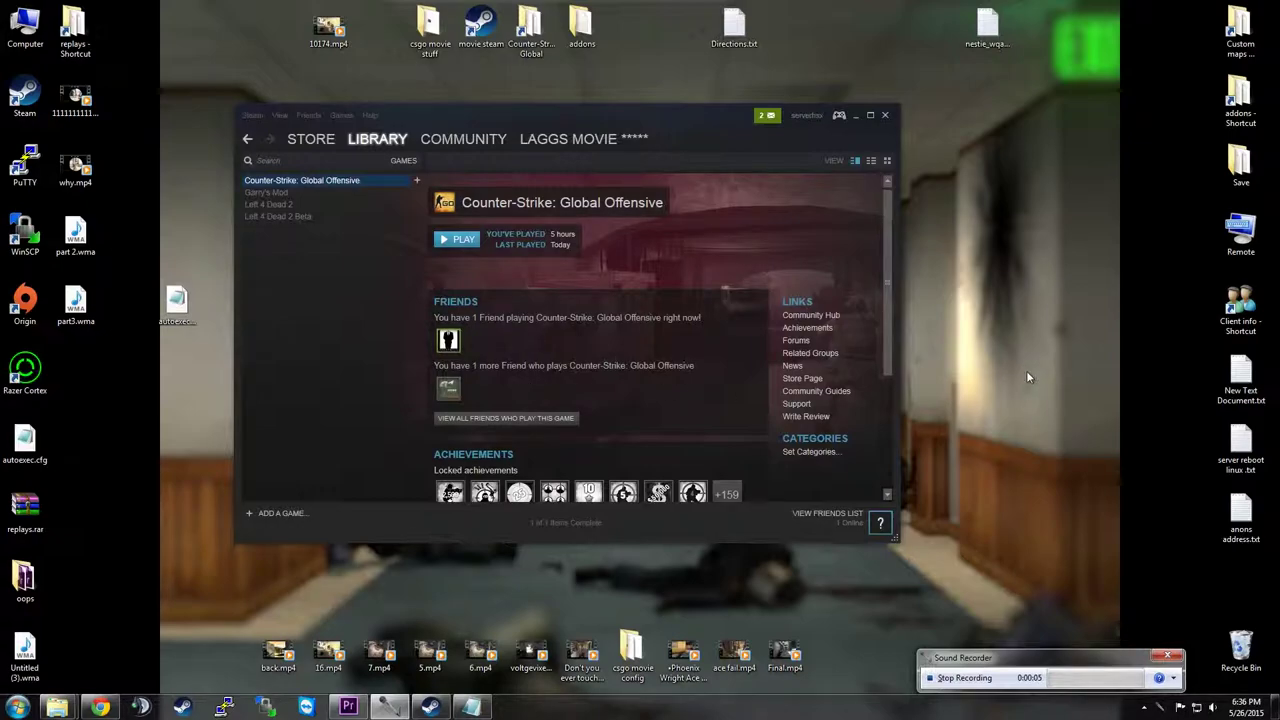
pyautogui.doubleClick(429, 25)
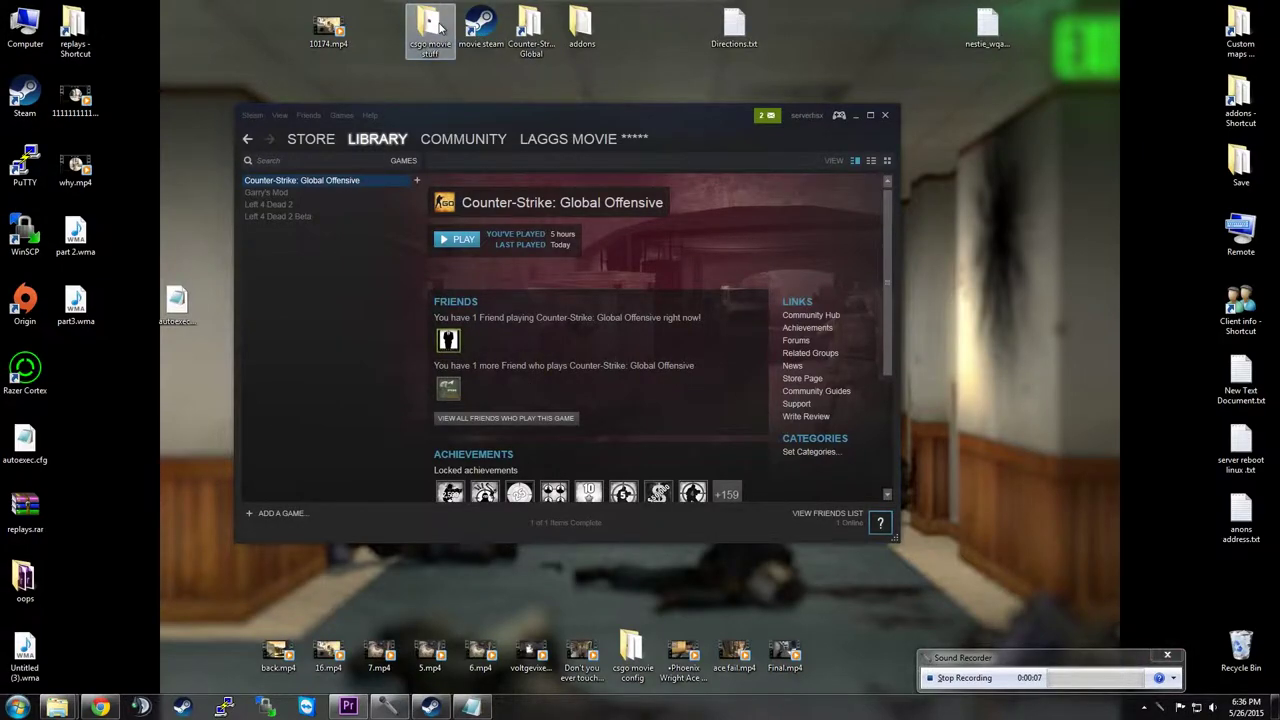
pyautogui.click(789, 257)
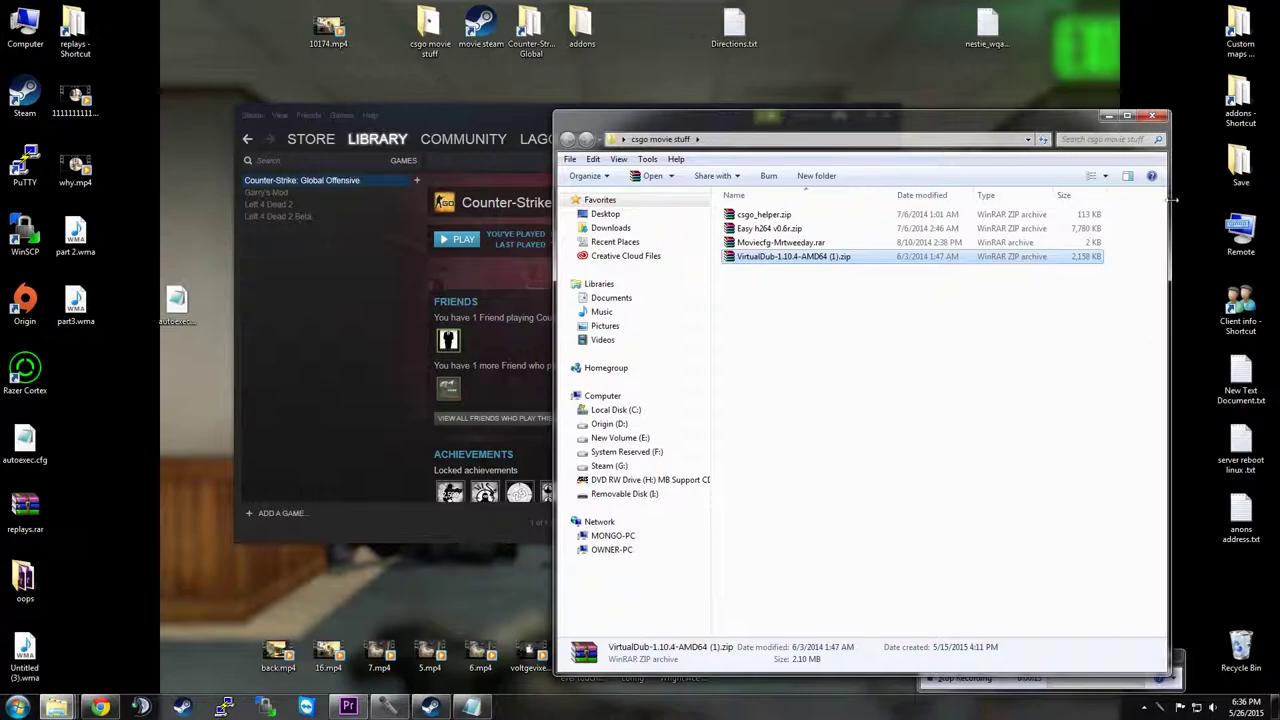
pyautogui.click(1152, 115)
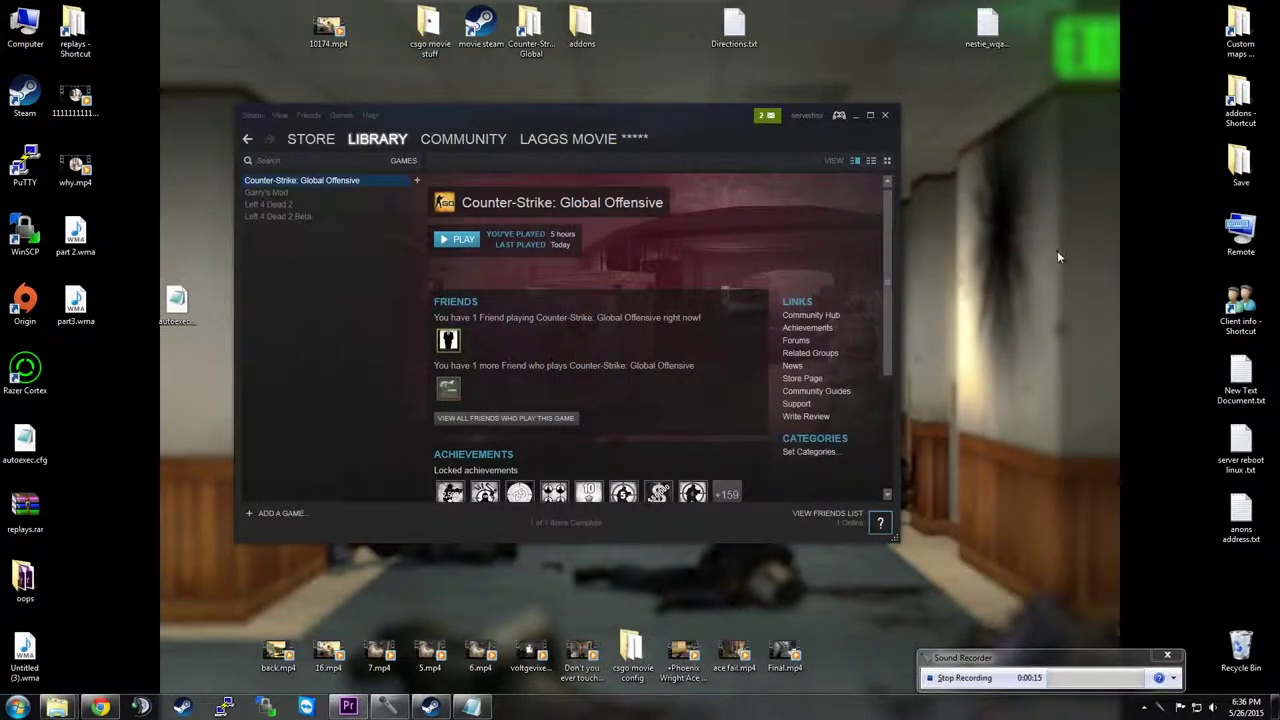
pyautogui.rightClick(317, 187)
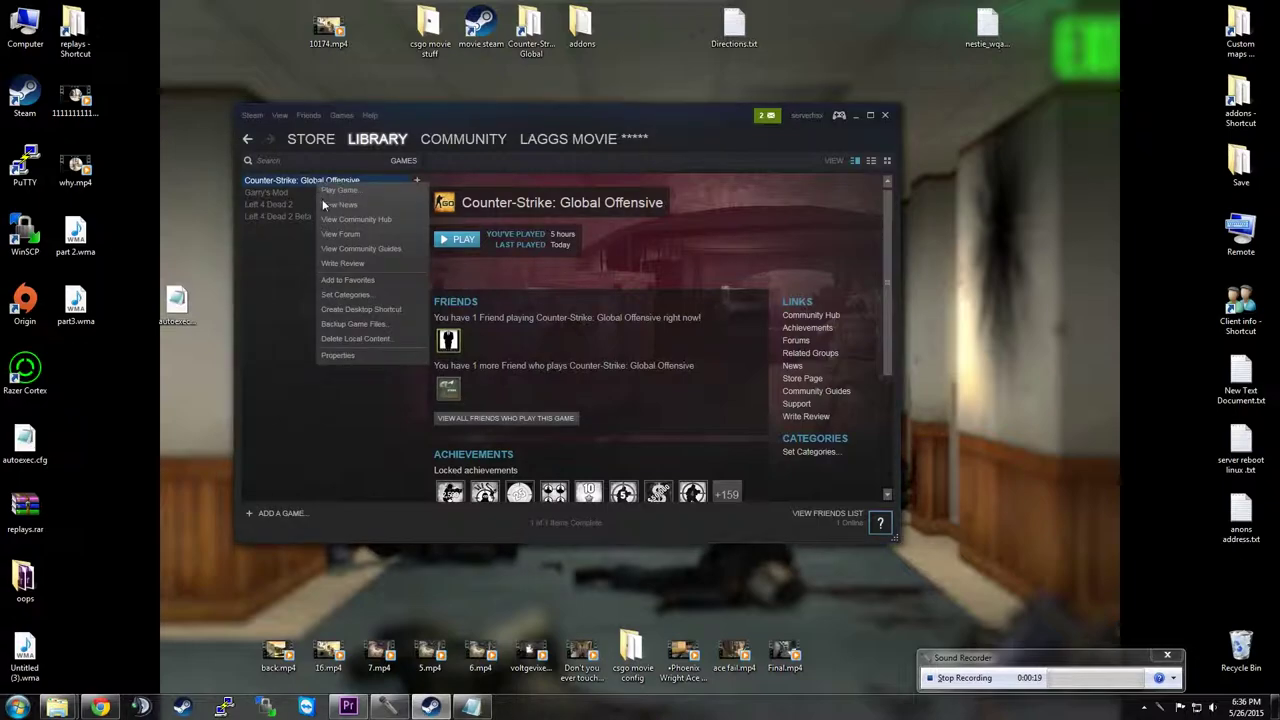
pyautogui.click(311, 402)
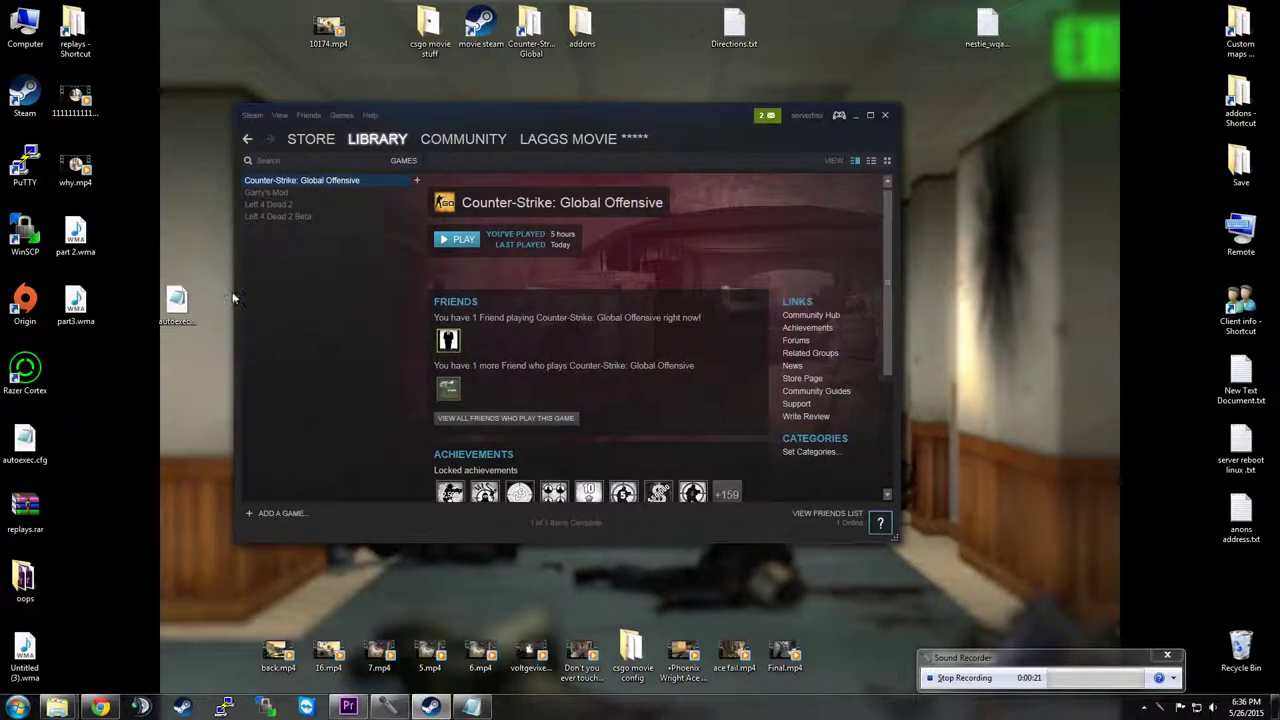
pyautogui.click(177, 303)
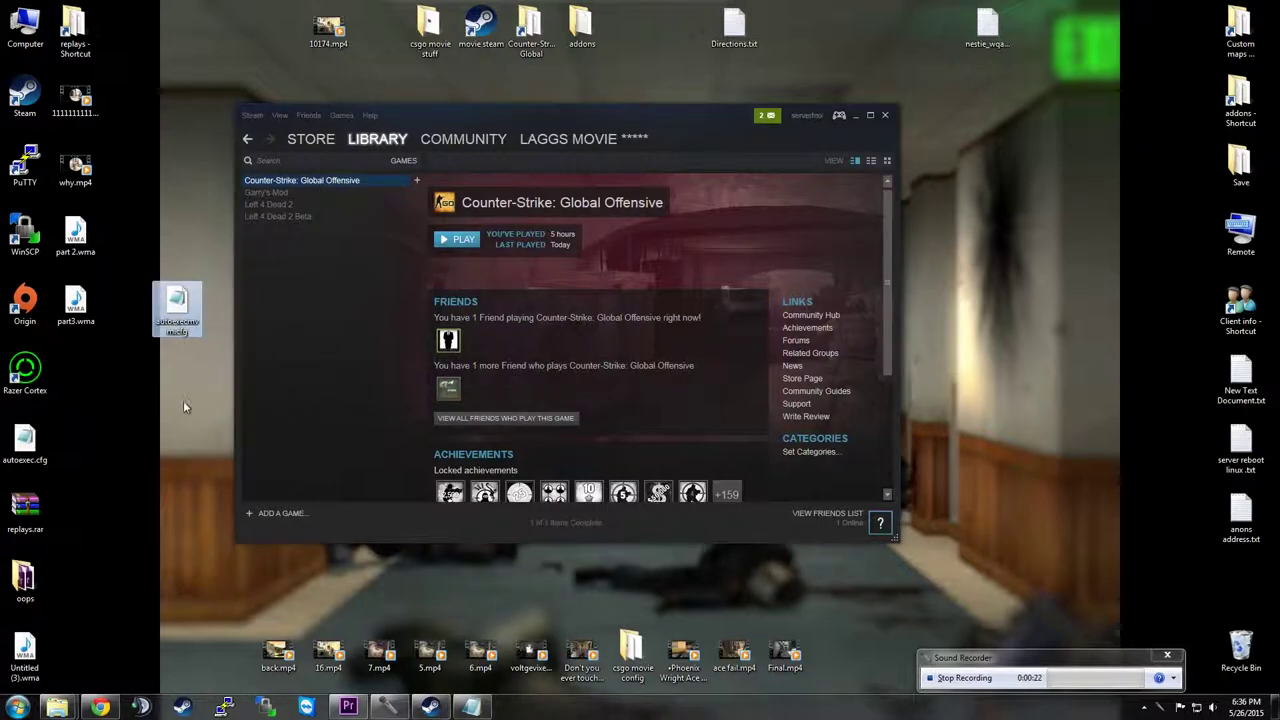
pyautogui.doubleClick(430, 28)
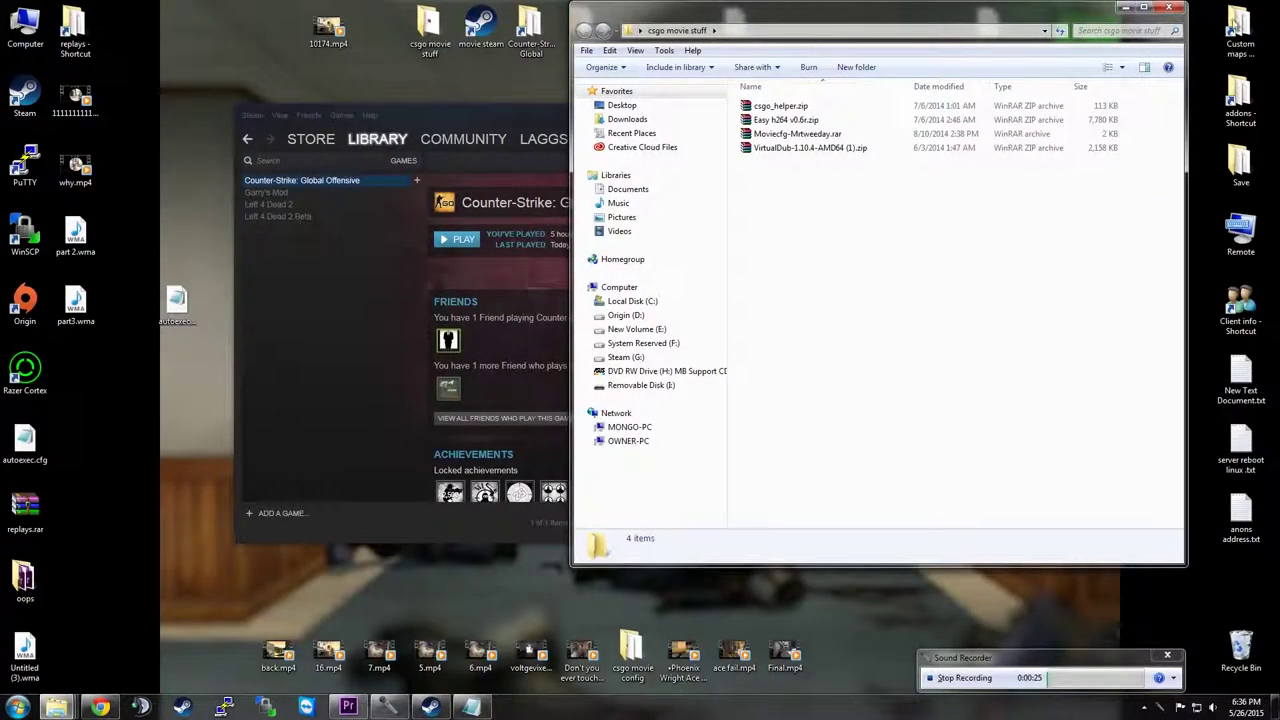
pyautogui.click(1168, 7)
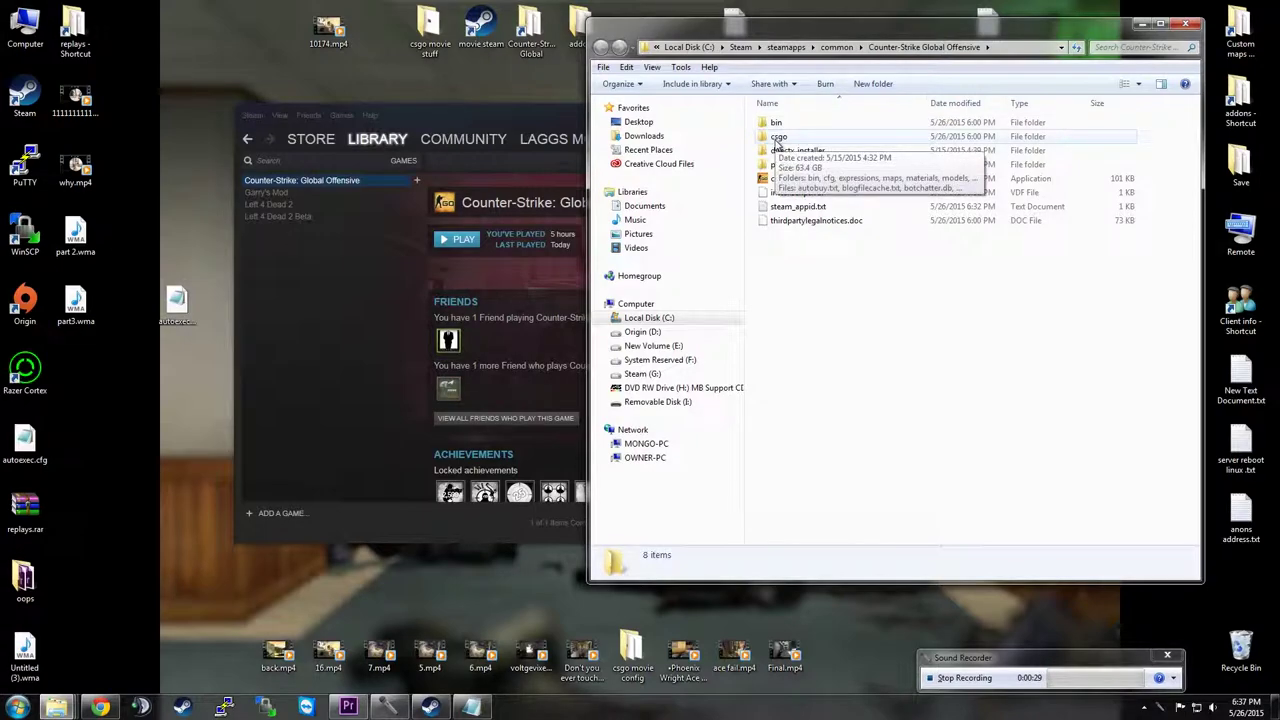
# Step: Try to place autoexecmvm.cfg from the desktop into the csgo cfg folder on Local Disk (C:), and close the window
pyautogui.doubleClick(778, 137)
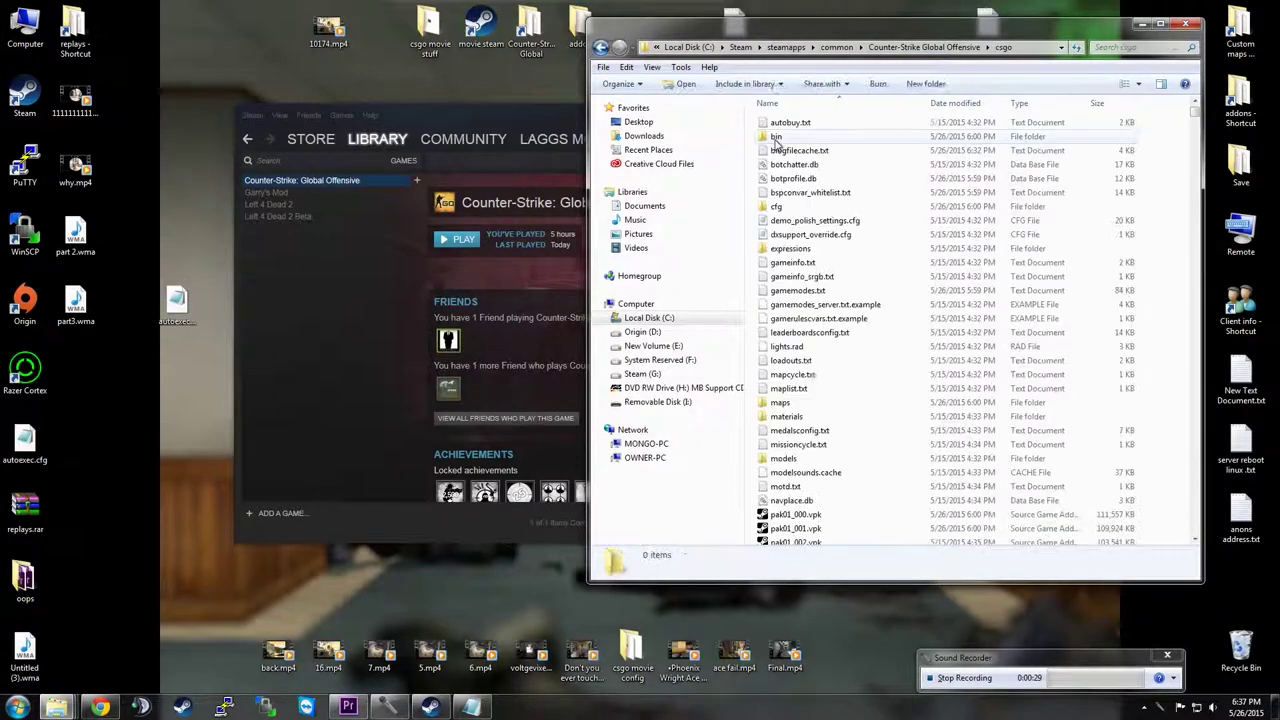
pyautogui.doubleClick(778, 137)
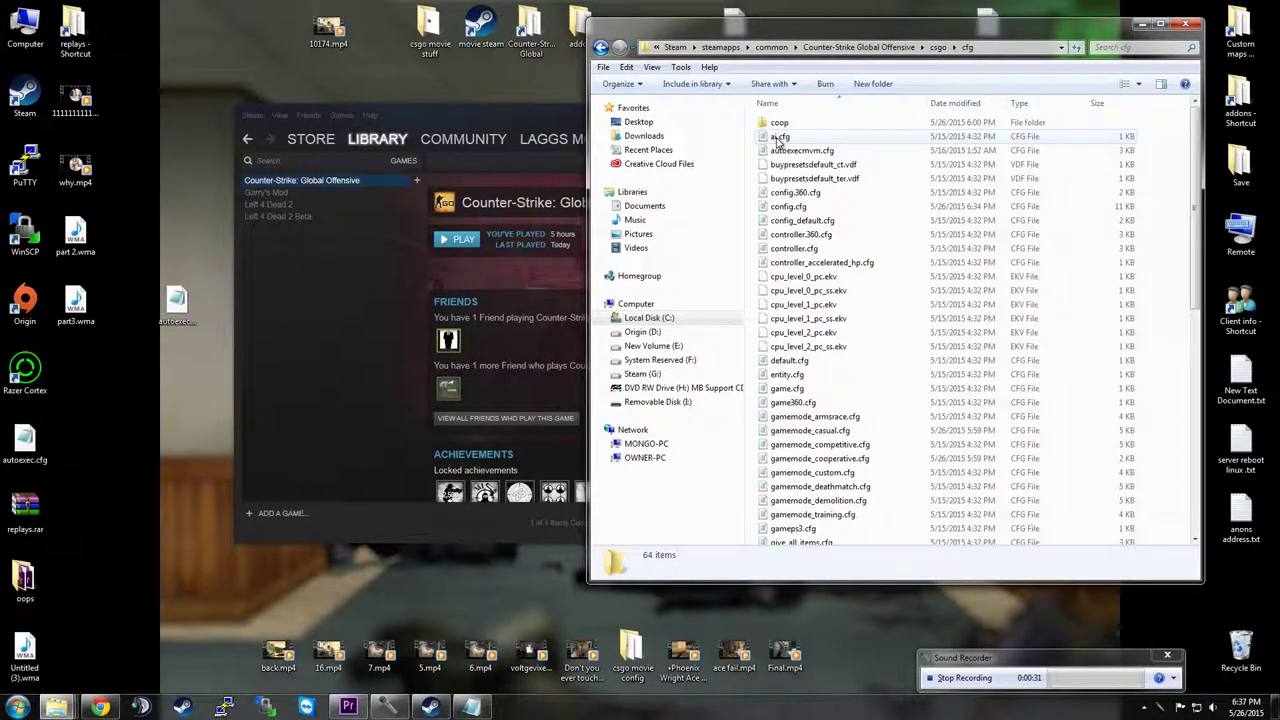
pyautogui.moveTo(193, 304); pyautogui.dragTo(786, 251)
pyautogui.click(752, 498)
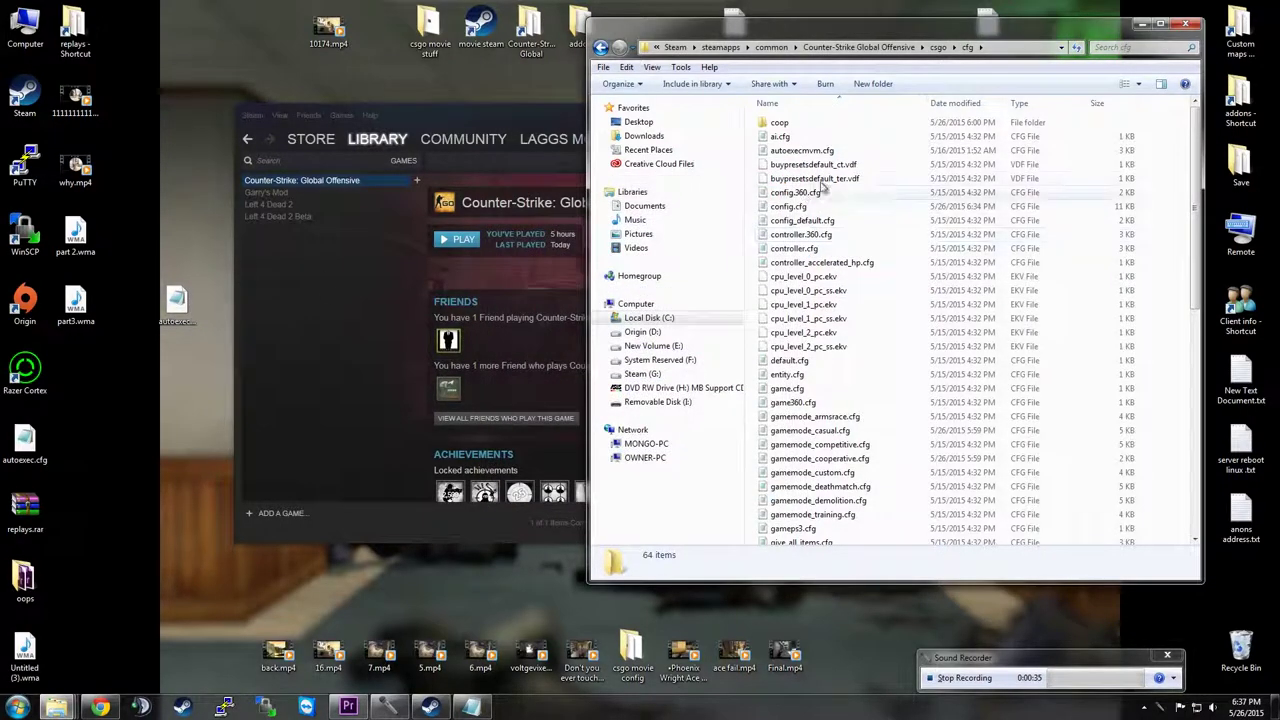
pyautogui.click(1184, 22)
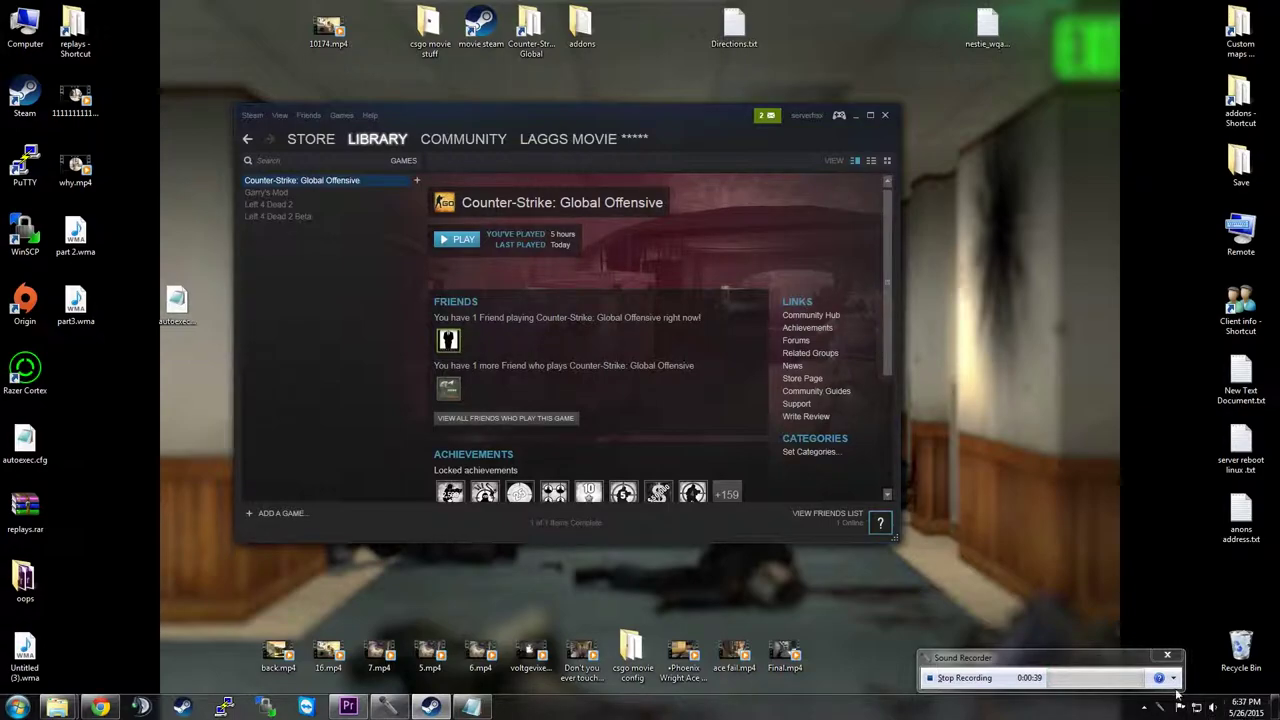
pyautogui.click(1144, 708)
pyautogui.click(1144, 708)
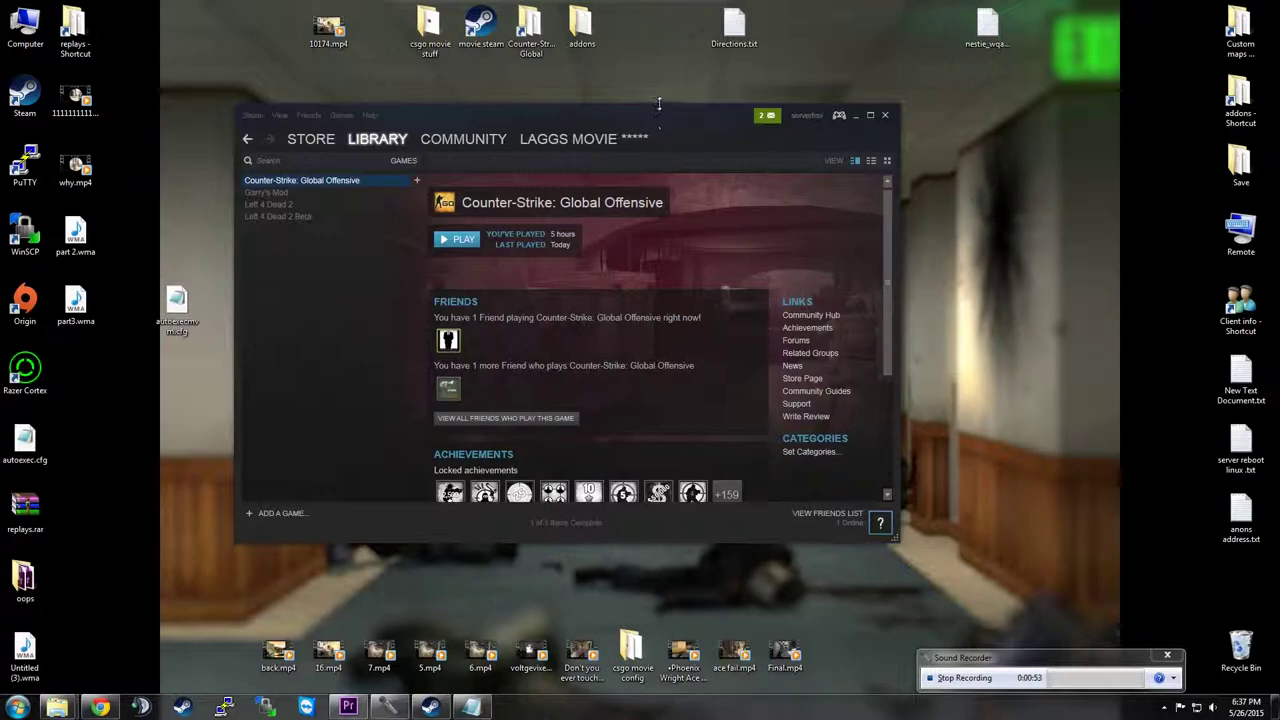
# Step: Confirm the Counter-Strike: Global Offensive launch options as -novid -insecure +exec autoexecmvm.cfg and close the game's properties
pyautogui.rightClick(332, 180)
pyautogui.click(342, 361)
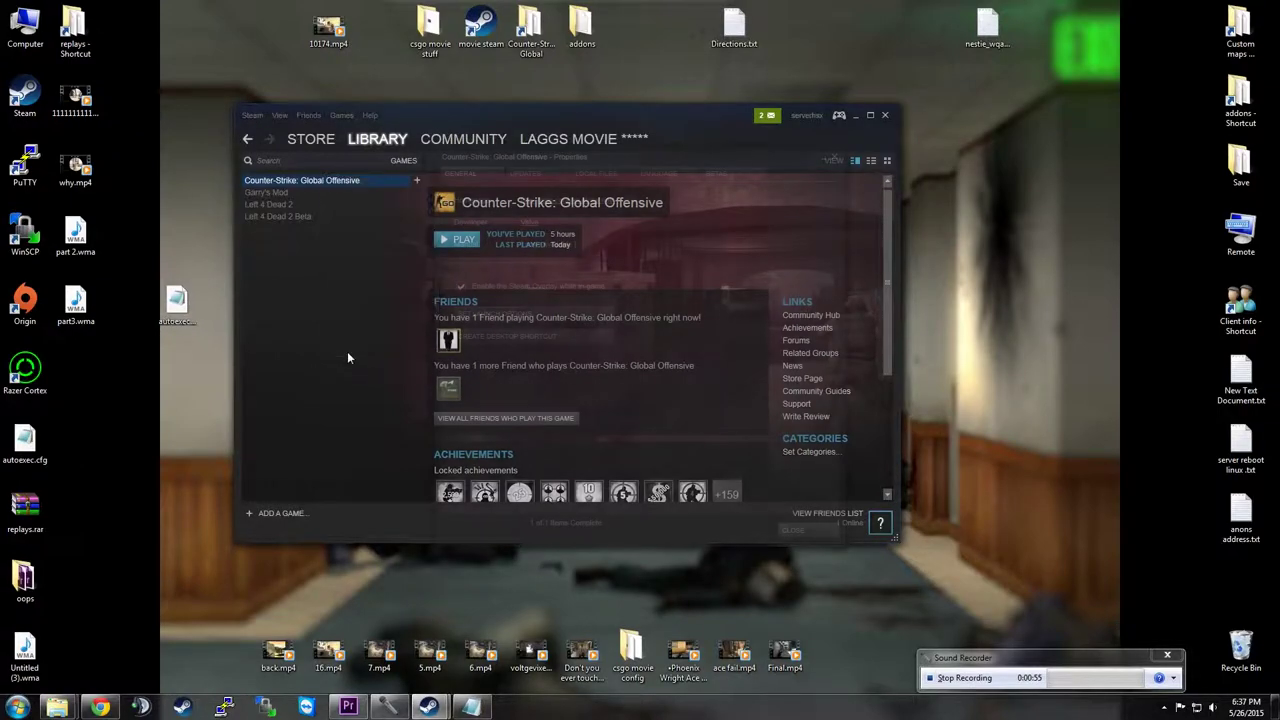
pyautogui.click(485, 314)
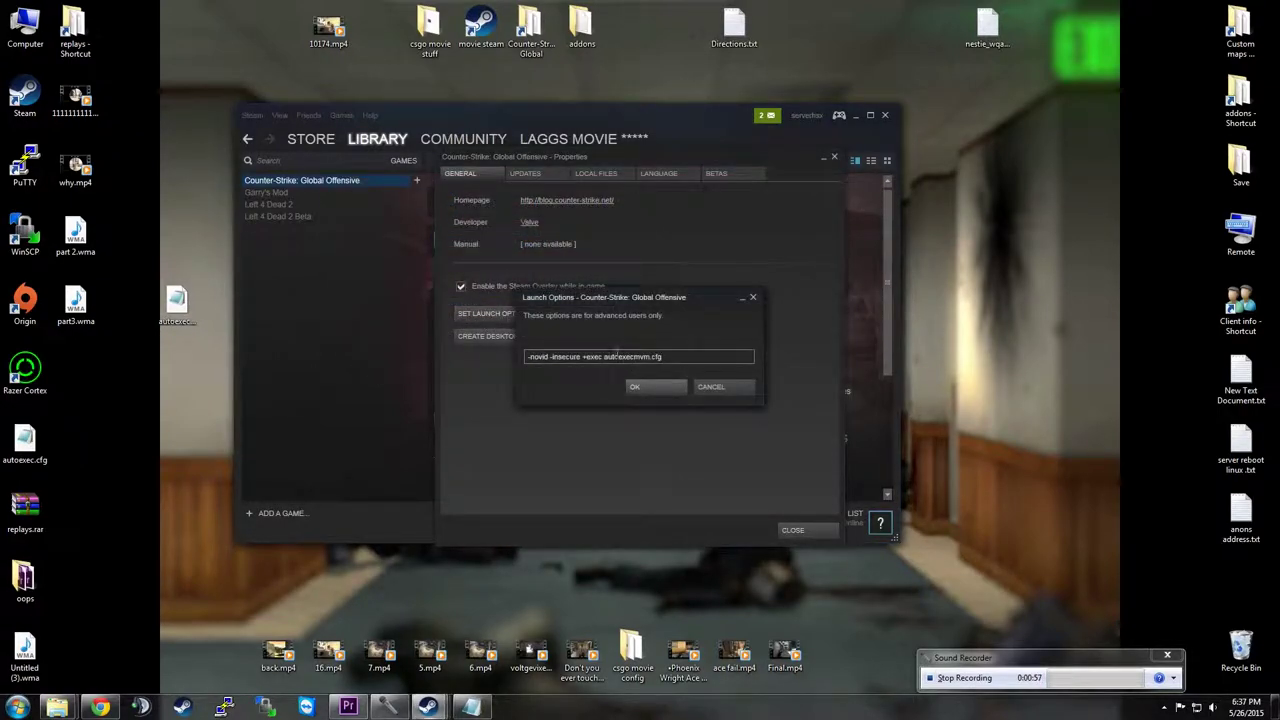
pyautogui.press('BackSpace')
pyautogui.click(665, 389)
pyautogui.click(800, 528)
pyautogui.click(416, 72)
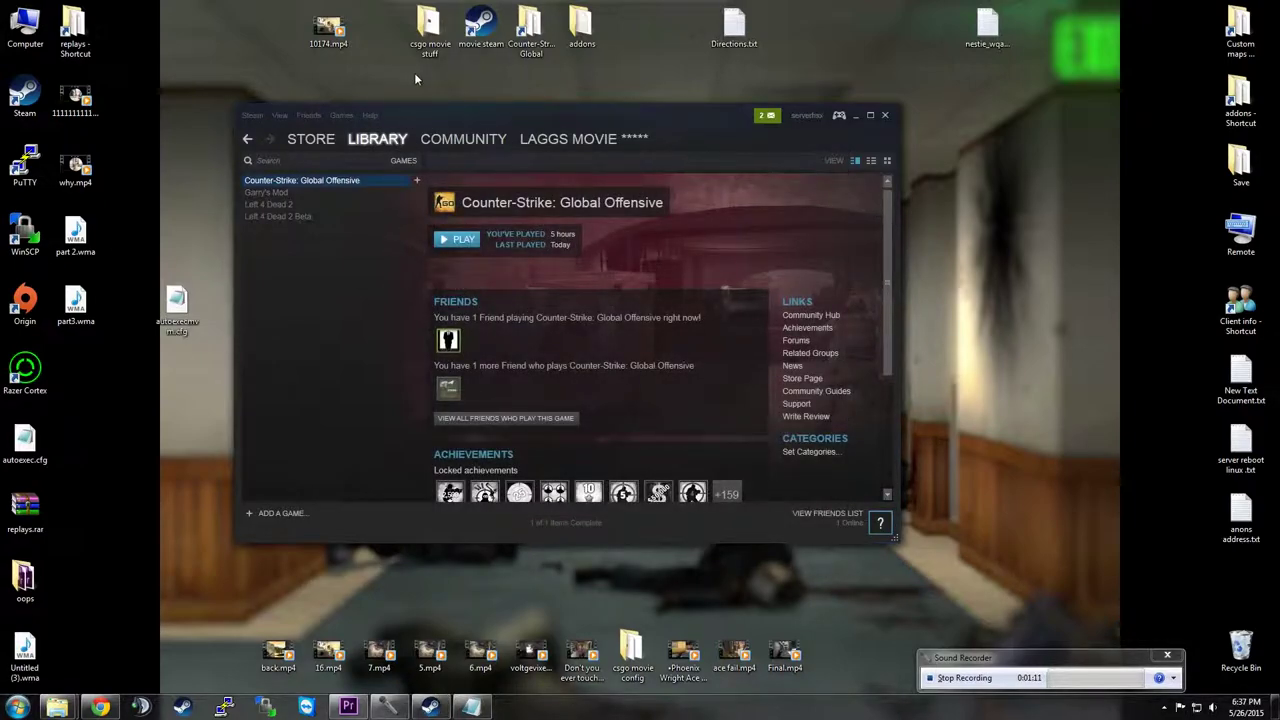
# Step: Launch Counter-Strike: Global Offensive in insecure mode and play the downloaded Mirage match demo from May 21, 18:40
pyautogui.click(302, 184)
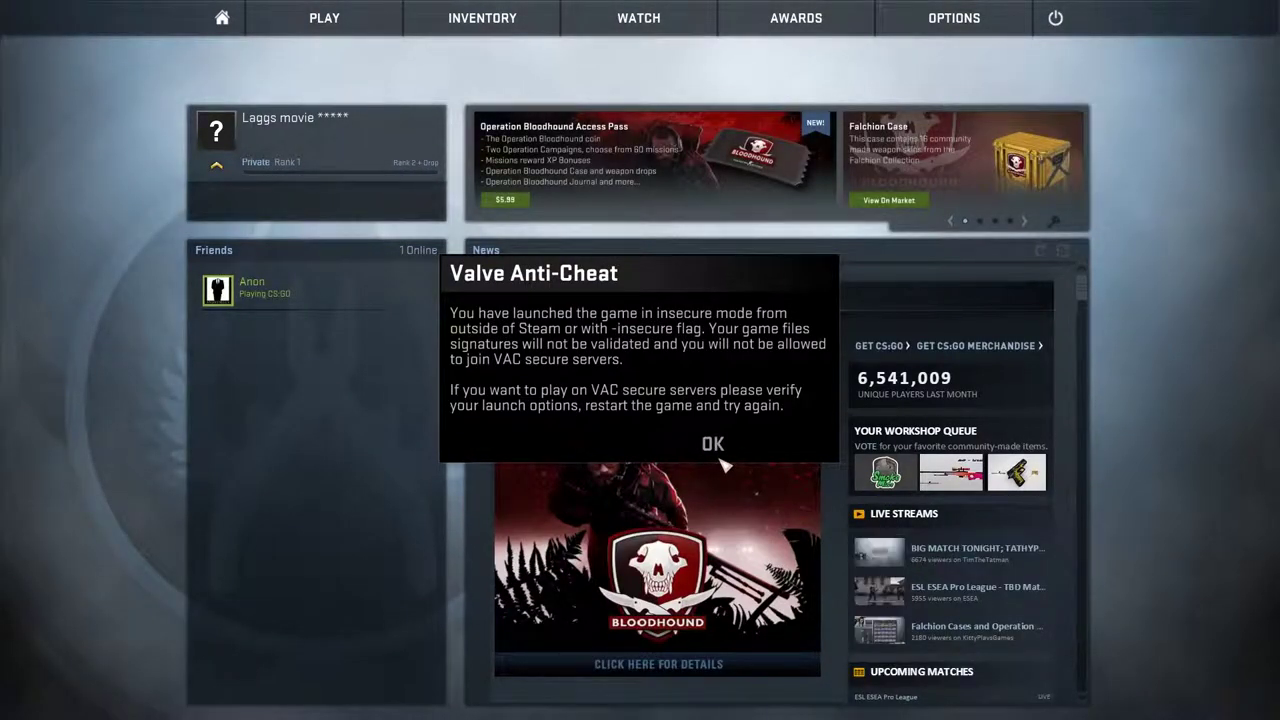
pyautogui.click(714, 444)
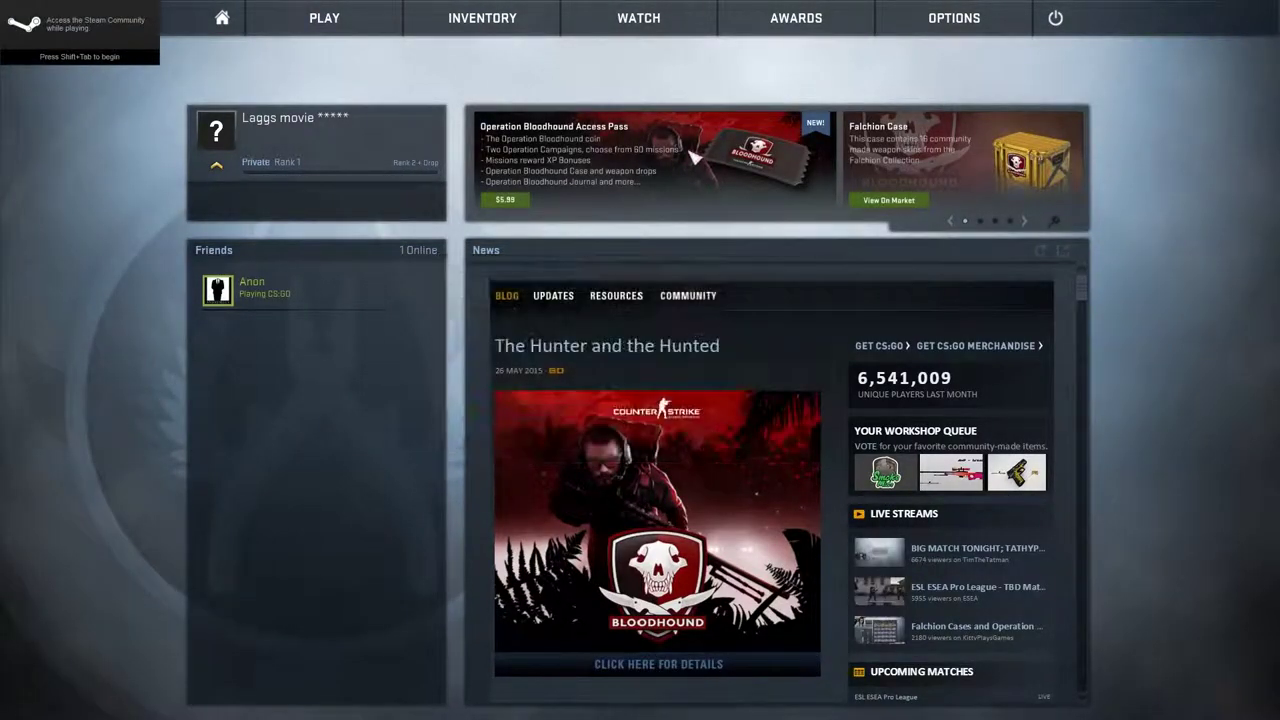
pyautogui.click(666, 18)
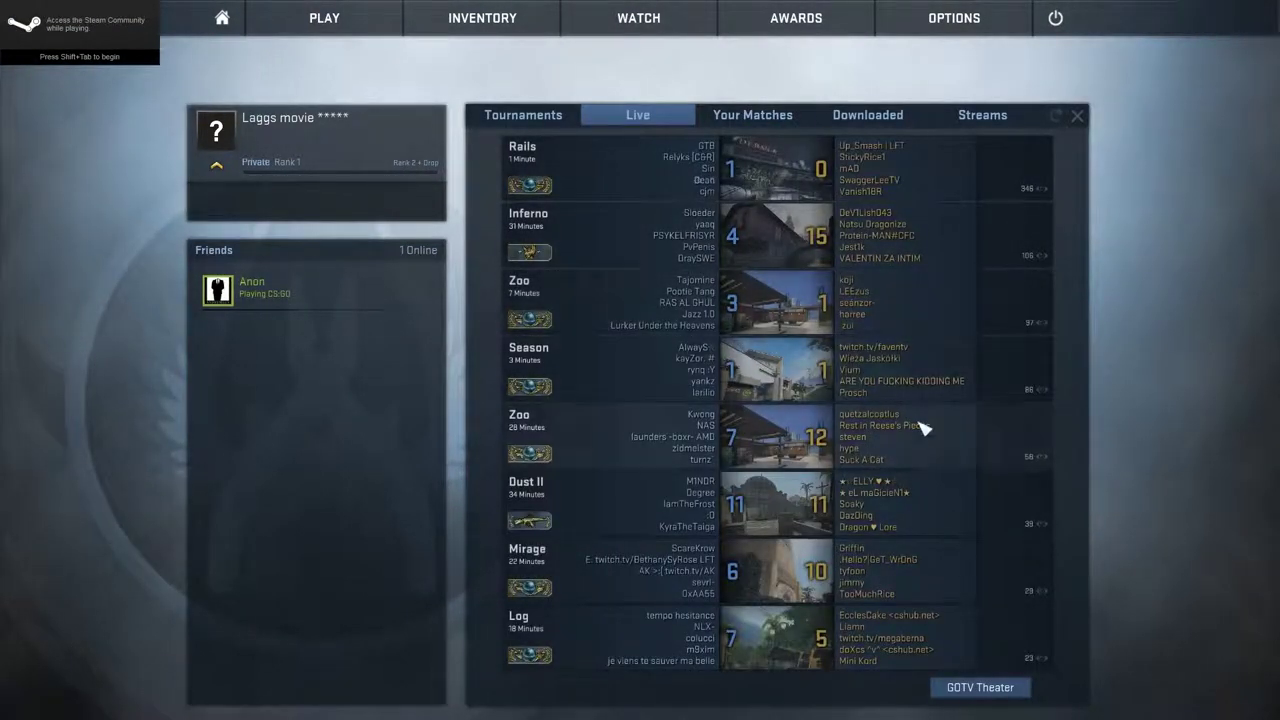
pyautogui.click(866, 120)
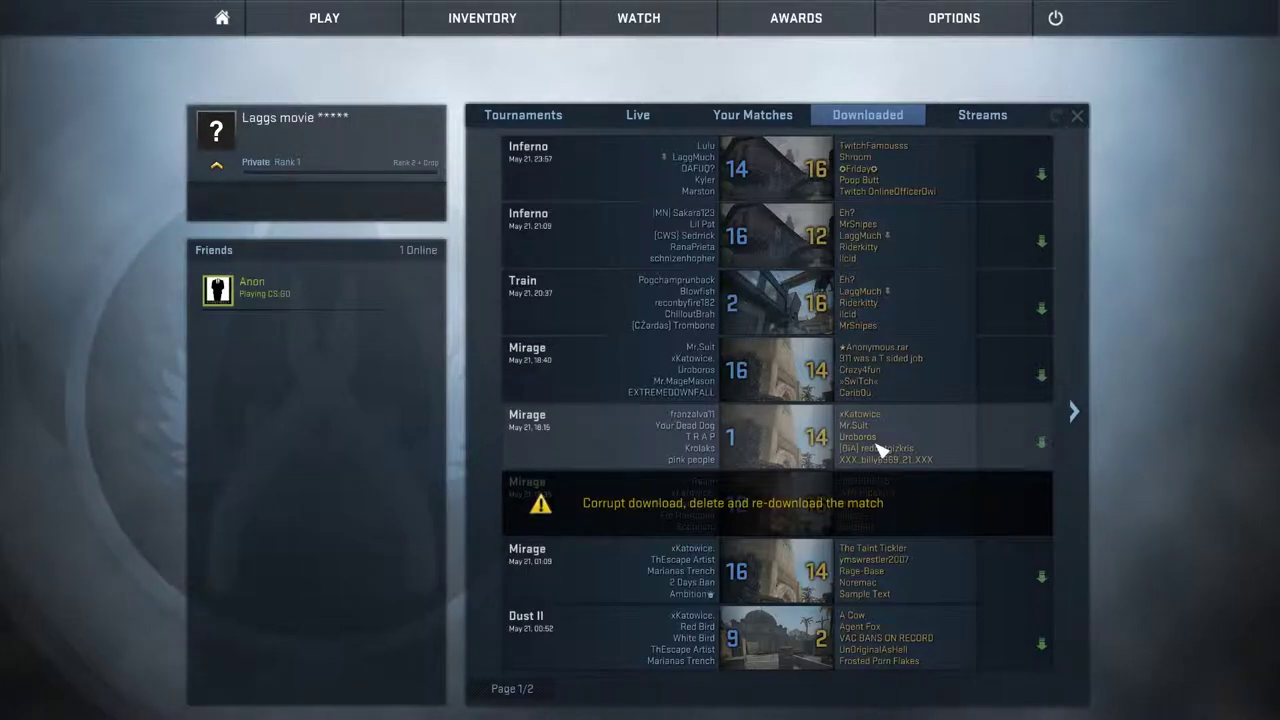
pyautogui.click(800, 388)
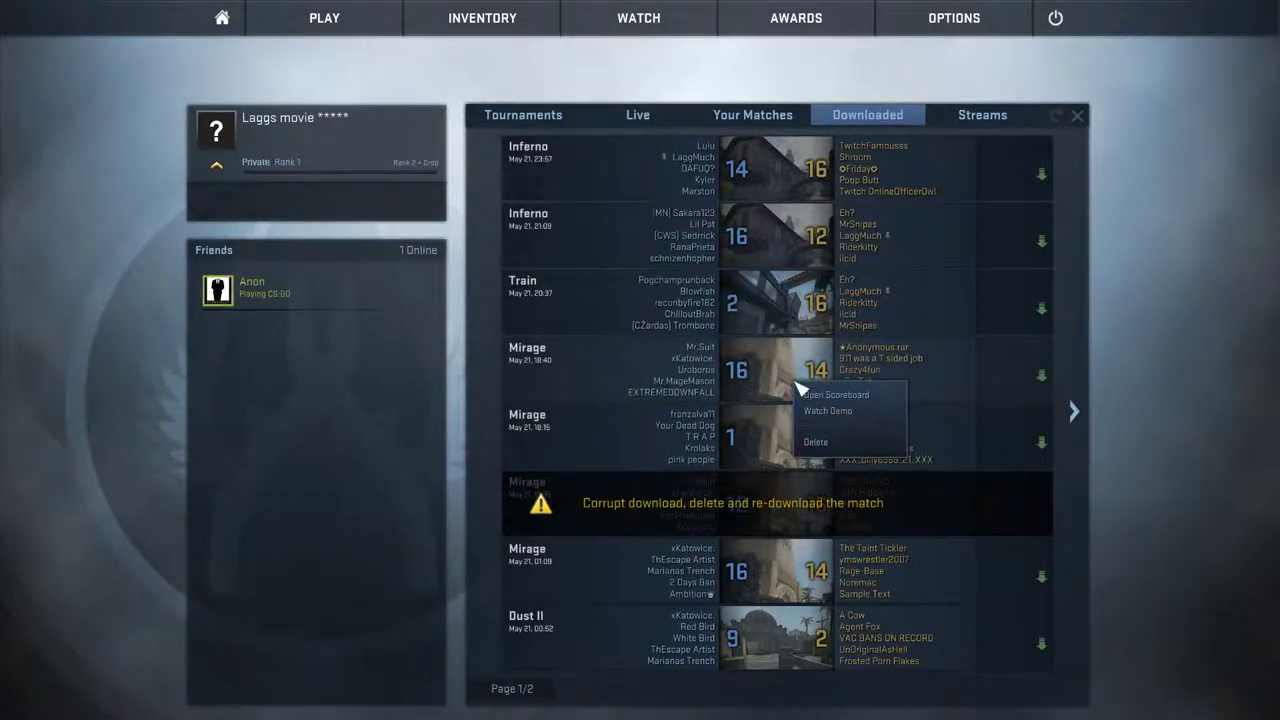
pyautogui.click(825, 420)
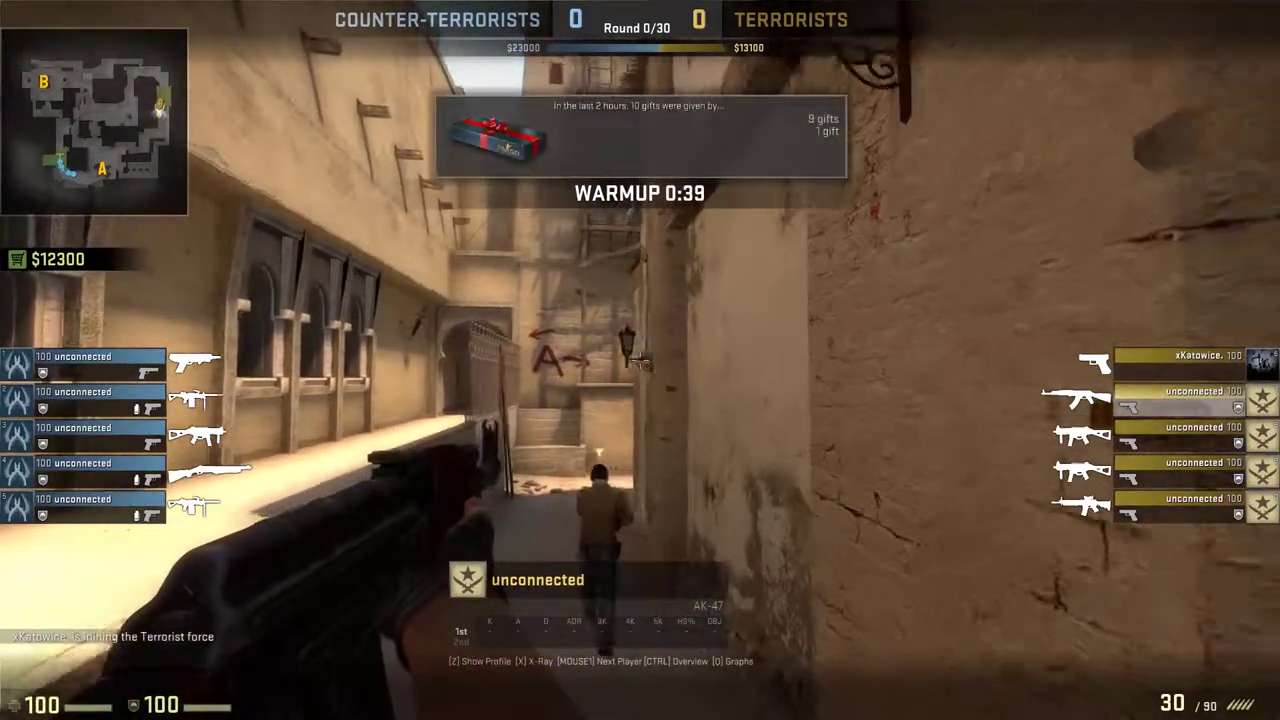
# Step: Set cl_draw_only_deathnotices to 1 in the developer console and close the console
pyautogui.press('`')
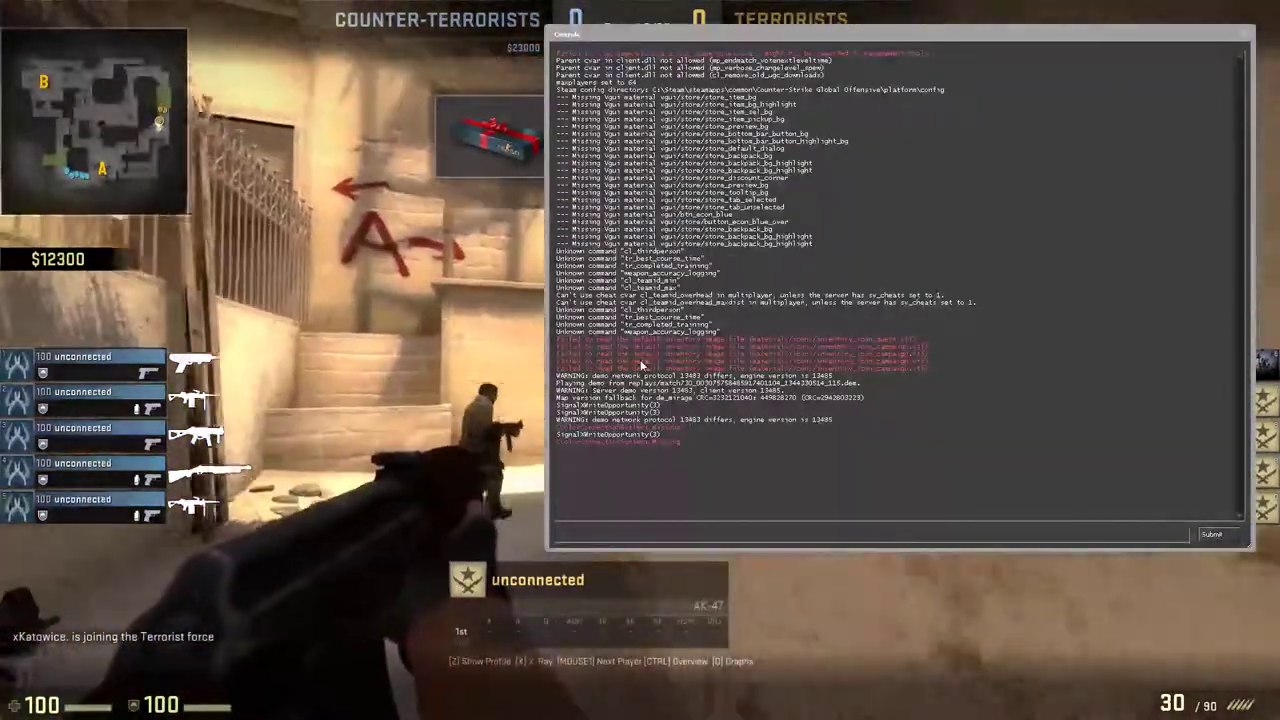
pyautogui.write('cl_dra')
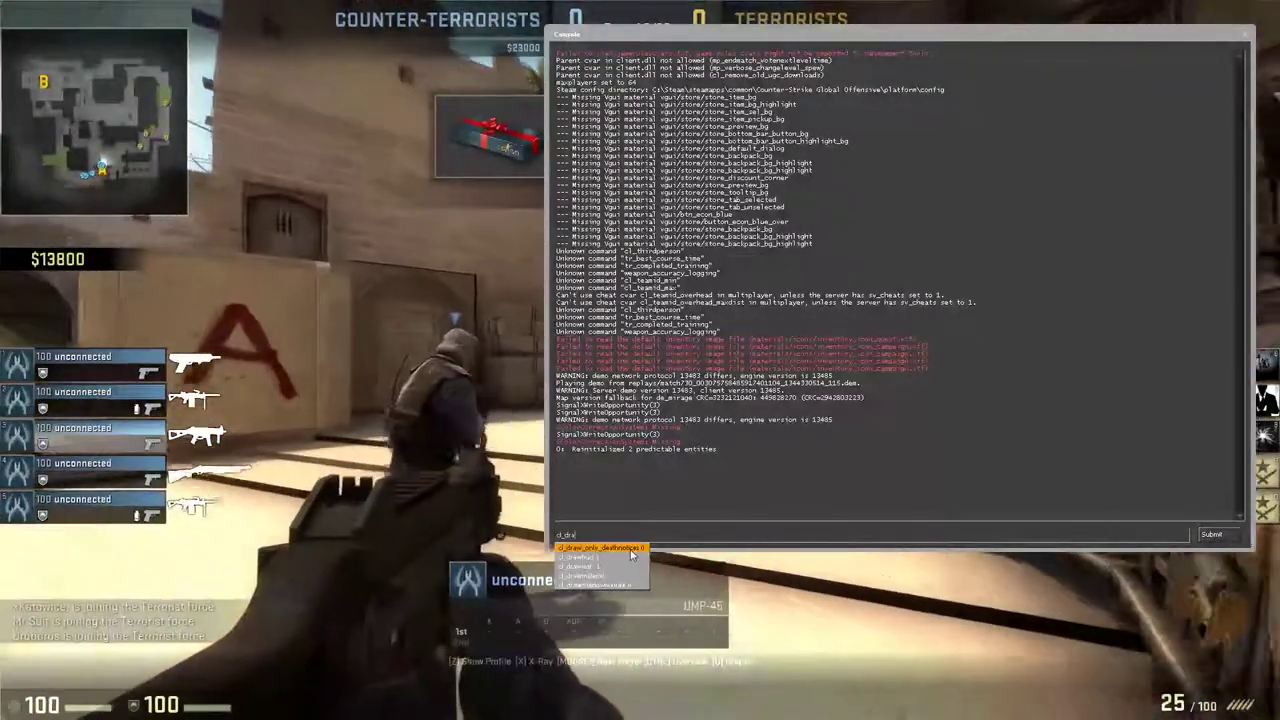
pyautogui.click(634, 550)
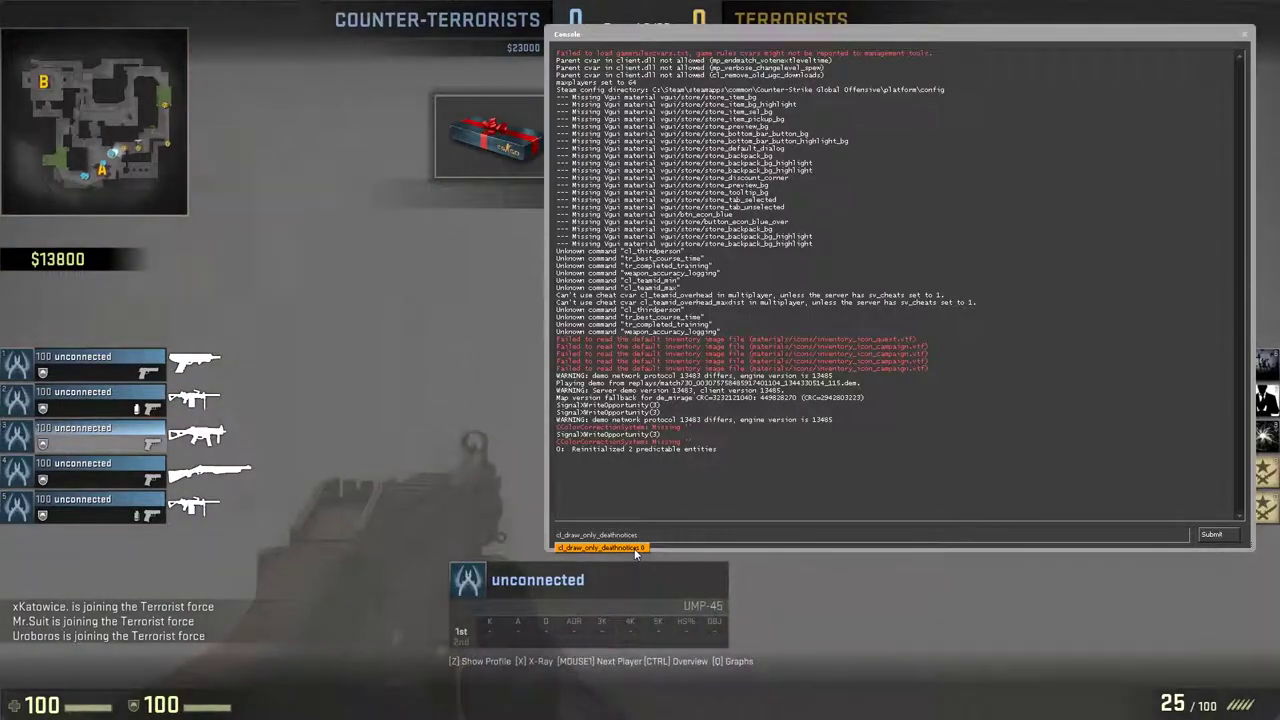
pyautogui.write('1')
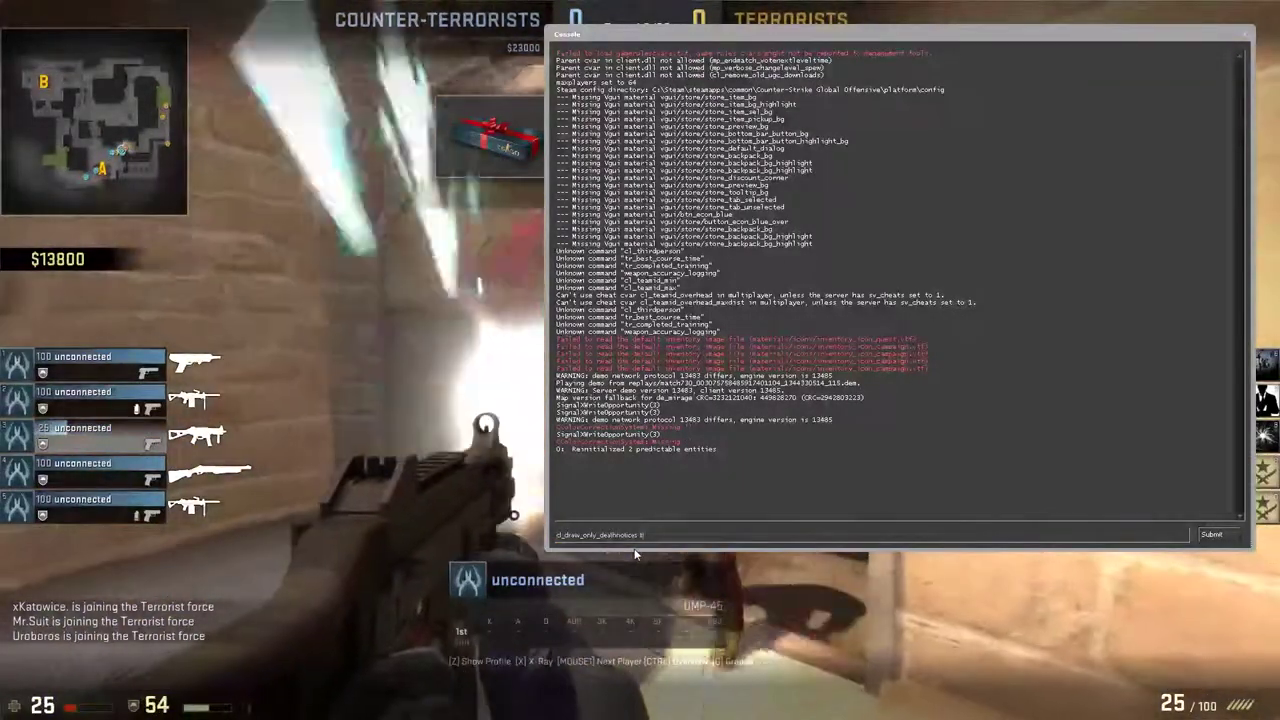
pyautogui.press('Return')
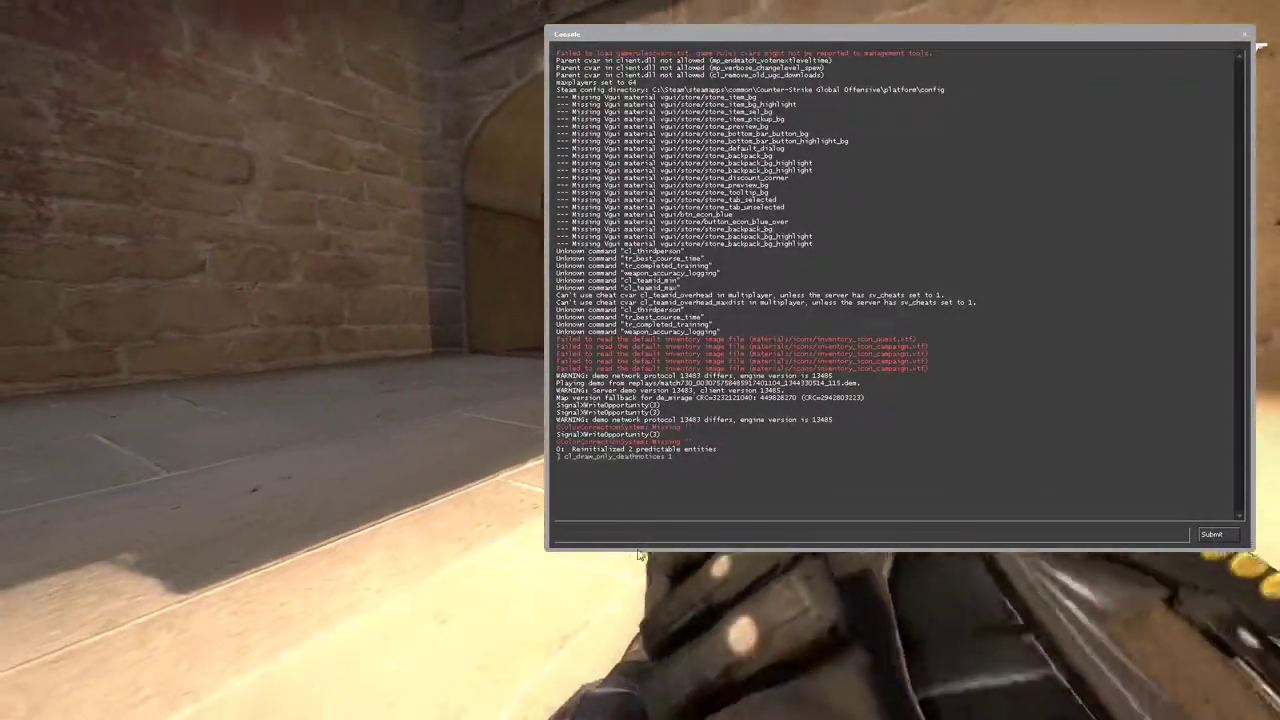
pyautogui.press('`')
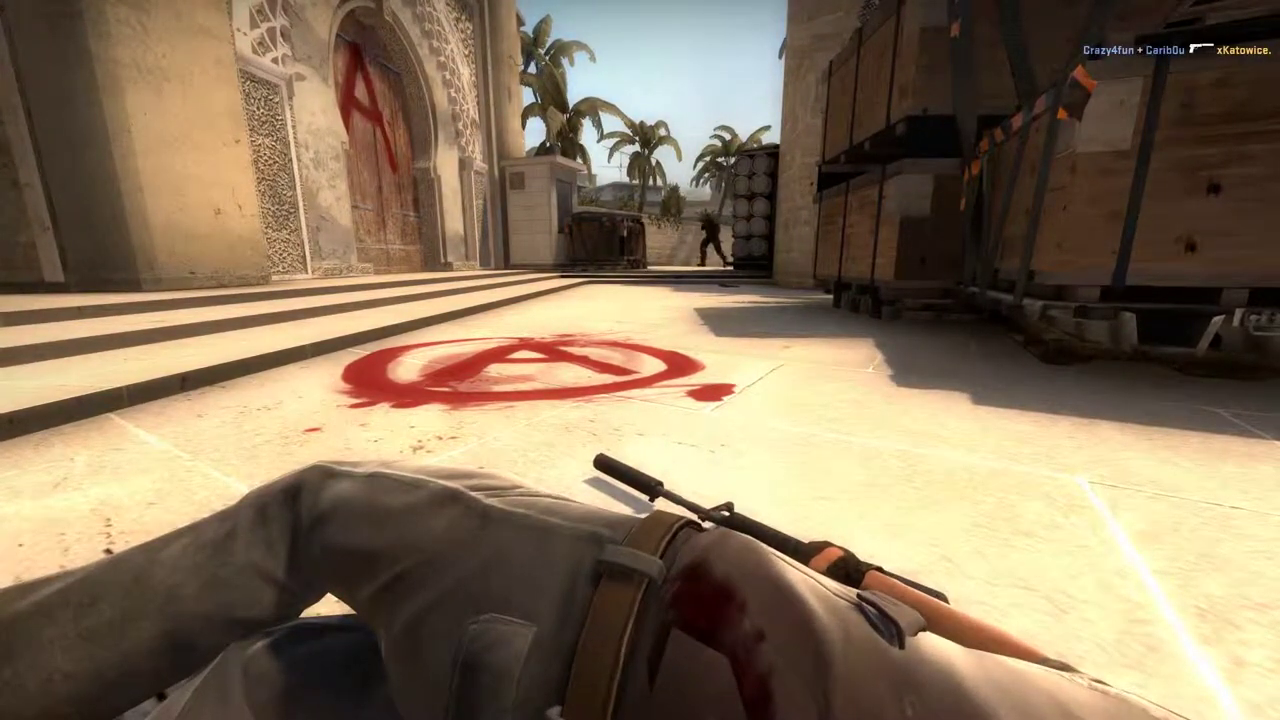
# Step: Exit the demo to the main menu and quit Counter-Strike: Global Offensive
pyautogui.press('Escape')
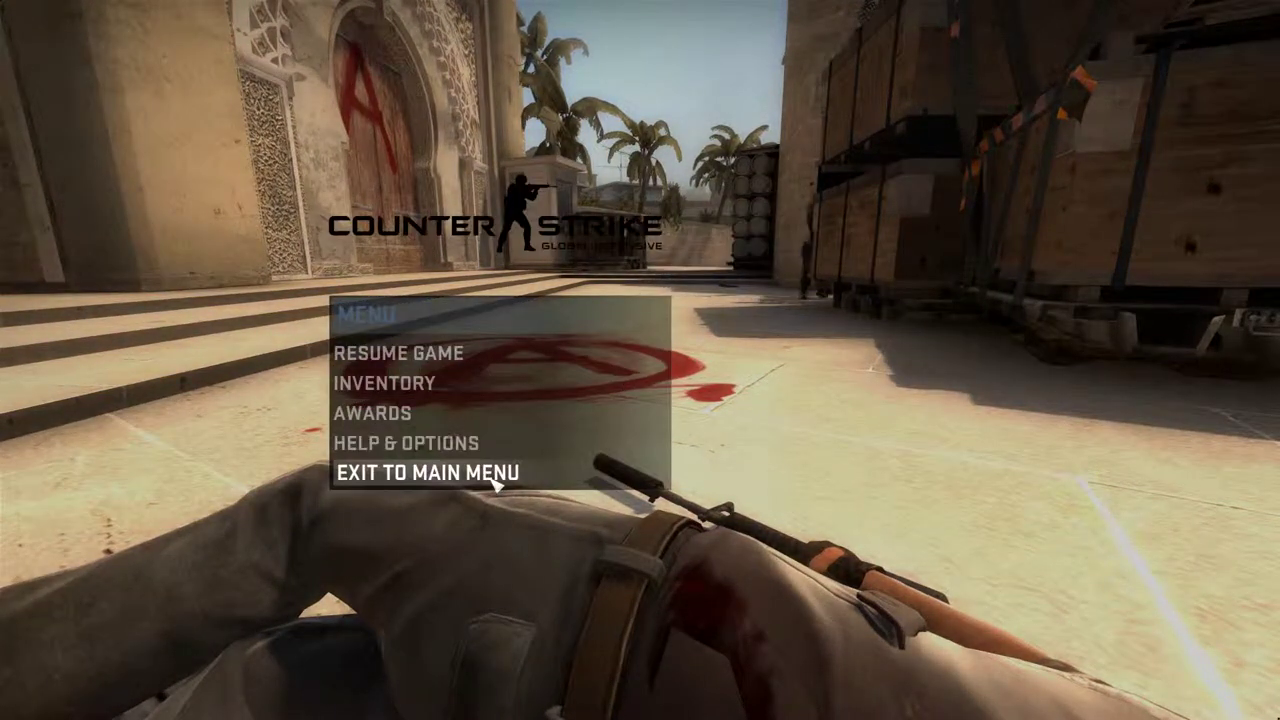
pyautogui.click(495, 474)
pyautogui.click(712, 444)
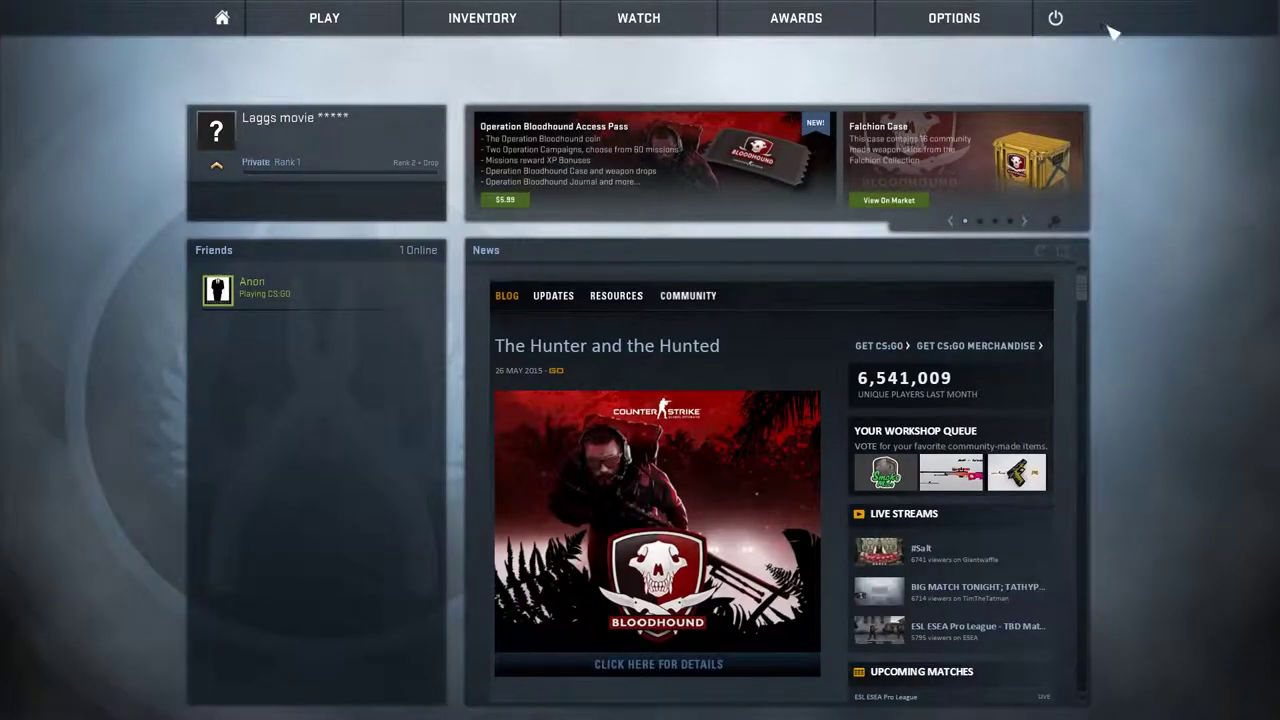
pyautogui.click(1055, 17)
pyautogui.click(714, 448)
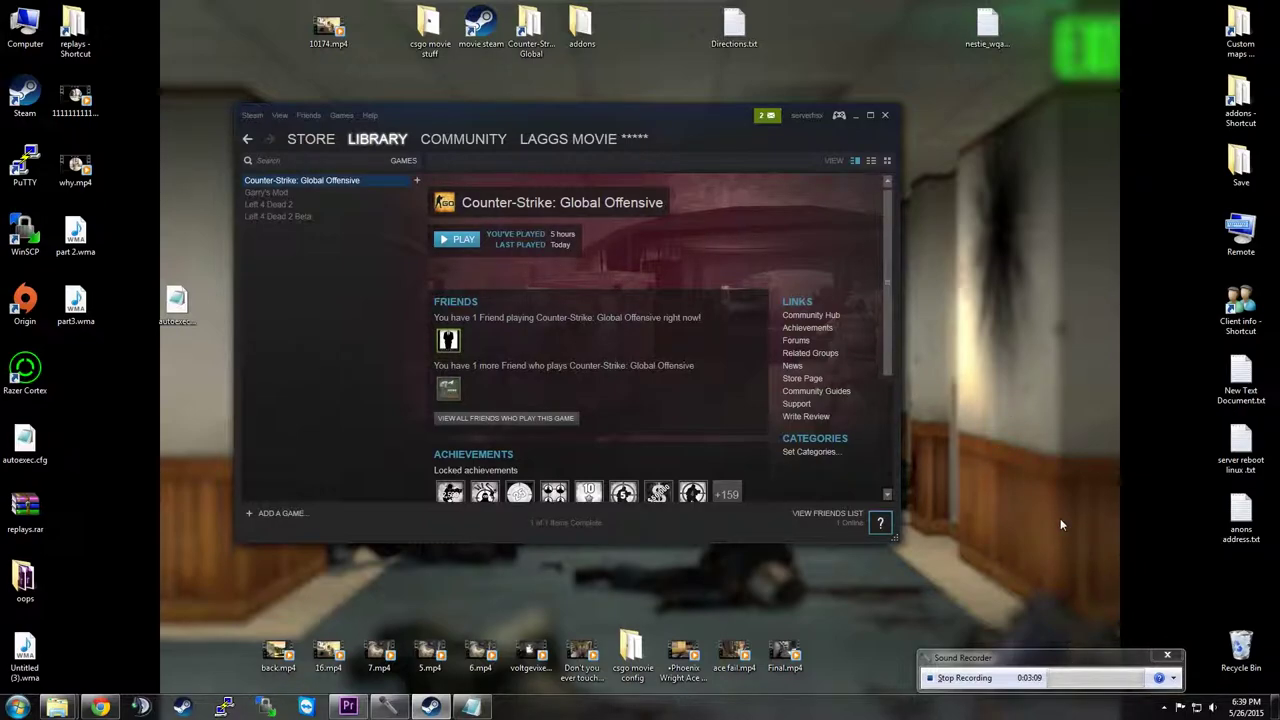
pyautogui.click(348, 707)
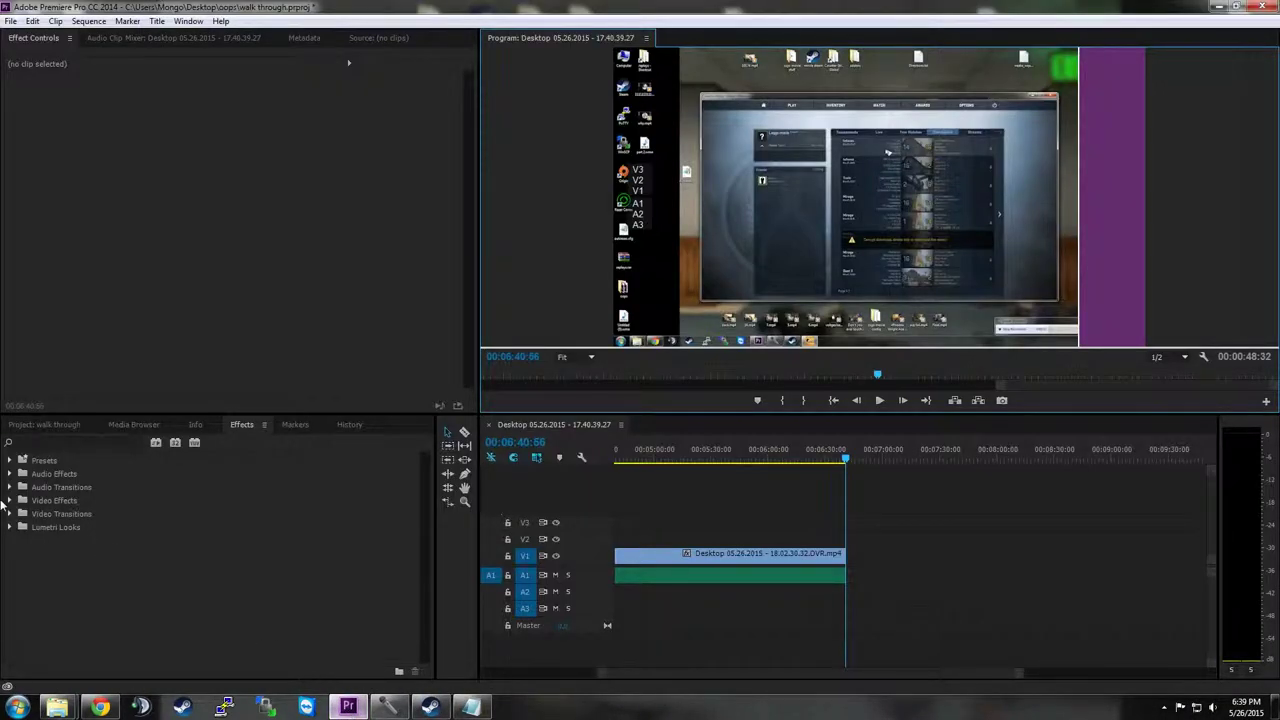
pyautogui.click(1219, 6)
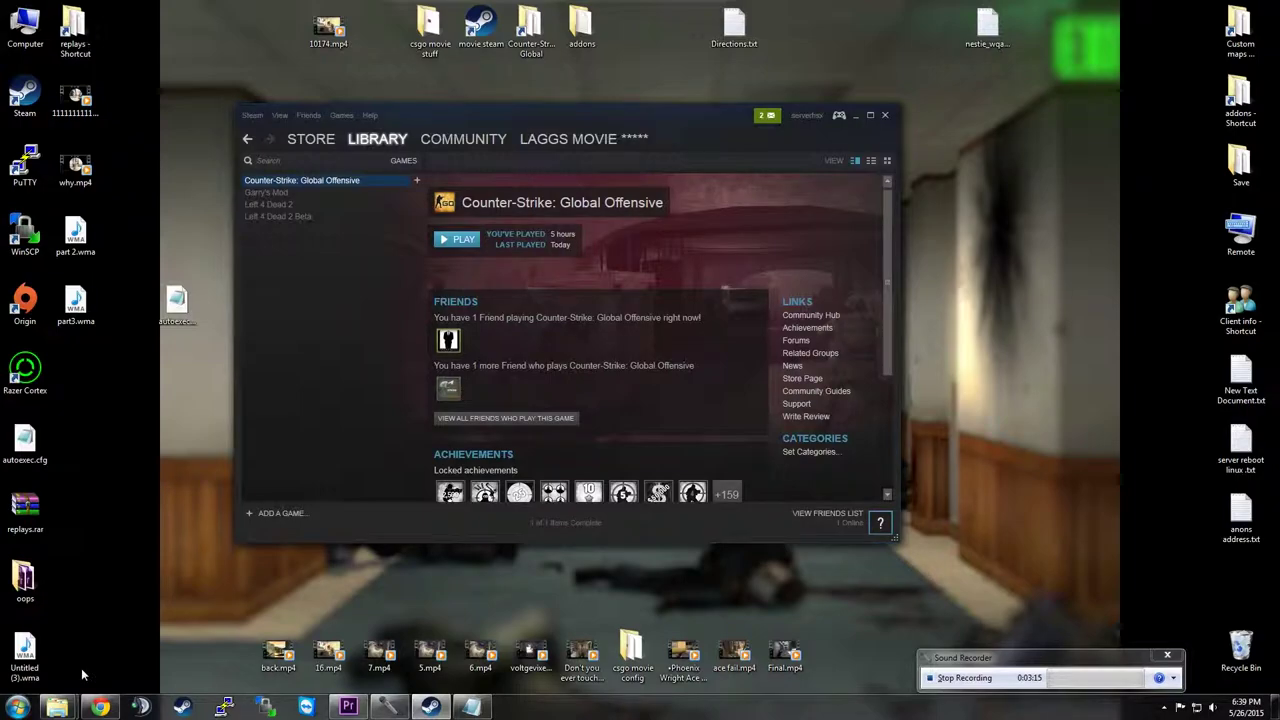
pyautogui.moveTo(57, 707)
pyautogui.click(268, 640)
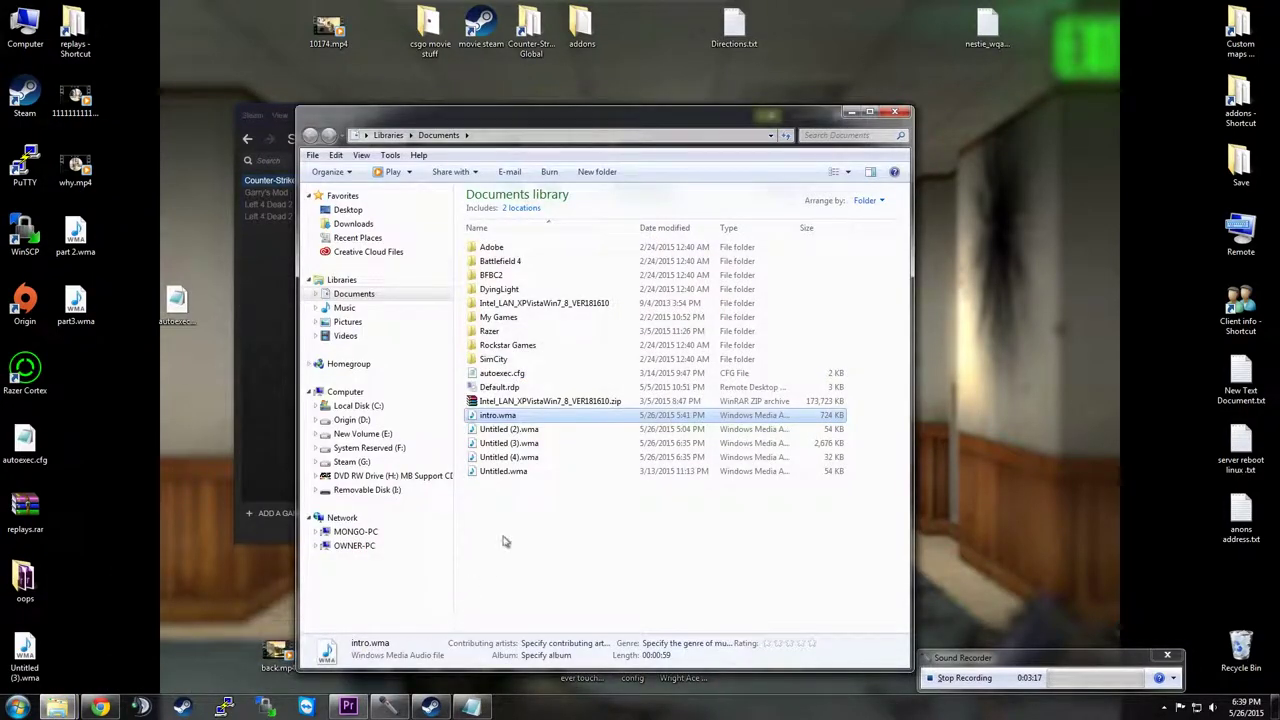
pyautogui.click(895, 111)
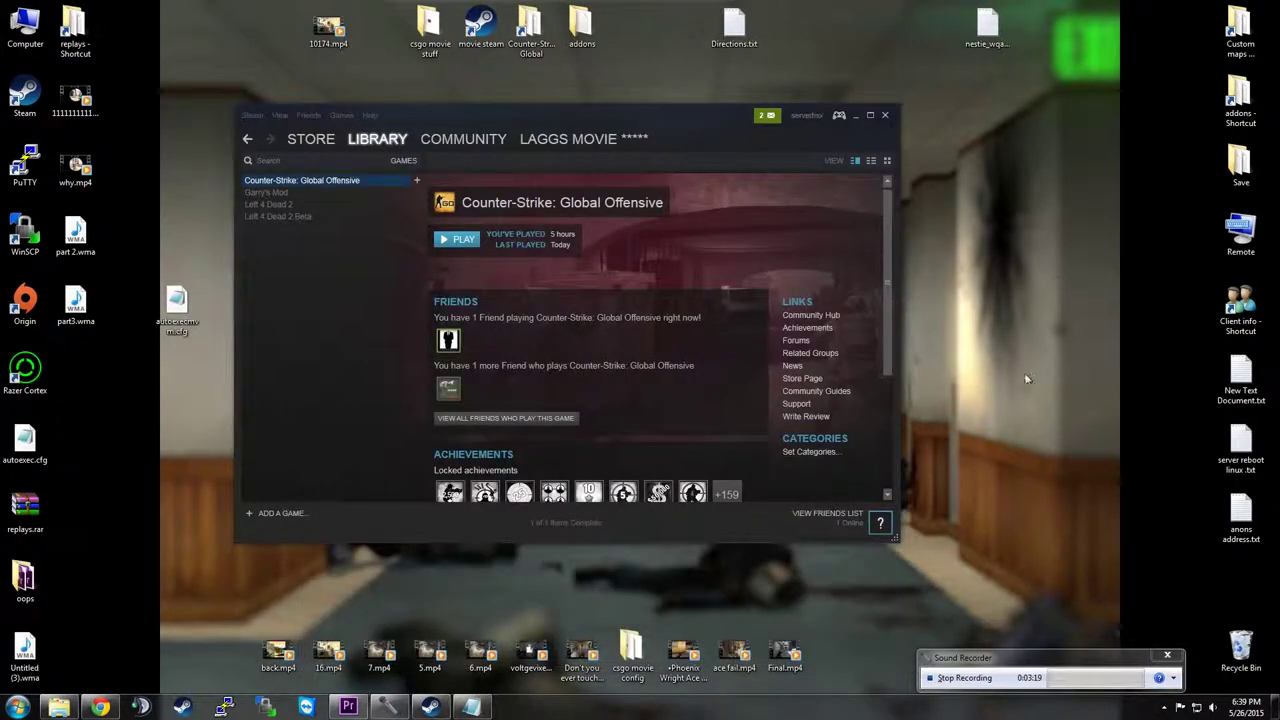